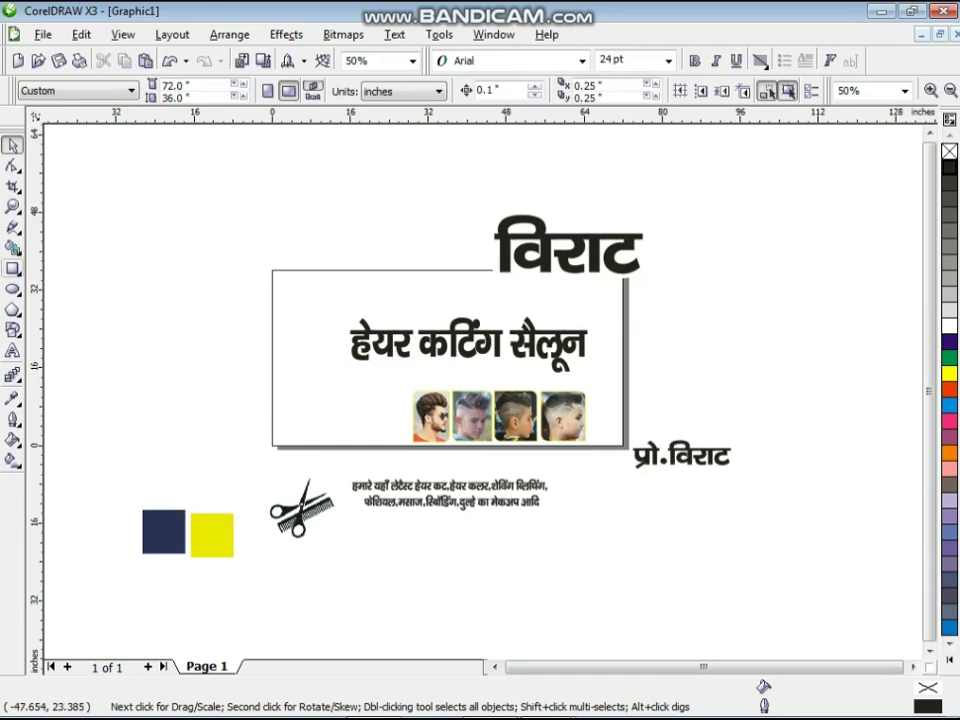
Create a page-sized 72 × 36 in rectangle, fill it with the navy swatch's colour and place it below the page
double_click(13, 268)
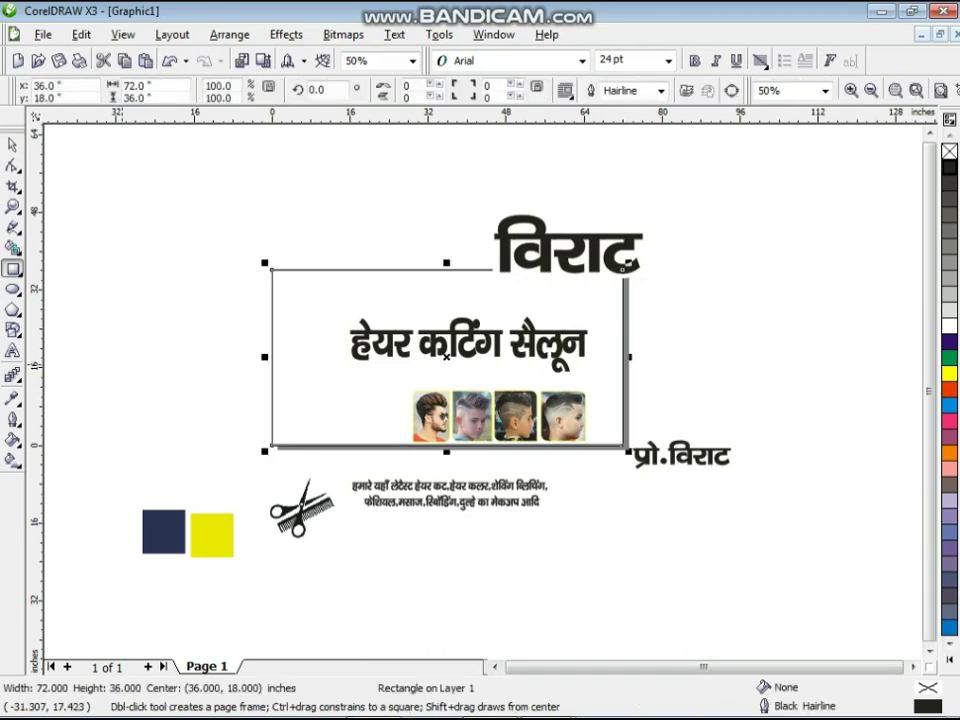
click(13, 398)
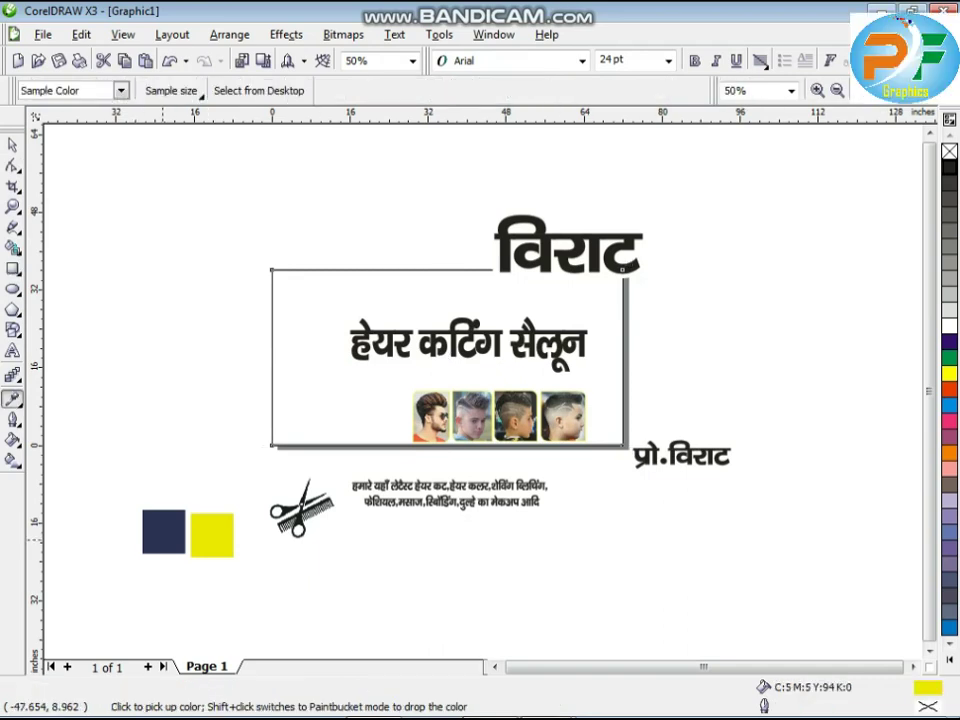
click(163, 531)
mouse_move(928, 688)
mouse_down()
mouse_move(420, 301)
mouse_move(390, 581)
mouse_up()
click(13, 145)
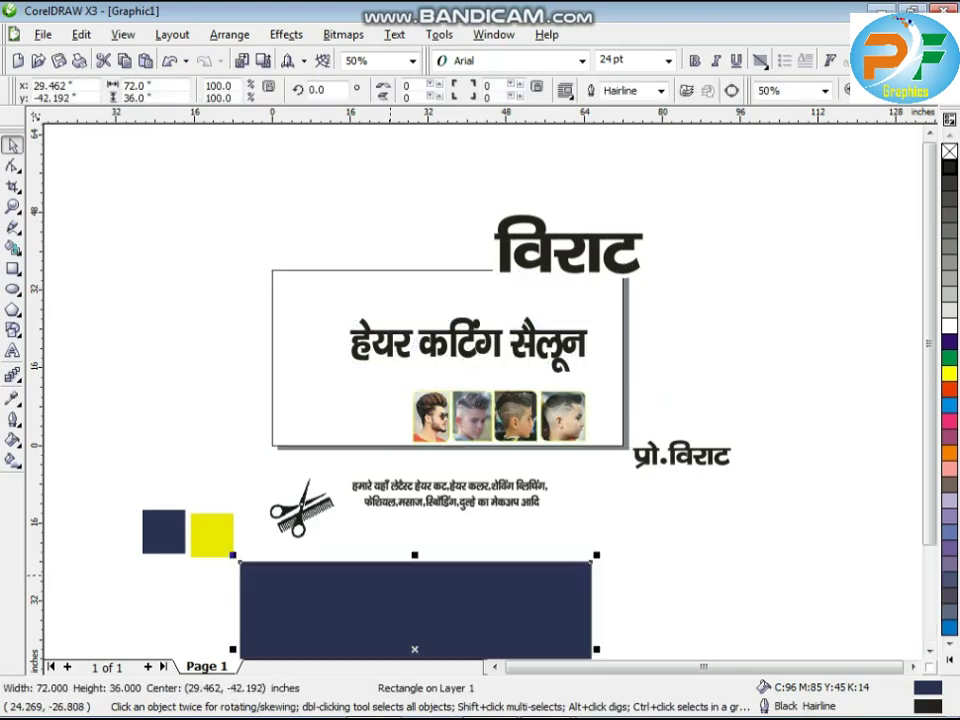
Make a smaller concentric copy of the navy rectangle, about 69.6 in wide and 34 in high
scroll(389, 576, down, 1)
scroll(450, 400, up, 2)
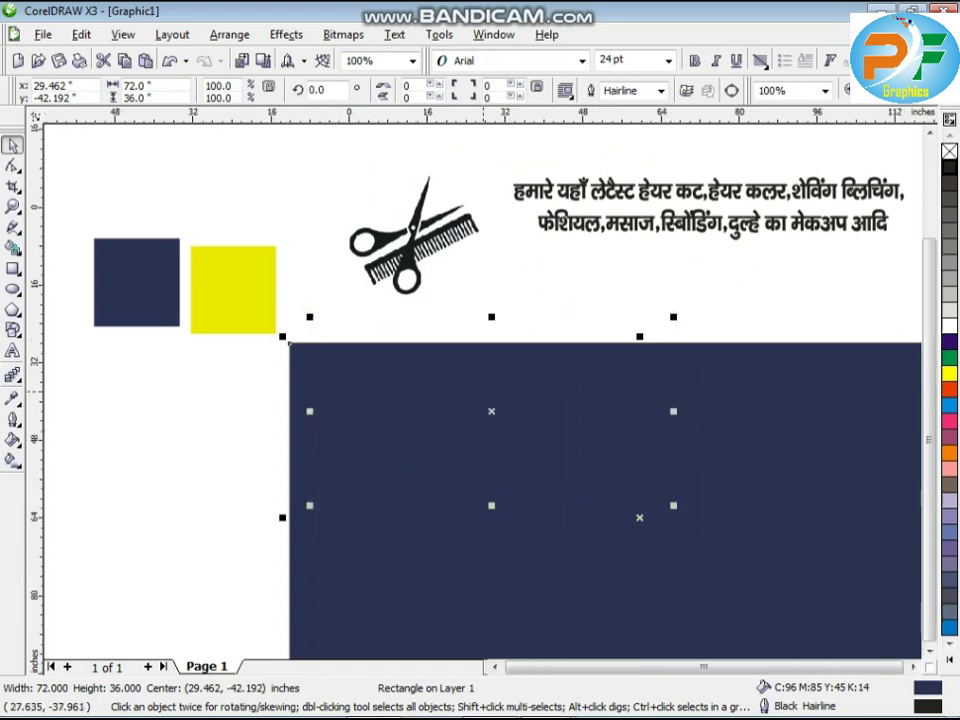
scroll(345, 303, down, 1)
drag(672, 318, 667, 321)
right_click(667, 321)
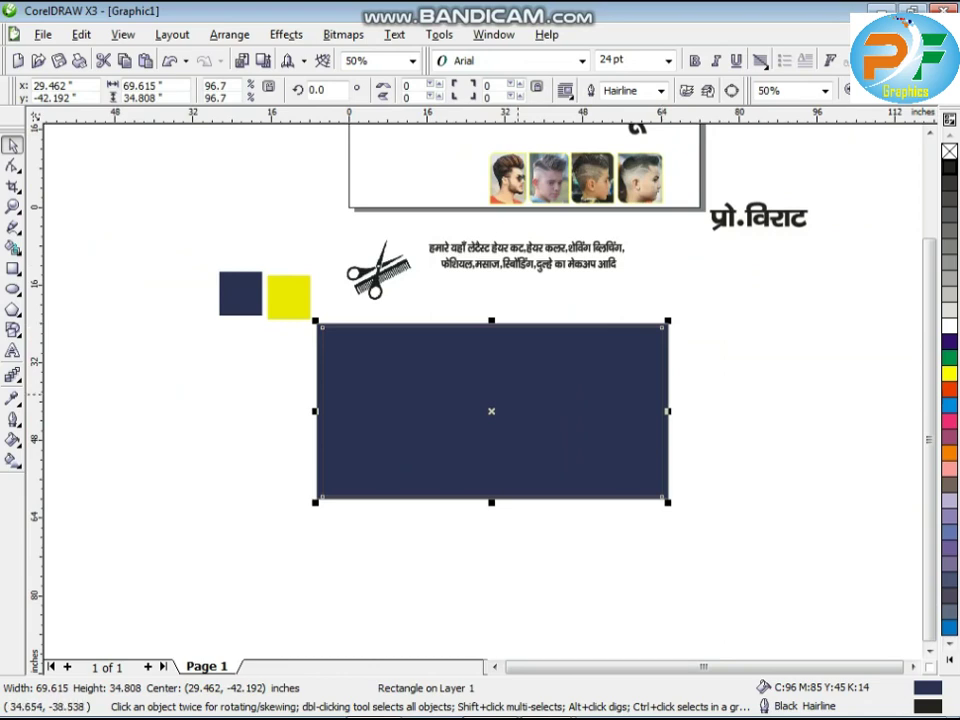
scroll(500, 395, up, 1)
drag(435, 250, 436, 261)
Fill the outer rectangle with the yellow sampled from the yellow swatch
click(12, 398)
click(56, 200)
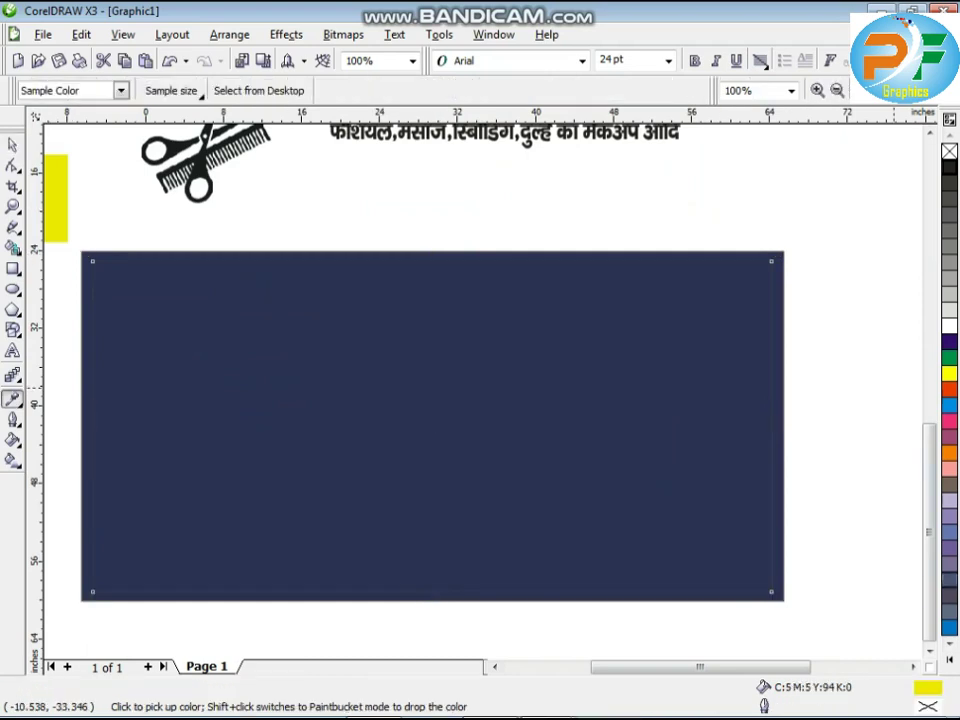
click(785, 535)
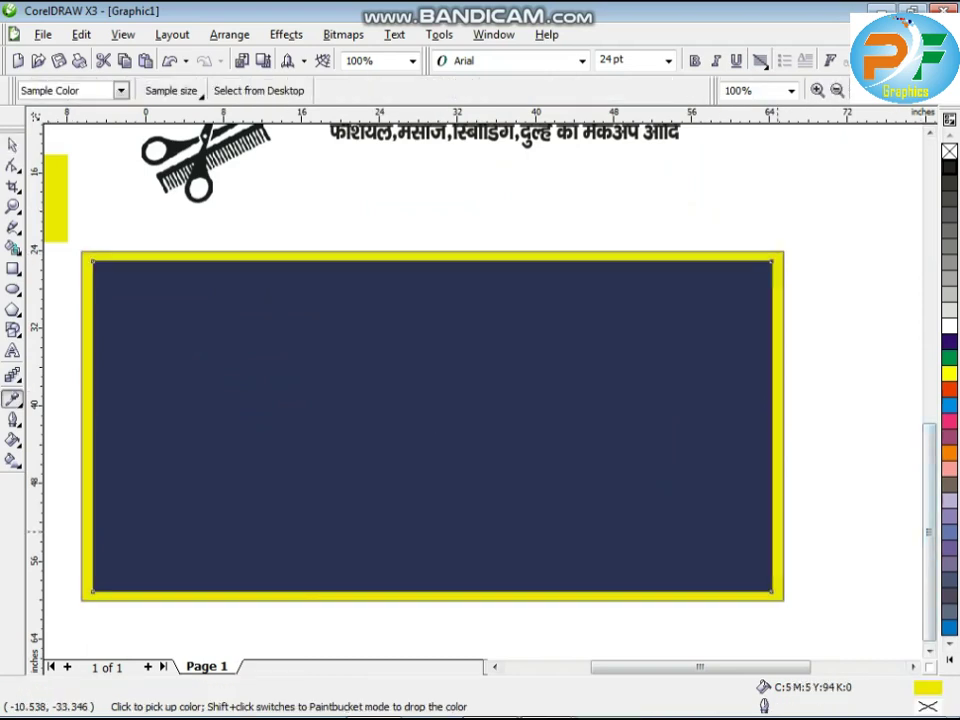
click(12, 145)
key(Escape)
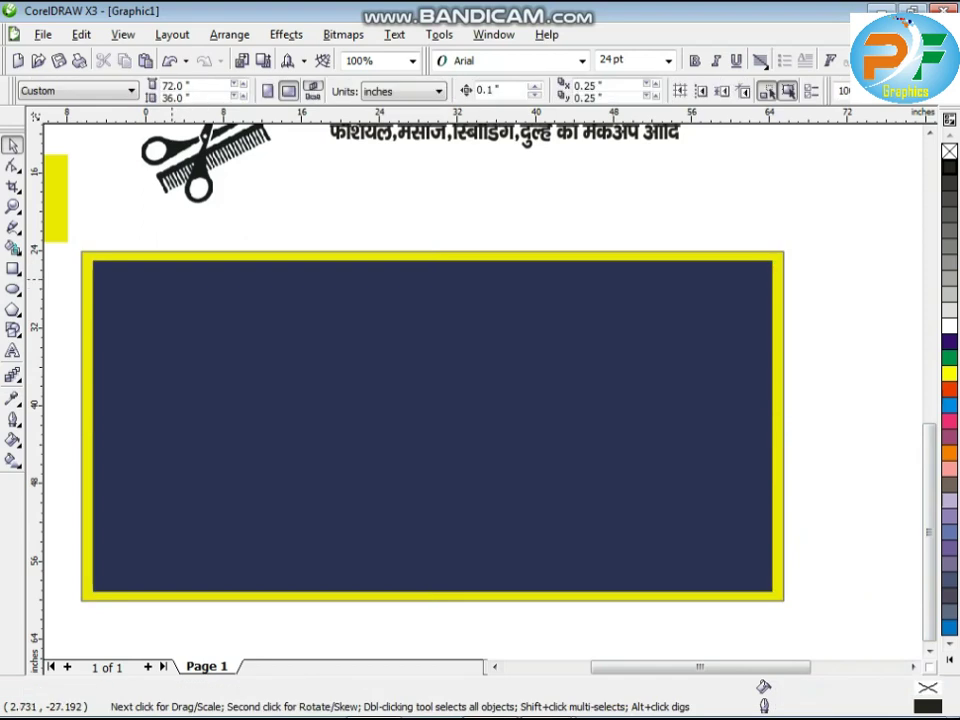
Remove the outlines from both the yellow and navy rectangles
click(172, 281)
drag(827, 233, 58, 615)
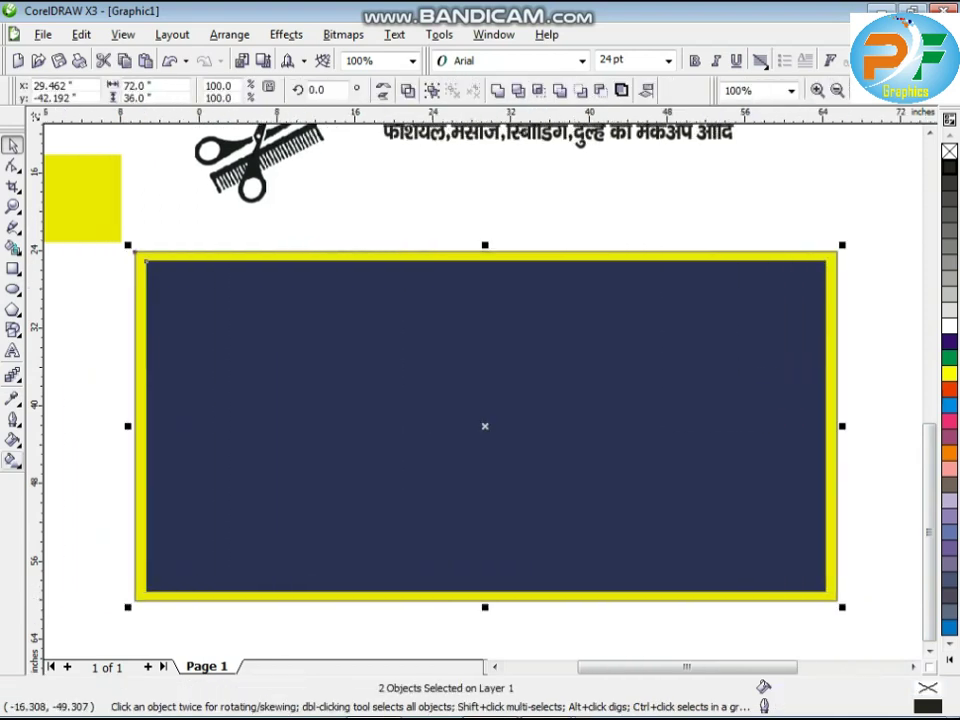
click(12, 420)
click(94, 430)
Widen the inner navy rectangle symmetrically to about 70.4 in to narrow the yellow side borders
click(239, 358)
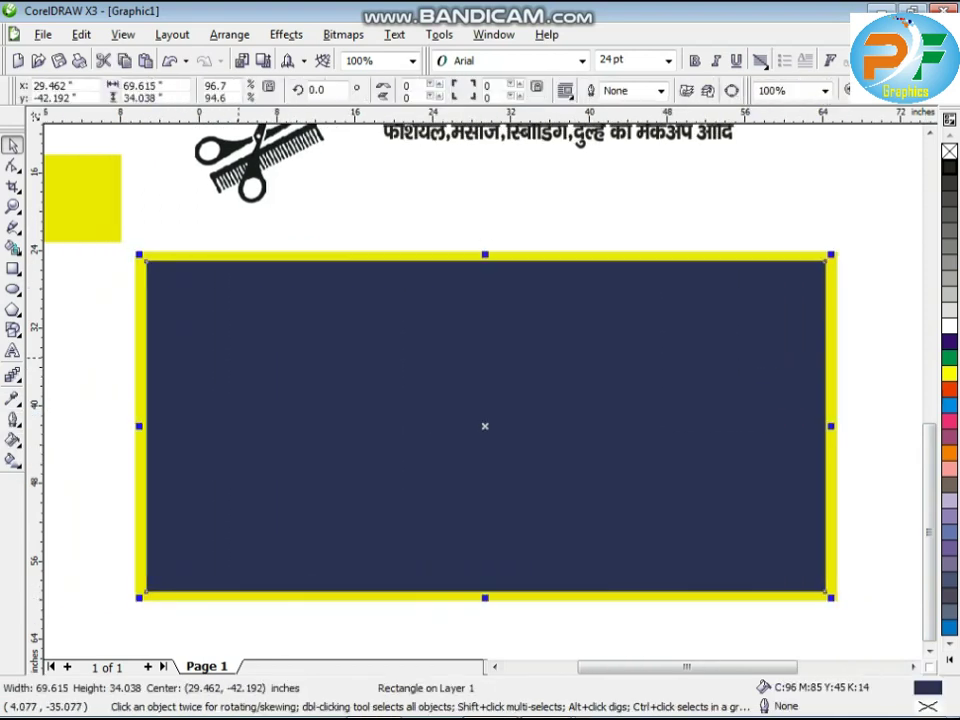
key(Left)
key(Right)
drag(831, 426, 835, 430)
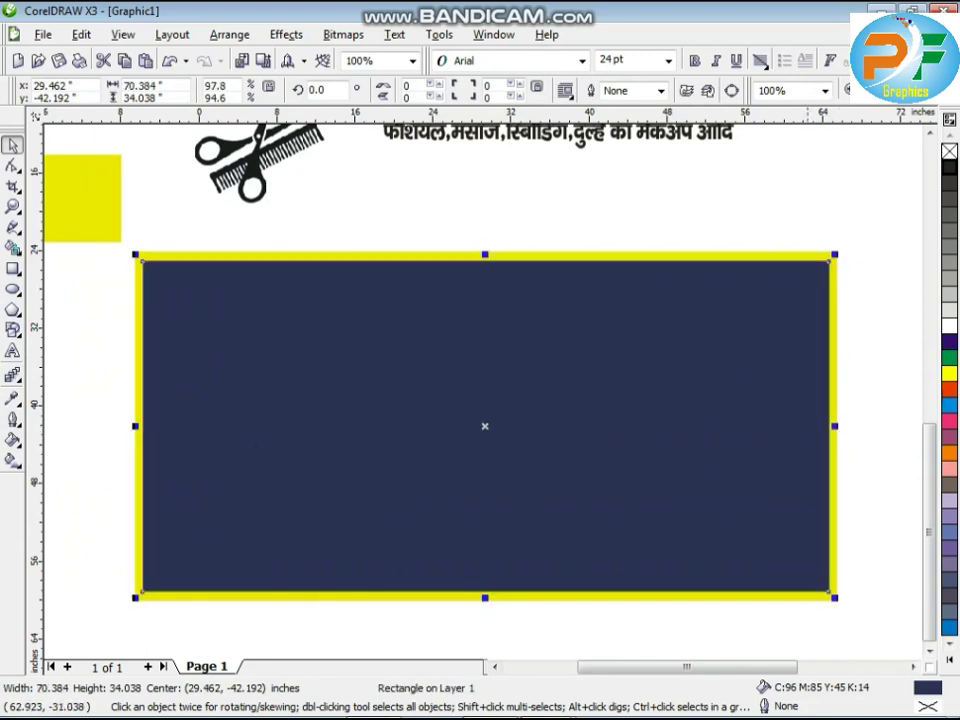
click(576, 226)
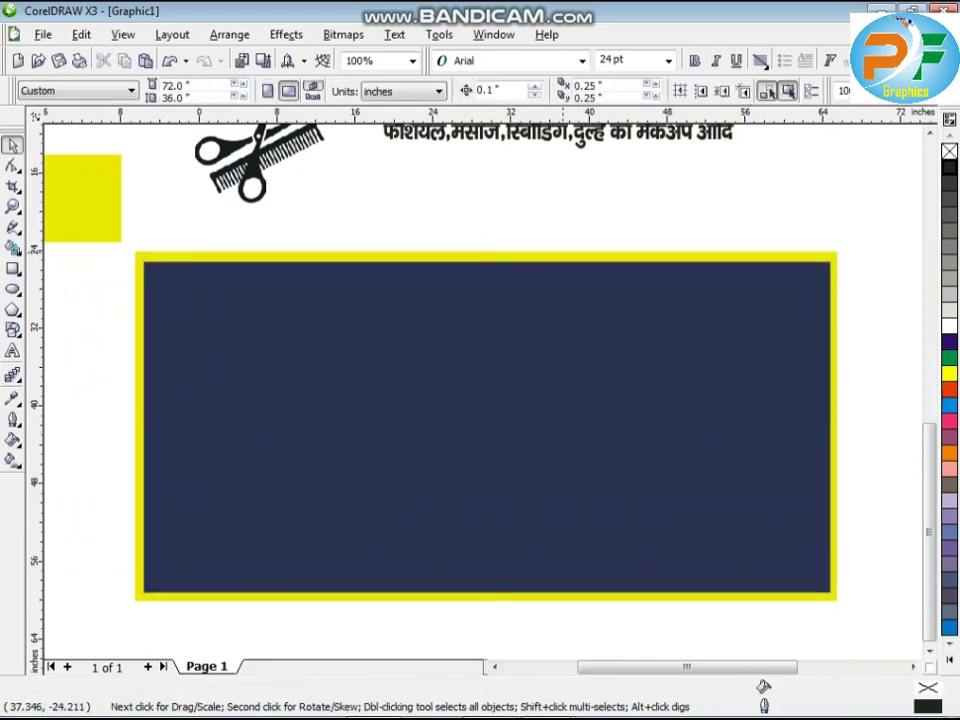
Make a yellow band about 8.5 in high from a copy of the outer rectangle and place it across the navy area's lower half
click(457, 252)
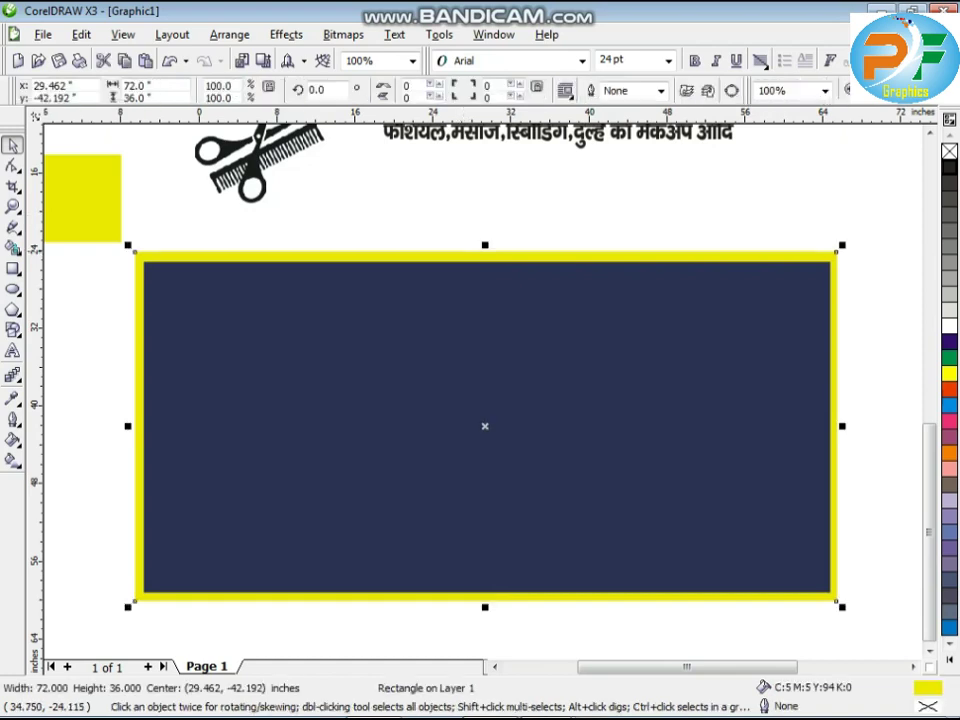
drag(484, 237, 483, 375)
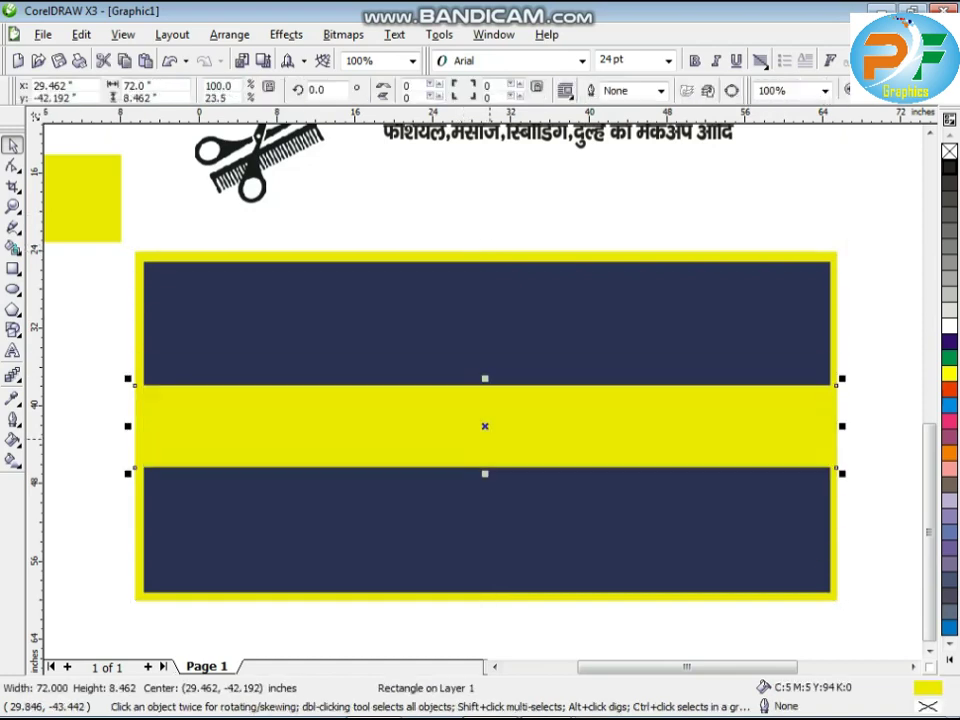
drag(492, 430, 492, 506)
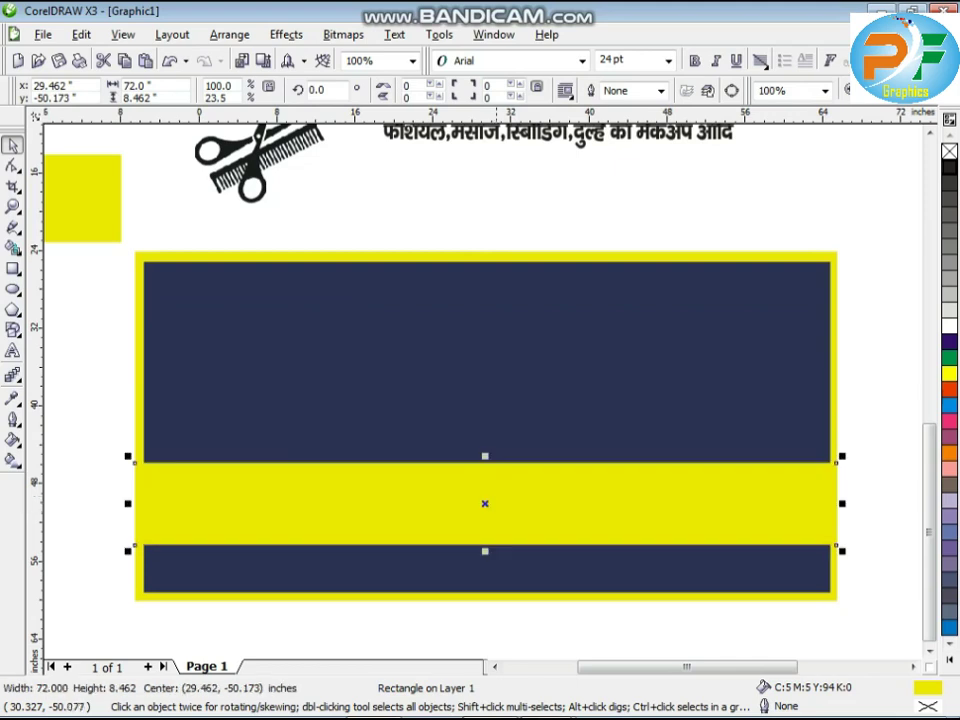
key(Up)
key(Up)
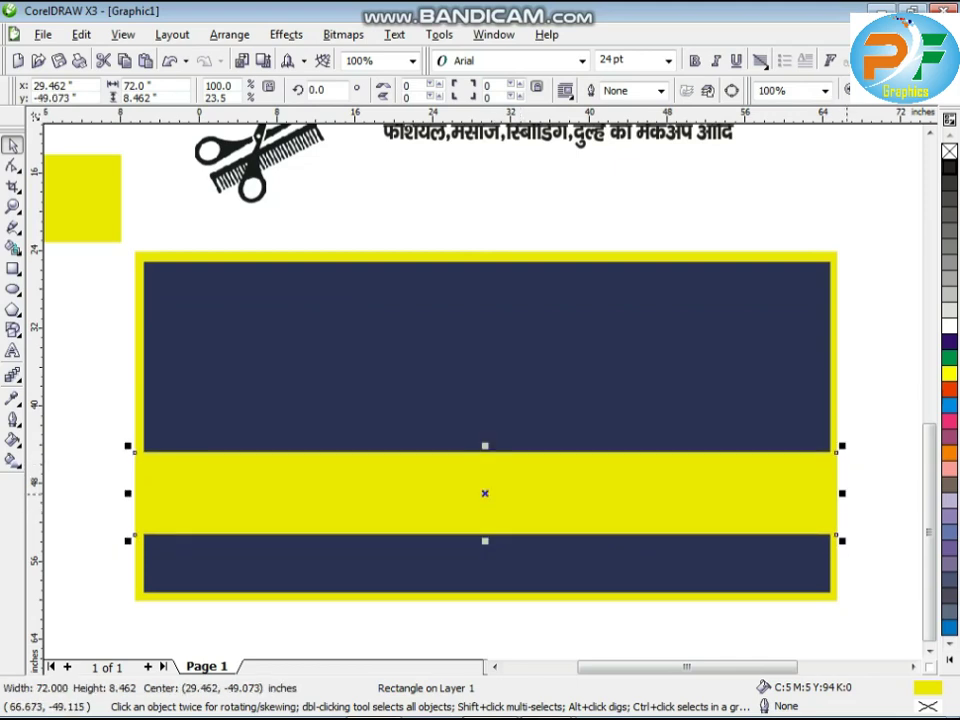
Narrow the yellow band symmetrically to about 71 in and nudge it slightly down
mouse_move(843, 493)
mouse_down()
mouse_move(813, 493)
mouse_move(840, 503)
mouse_move(832, 496)
mouse_up()
key(Down)
key(Right)
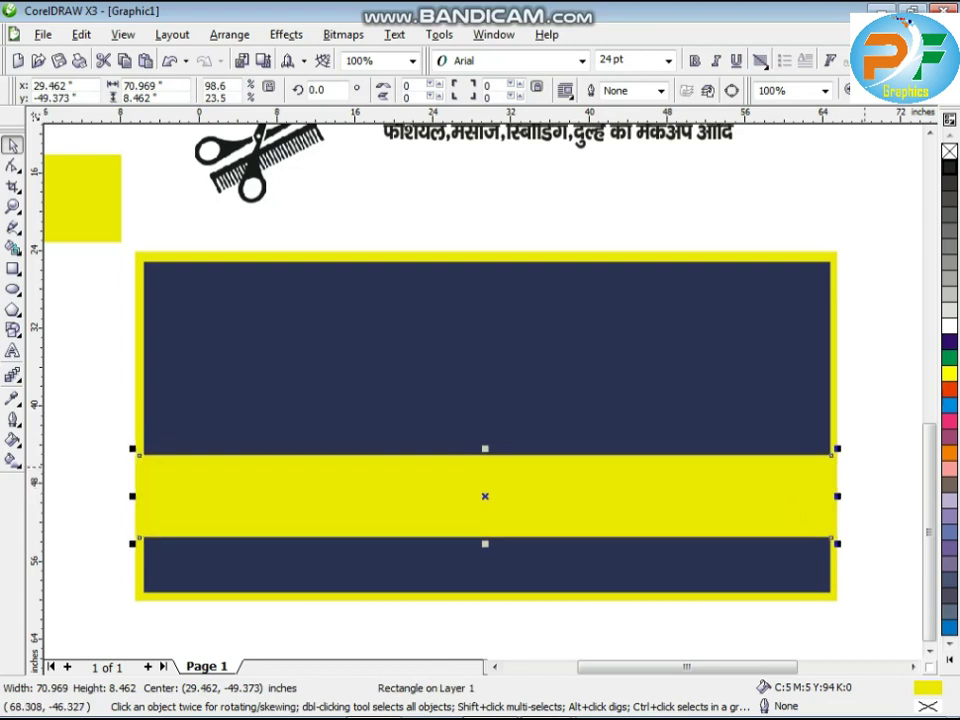
key(Escape)
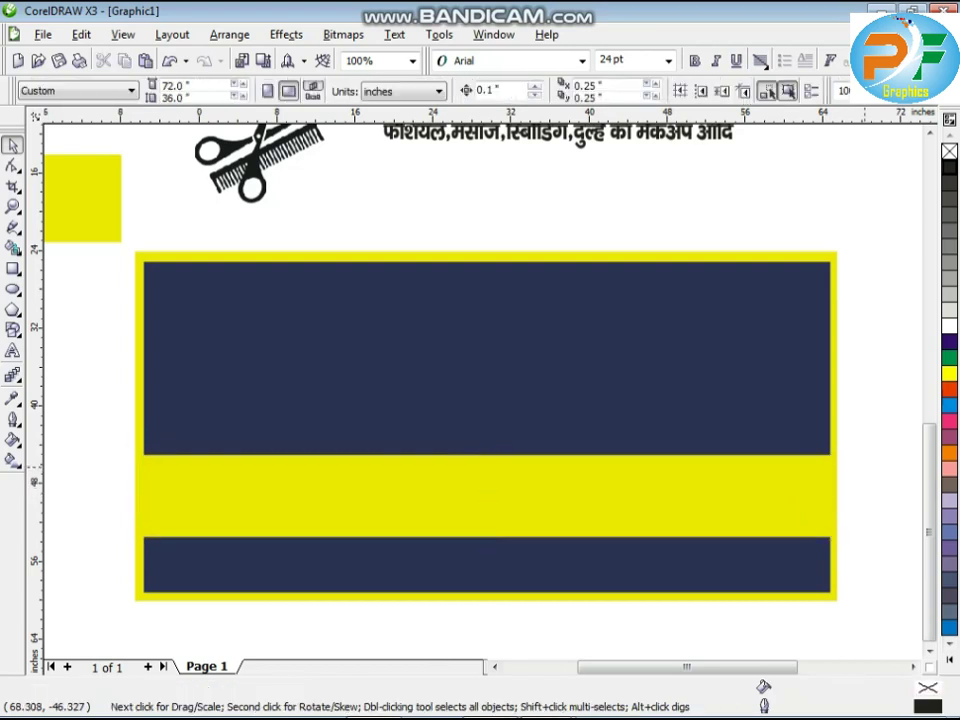
click(789, 570)
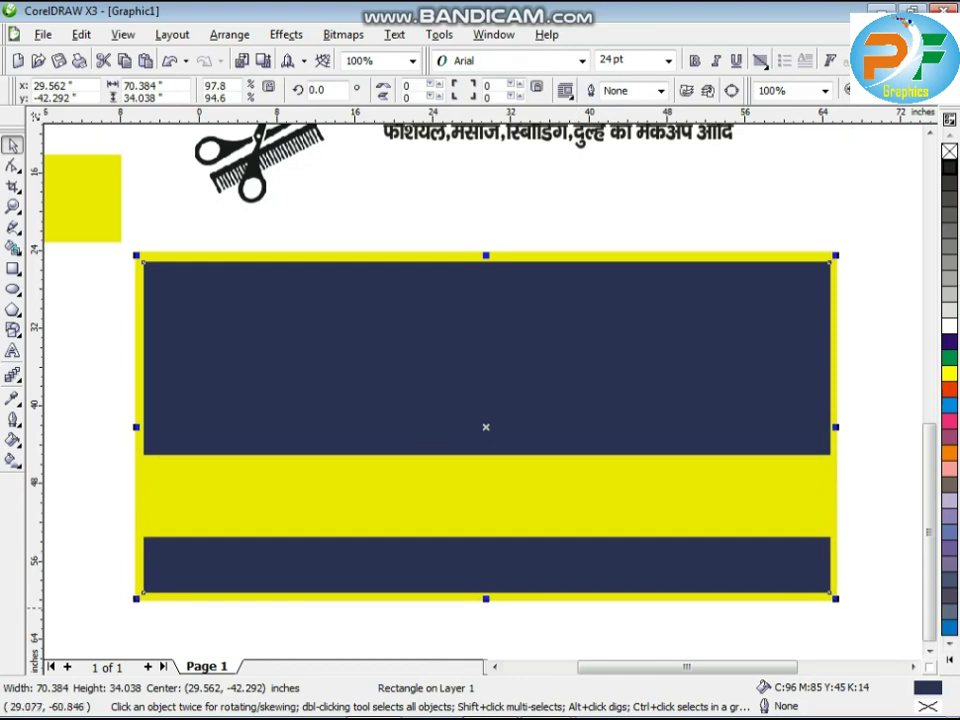
drag(486, 598, 496, 457)
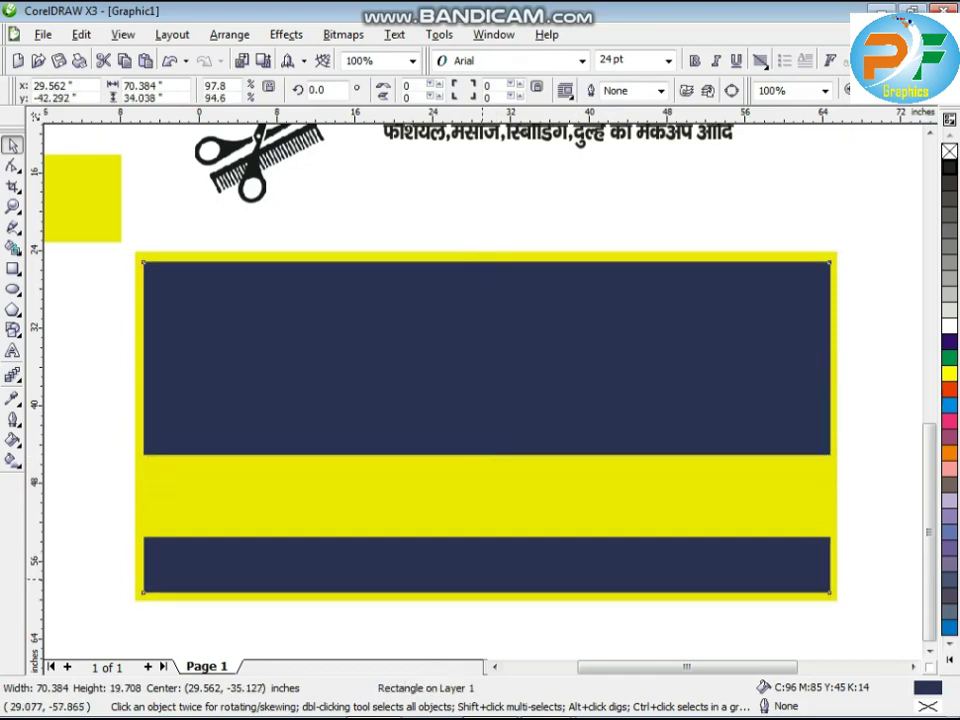
key(Escape)
drag(484, 252, 513, 536)
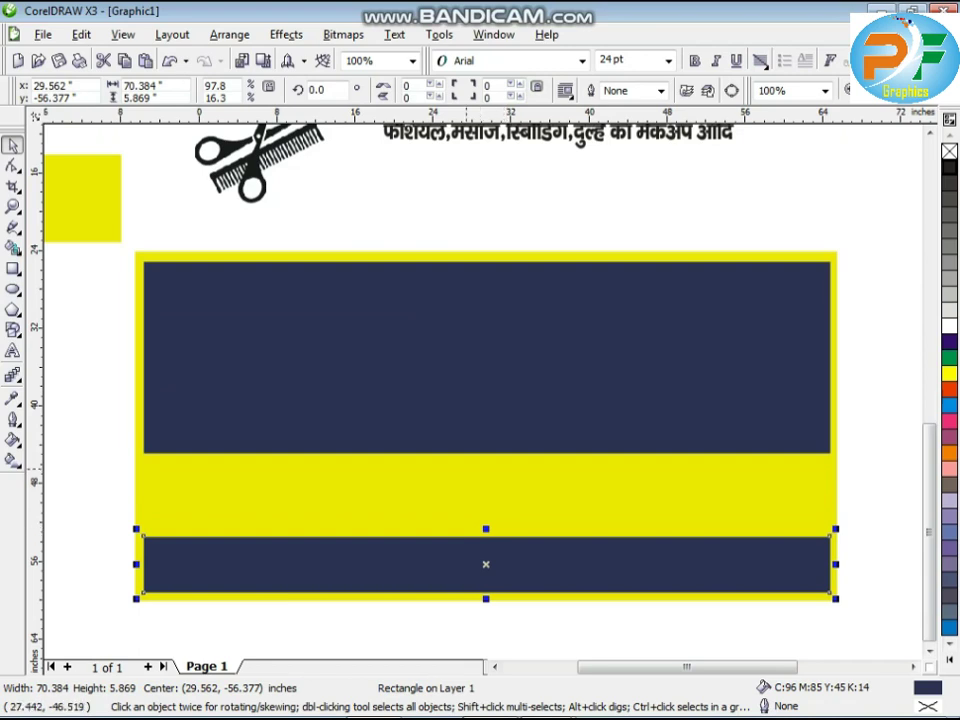
key(ctrl+z)
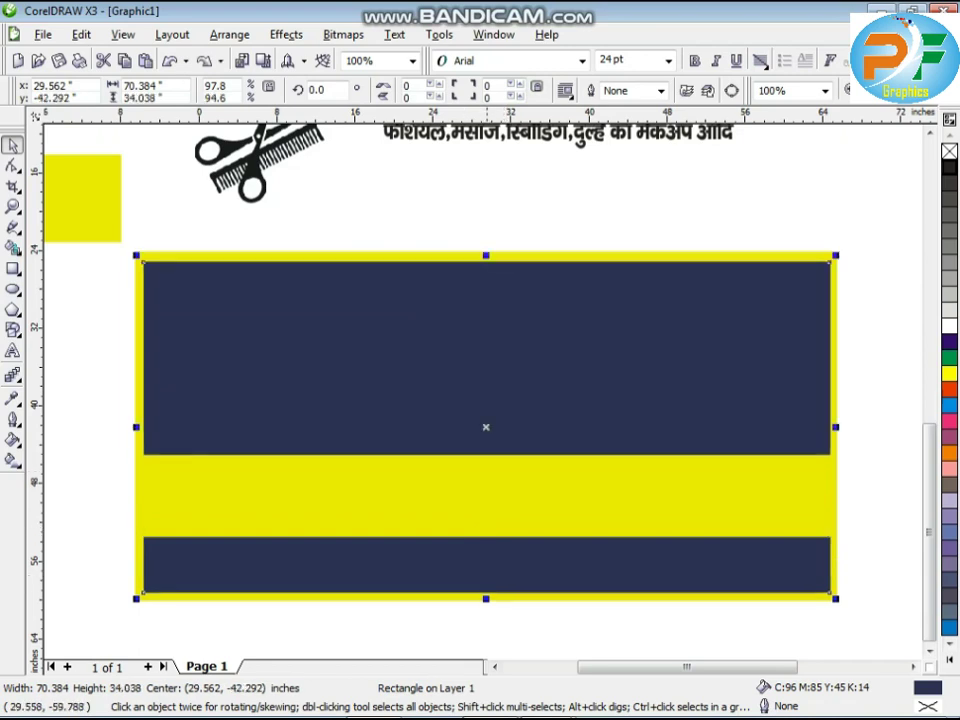
click(484, 620)
drag(481, 473, 495, 391)
key(ctrl+z)
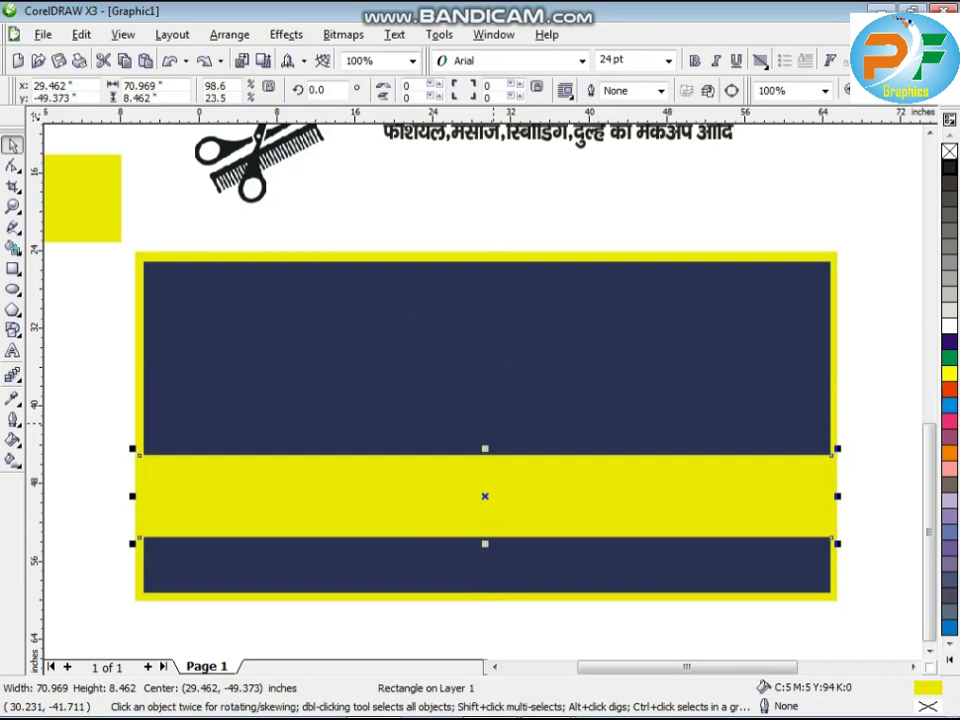
Nudge the yellow band further down, to a vertical centre of about -50.6 in
key(Down)
key(Down)
key(Down)
key(Down)
key(Down)
key(Down)
key(Down)
key(Down)
key(Down)
key(Down)
key(Down)
key(Down)
key(Down)
key(Down)
key(Down)
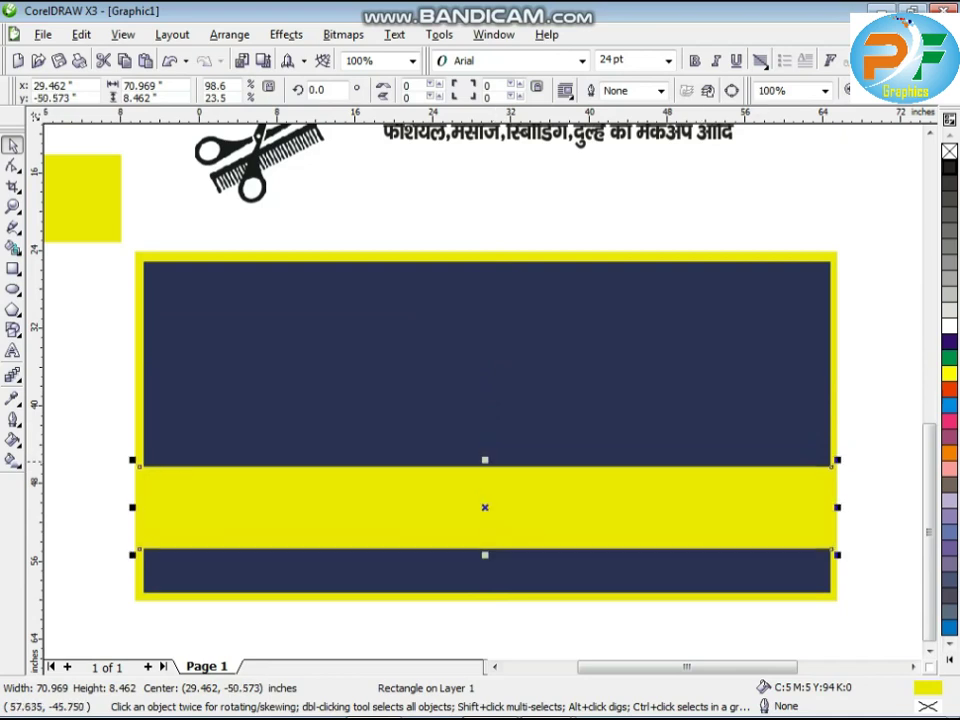
Adjust the yellow band's width to about 70.5 in and lower its centre to about -51.4 in
drag(838, 511, 834, 510)
key(Down)
key(Down)
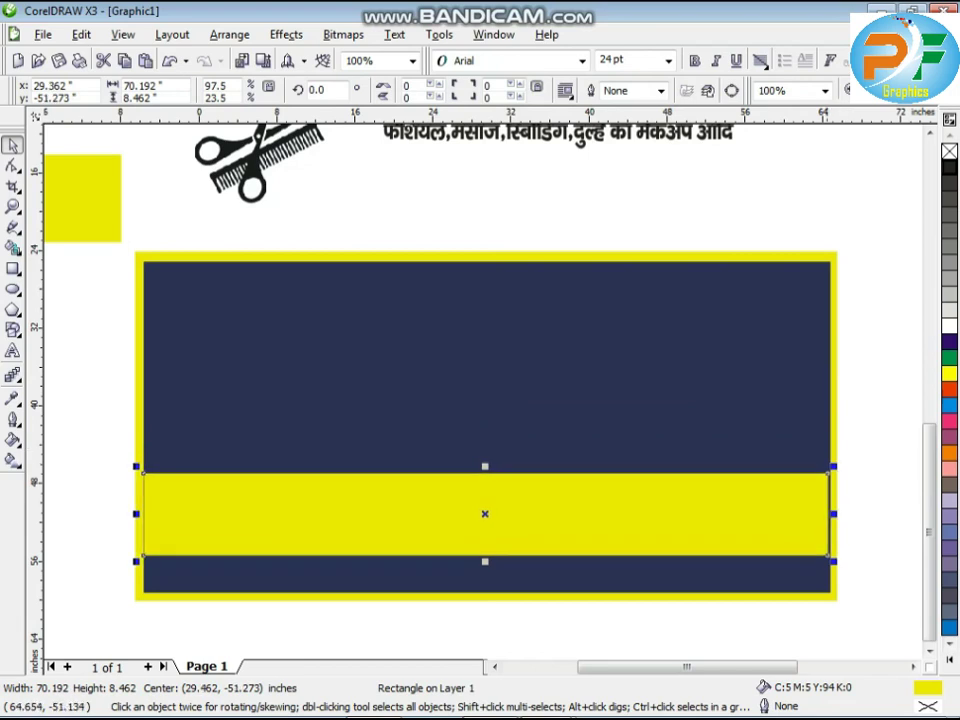
scroll(828, 512, up, 2)
drag(477, 368, 488, 368)
key(Escape)
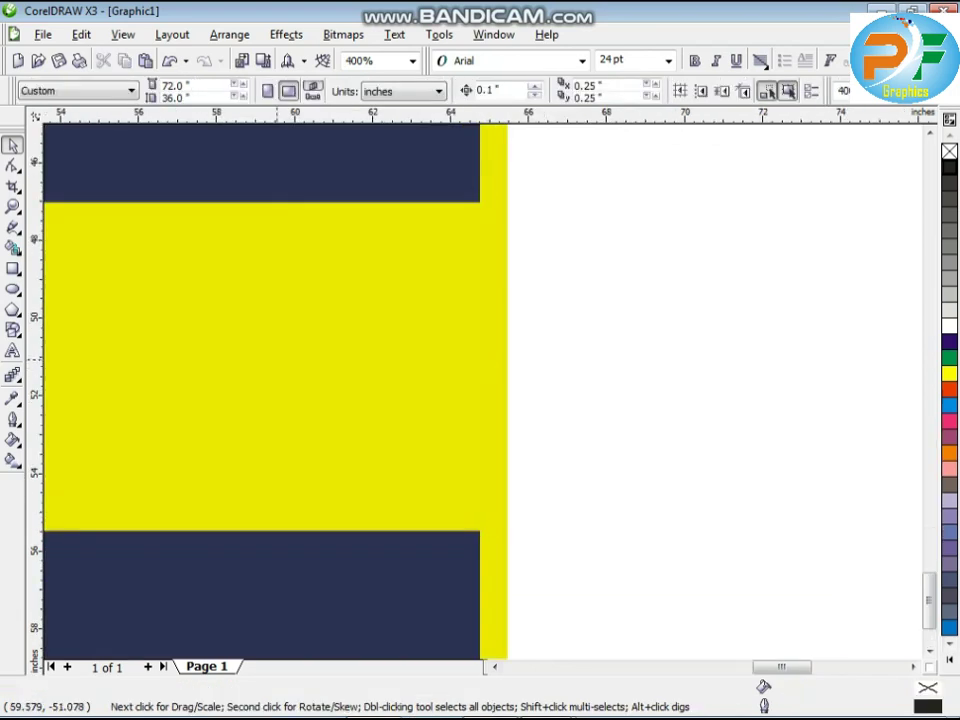
Group the four objects that make up the navy and yellow banner background
scroll(279, 359, down, 4)
scroll(399, 348, up, 1)
scroll(397, 346, up, 1)
click(410, 388)
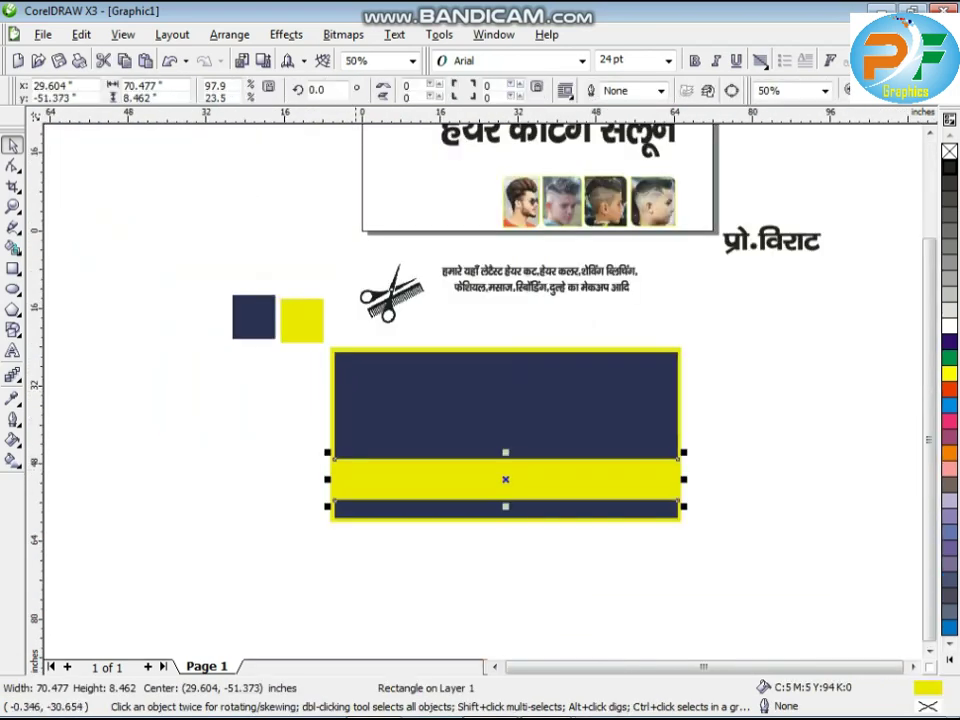
drag(289, 553, 709, 327)
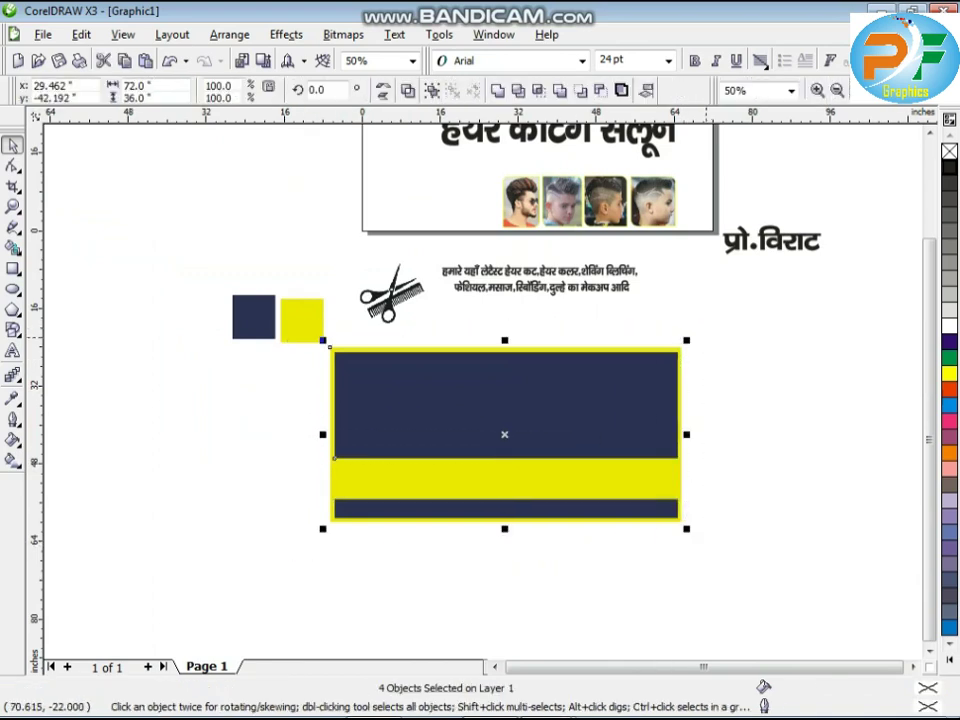
key(ctrl+g)
click(704, 339)
click(310, 320)
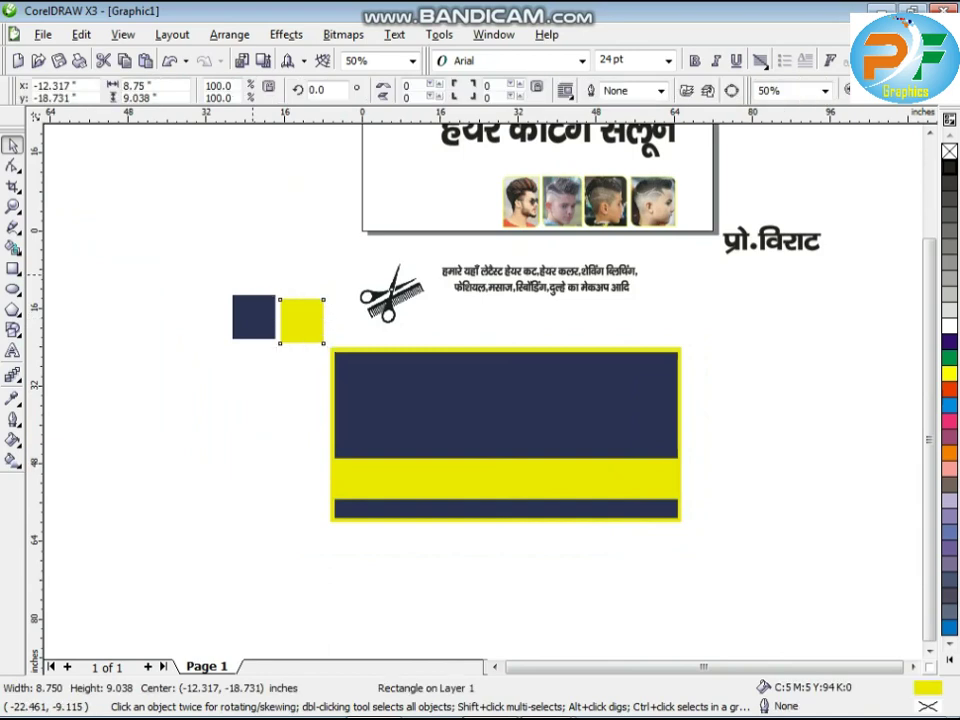
key(Escape)
Move both lines of the Hindi services text onto the banner's yellow band
click(501, 288)
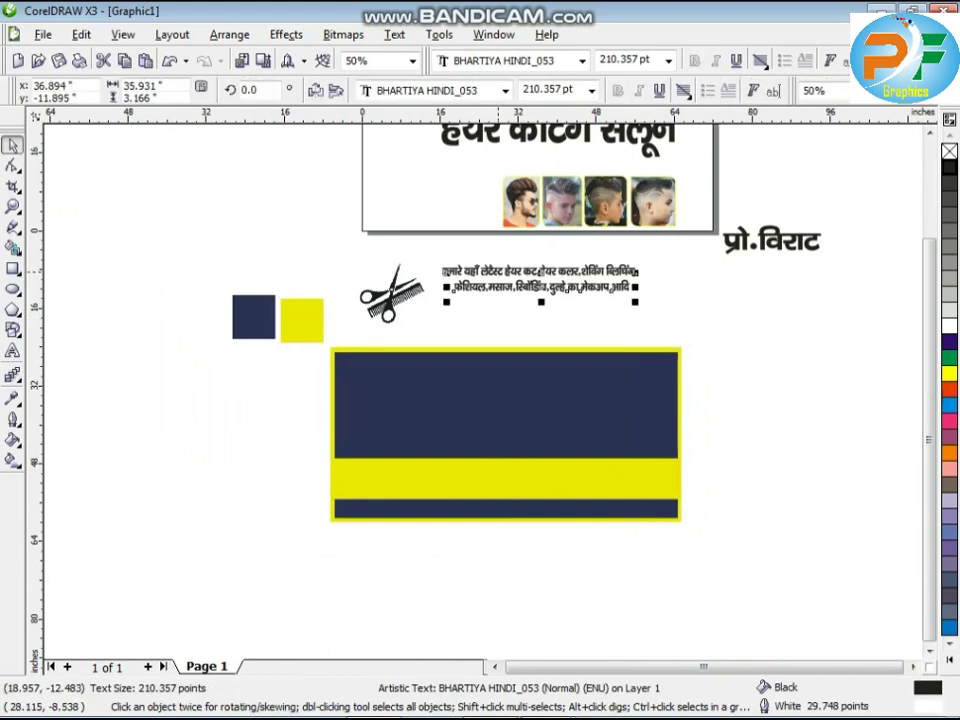
shift+click(498, 271)
drag(499, 270, 458, 474)
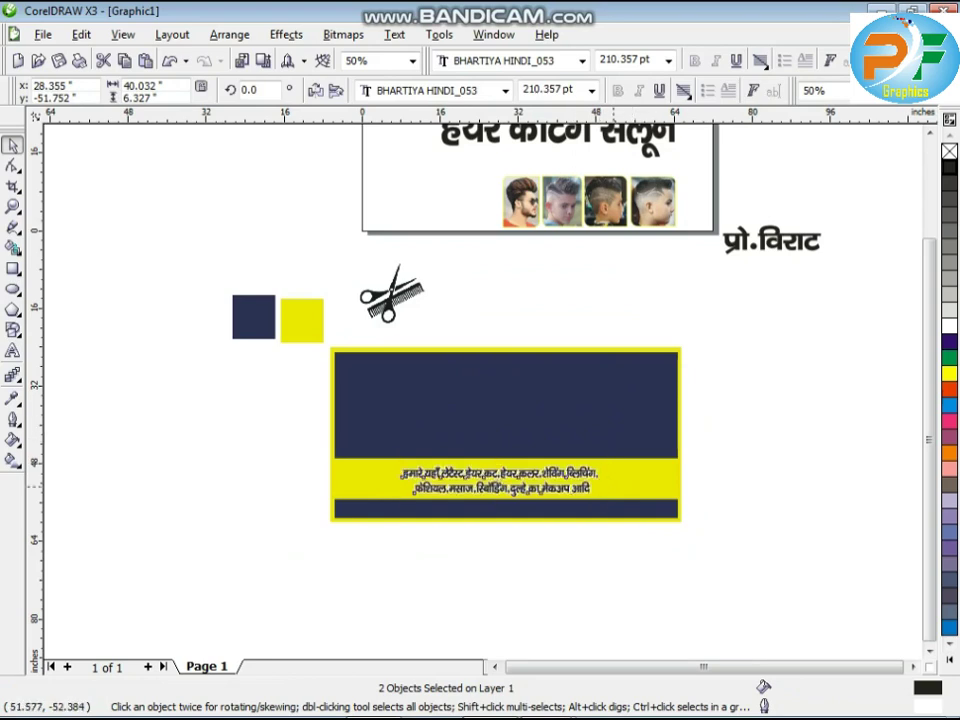
click(568, 400)
click(559, 295)
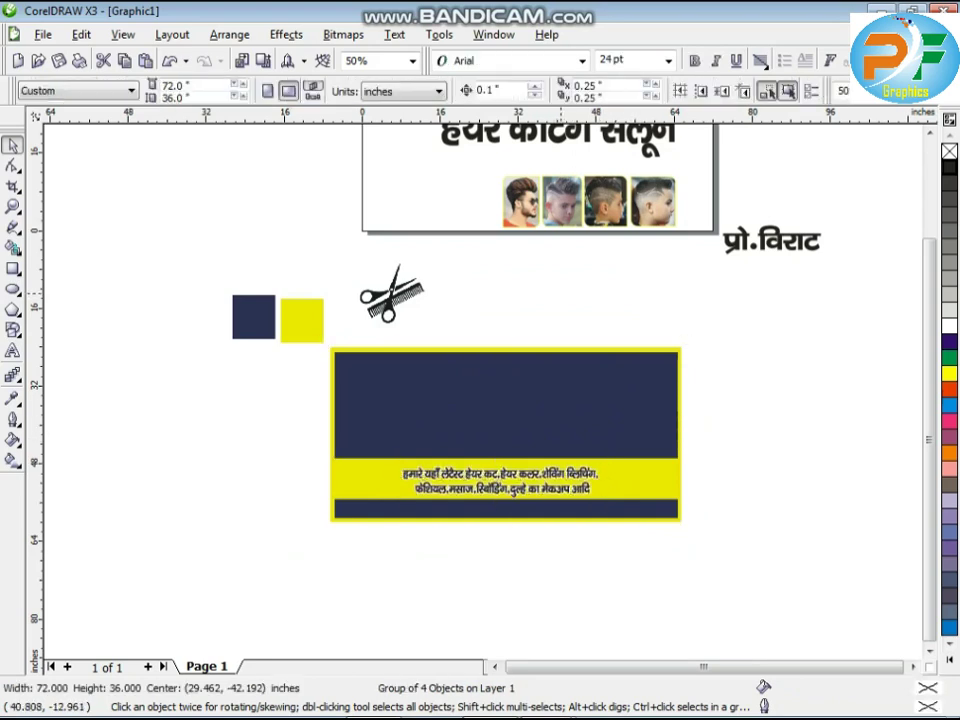
Move the large Hindi shop name from the page onto the right half of the banner's upper navy area
scroll(560, 291, down, 1)
scroll(482, 391, up, 1)
click(556, 144)
drag(580, 145, 488, 506)
scroll(450, 612, up, 2)
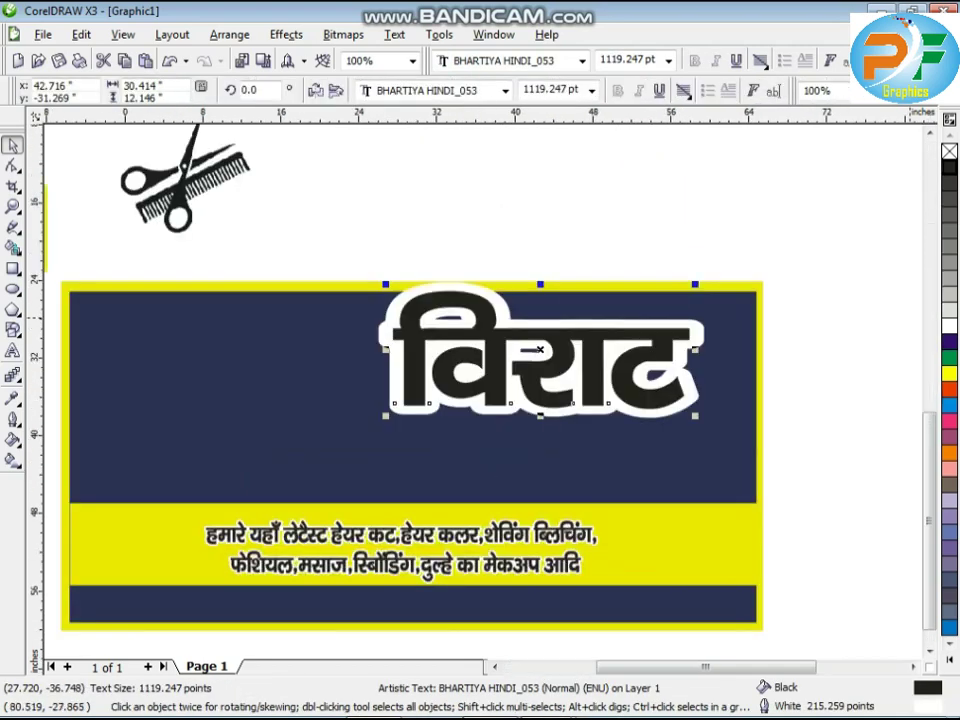
Restyle the large shop name as white text without an outline and reduce it to about 942 pt
click(949, 326)
click(13, 420)
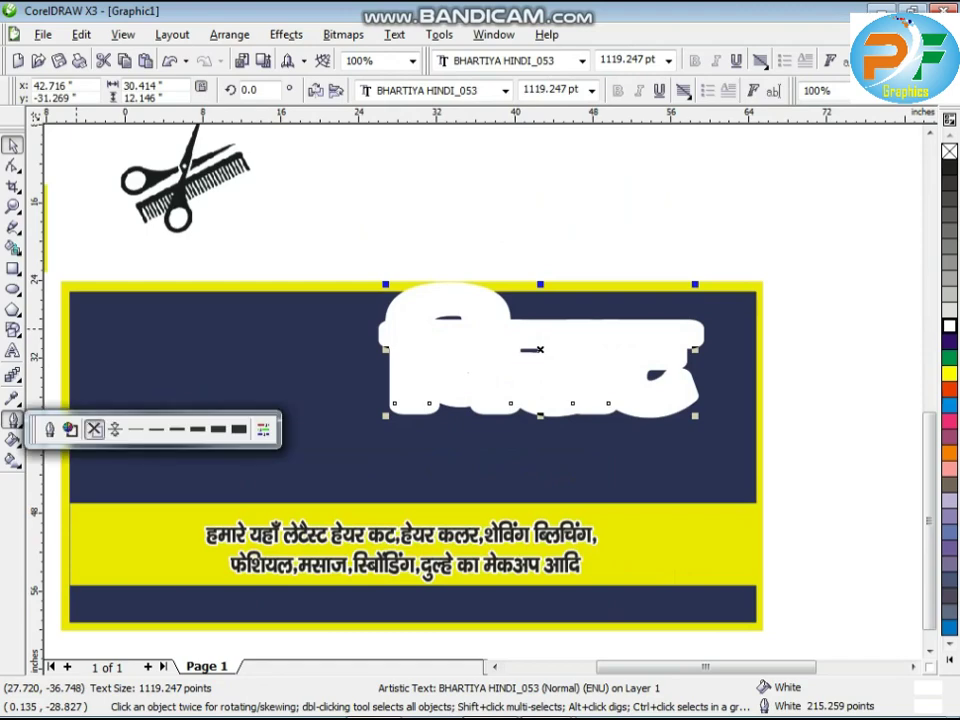
click(94, 429)
drag(698, 422, 683, 406)
scroll(388, 414, down, 1)
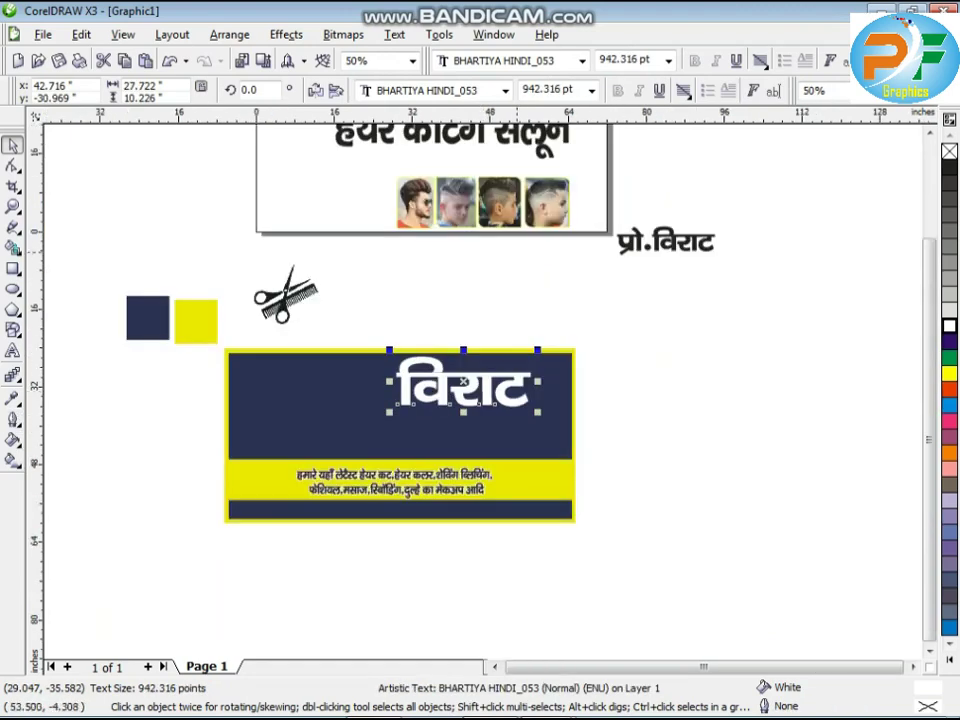
Move the "हेयर कटिंग सैलून" line onto the banner below the large shop name and reduce it to about 498 pt
drag(455, 135, 460, 430)
scroll(463, 441, up, 1)
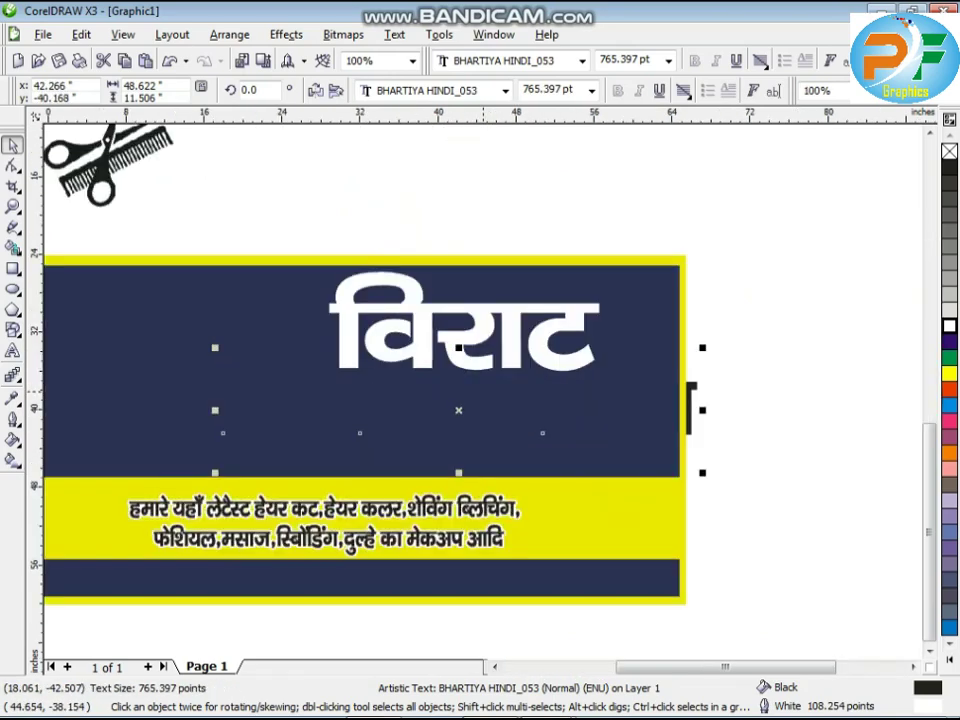
drag(703, 348, 619, 369)
key(Down)
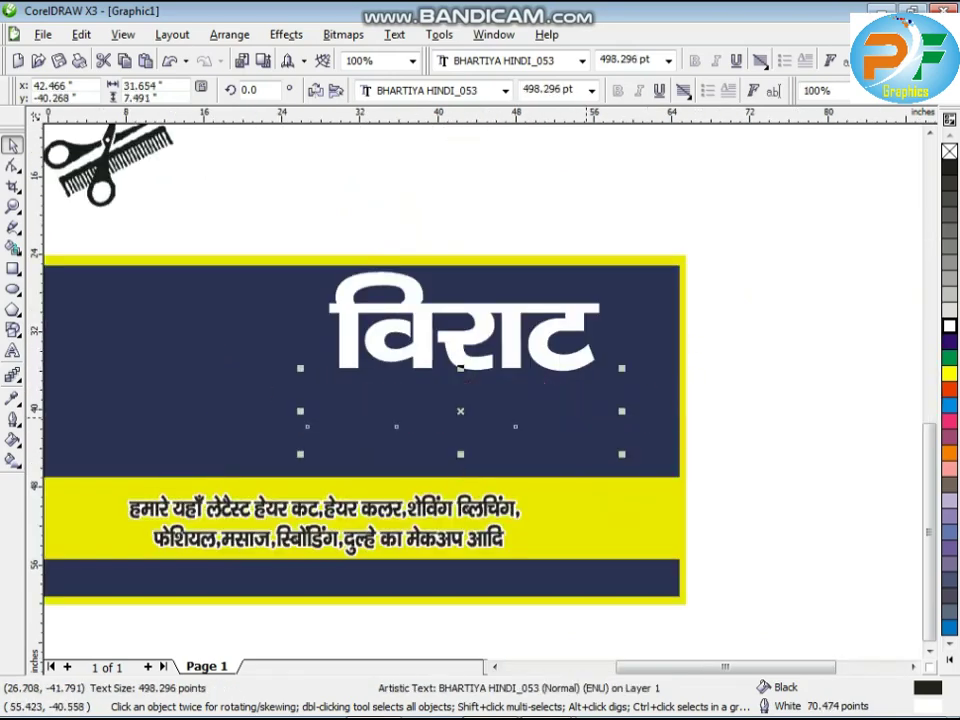
Bring the "हेयर कटिंग सैलून" line in front of the banner background and nudge it down within the upper navy area
click(587, 413)
drag(872, 313, 224, 460)
key(Down)
key(Down)
key(Down)
key(Down)
key(Down)
key(Down)
key(Down)
key(Down)
key(Down)
key(Down)
key(Down)
key(Down)
key(Down)
key(Down)
key(Down)
key(Down)
key(Down)
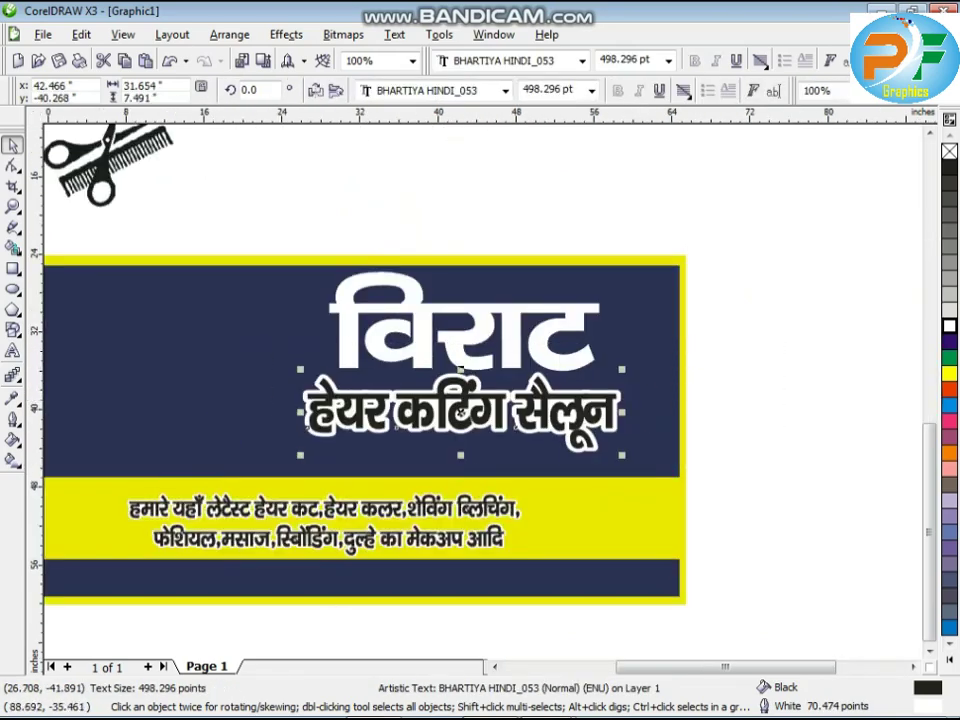
Restyle the "हेयर कटिंग सैलून" line as white text without an outline and nudge it down toward the yellow band
click(949, 326)
key(Down)
key(Down)
key(Down)
key(Down)
key(Down)
key(Down)
click(12, 420)
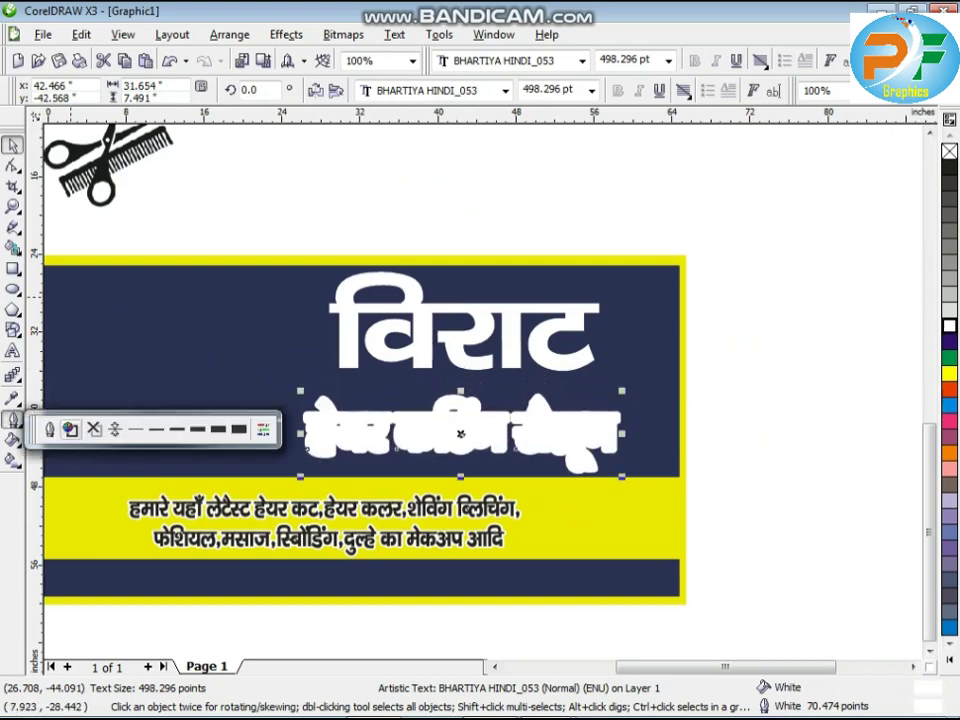
click(93, 430)
key(Down)
key(Down)
key(Down)
Draw a thin horizontal rectangle about 31.6 × 0.24 in between the shop name and the line below it
scroll(507, 407, up, 1)
click(13, 268)
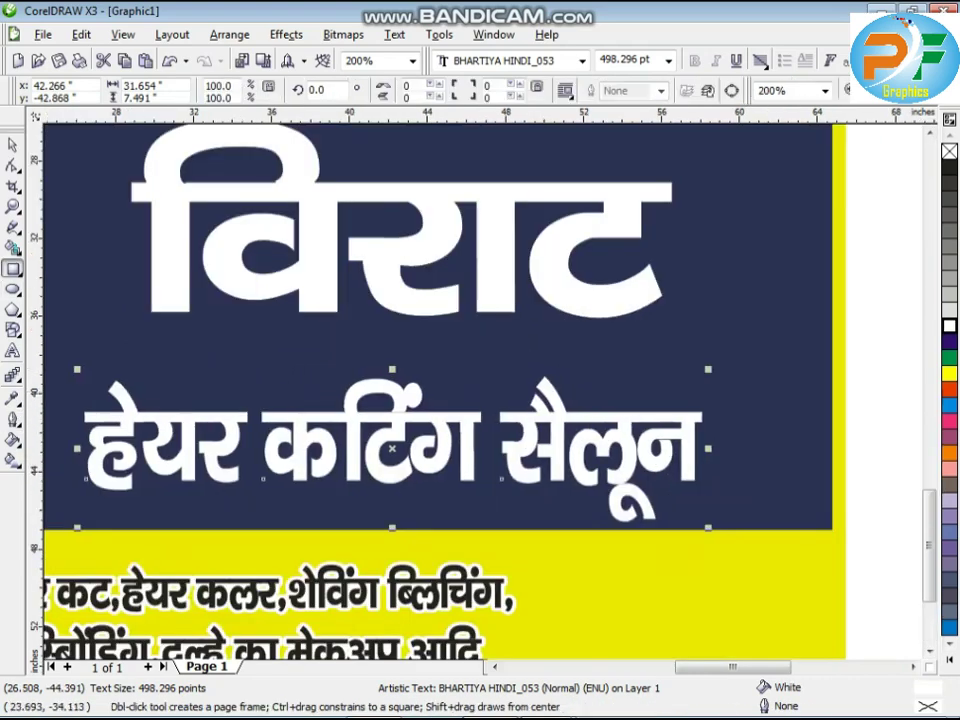
drag(85, 347, 702, 351)
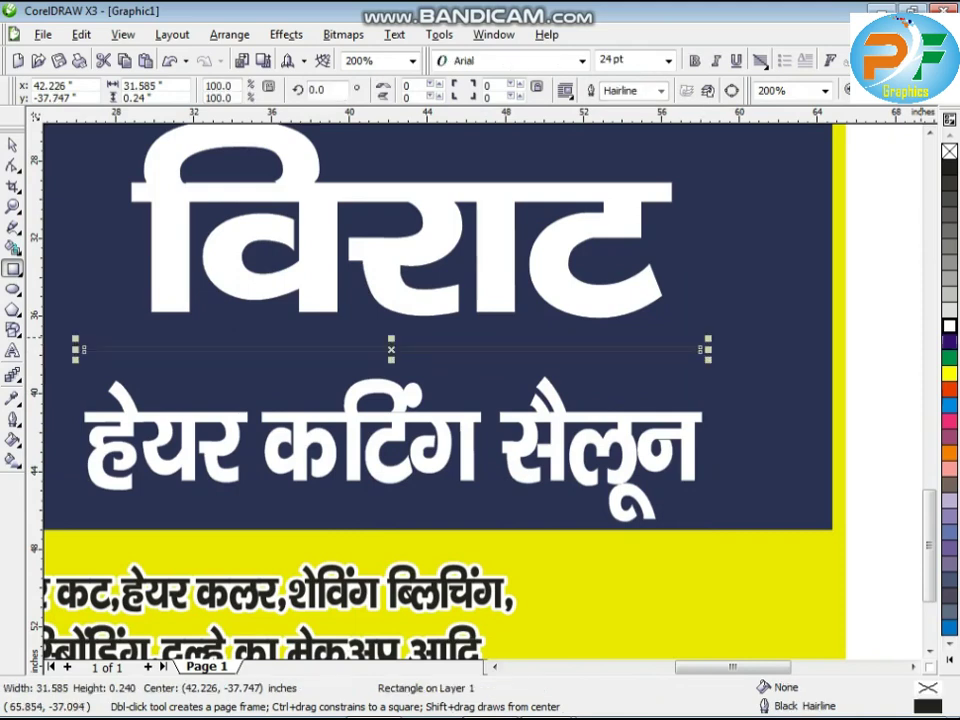
Fill the thin rectangle with white, remove its outline and lower it to just above the "हेयर कटिंग सैलून" line
key(Down)
key(Down)
click(13, 418)
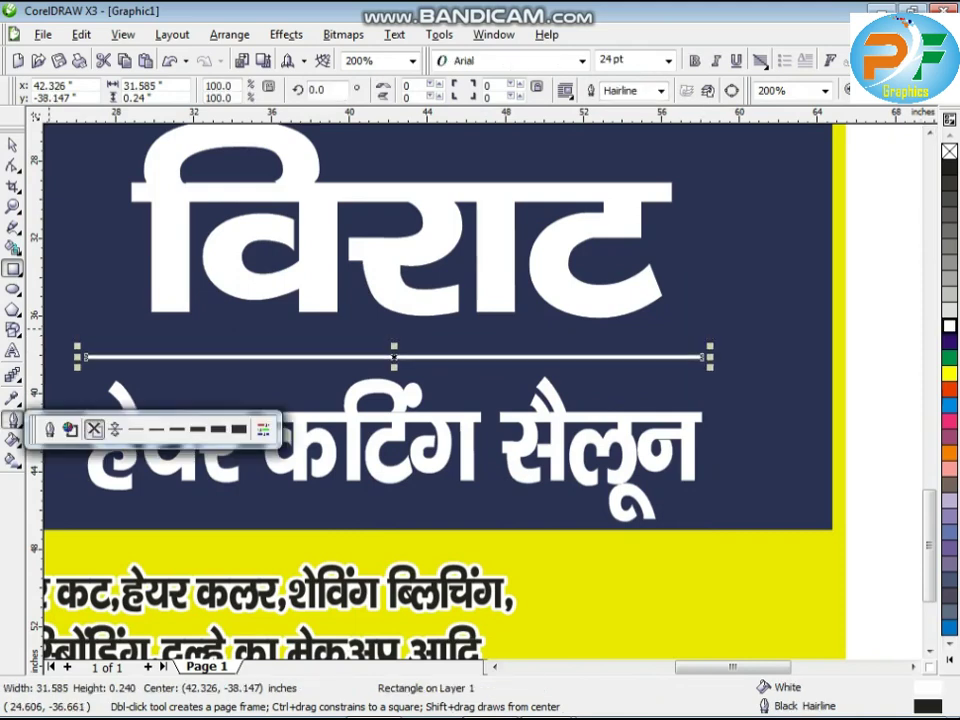
click(94, 428)
key(Down)
key(Down)
key(Down)
key(Down)
click(13, 145)
key(Down)
key(Down)
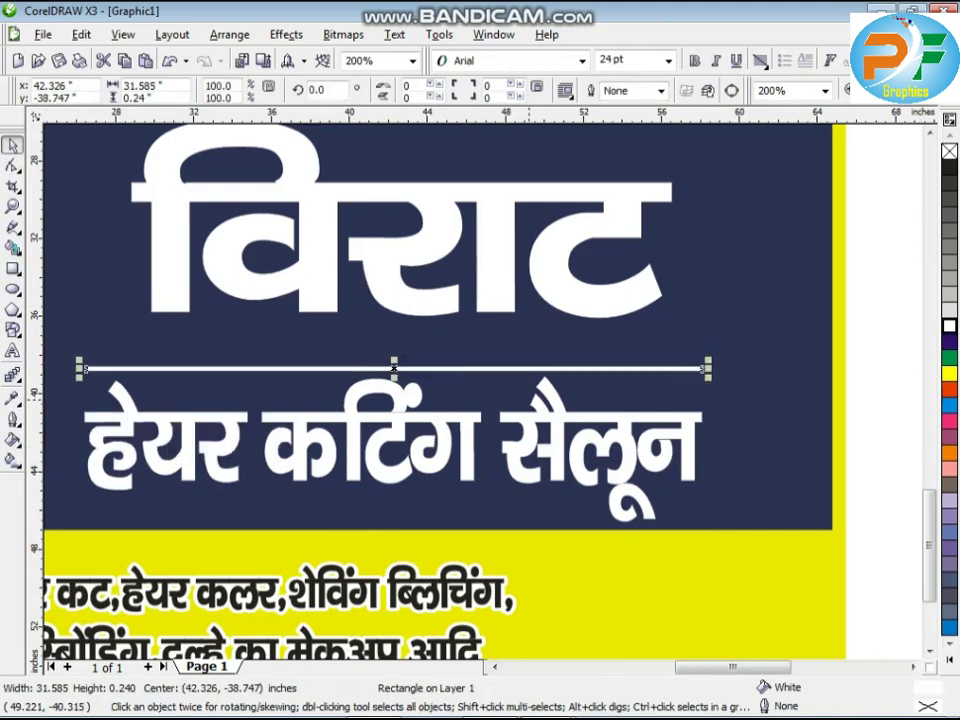
key(Down)
Raise the white rule together with the "हेयर कटिंग सैलून" line and enlarge both to about 36.5 in wide
shift+click(582, 413)
key(Up)
key(Up)
drag(707, 360, 797, 330)
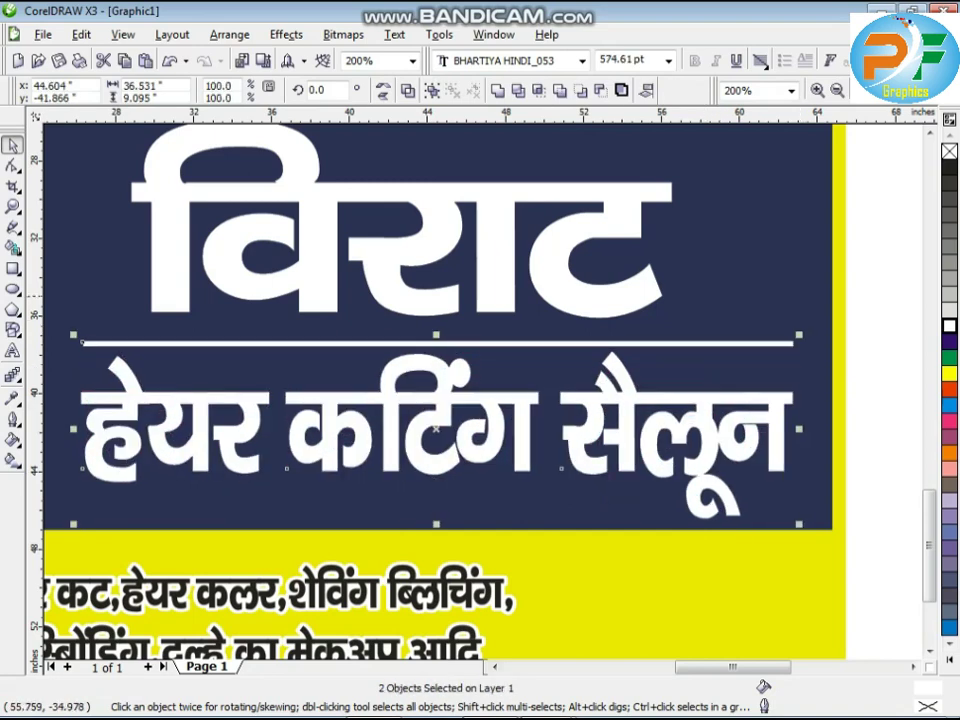
Shift the large shop name right above the white rule and enlarge it to about 974 pt and 33.9 in wide
click(510, 306)
scroll(521, 315, down, 1)
key(Right)
key(Right)
key(Right)
key(Right)
key(Right)
drag(574, 399, 577, 395)
drag(579, 345, 628, 345)
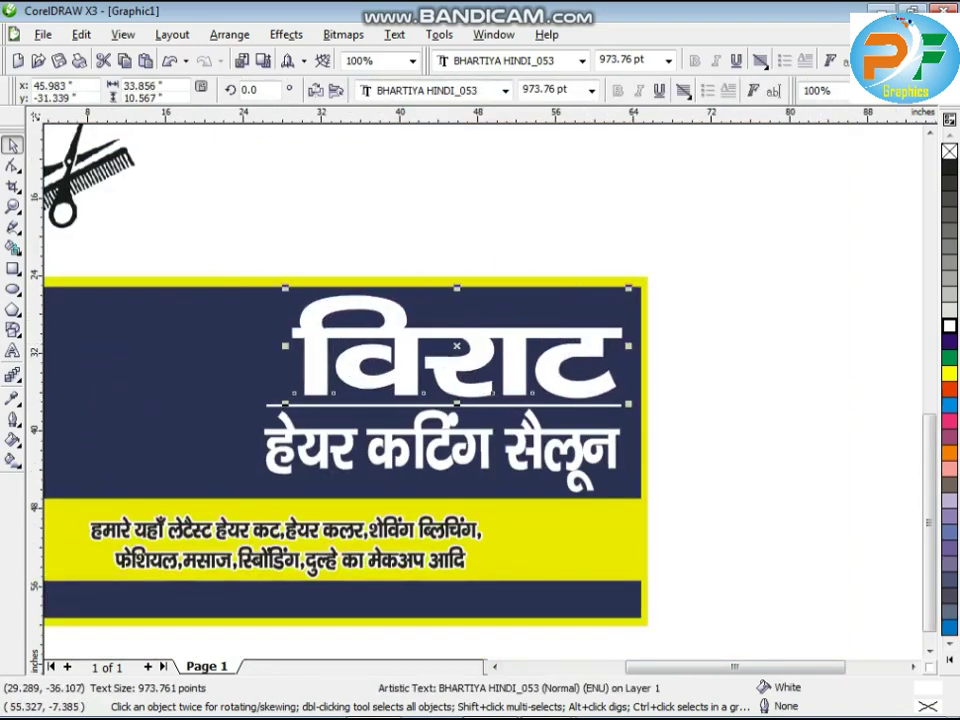
Change the large shop name's font to RAJ 08 and enlarge it to about 1057.5 pt
click(505, 91)
text(raj)
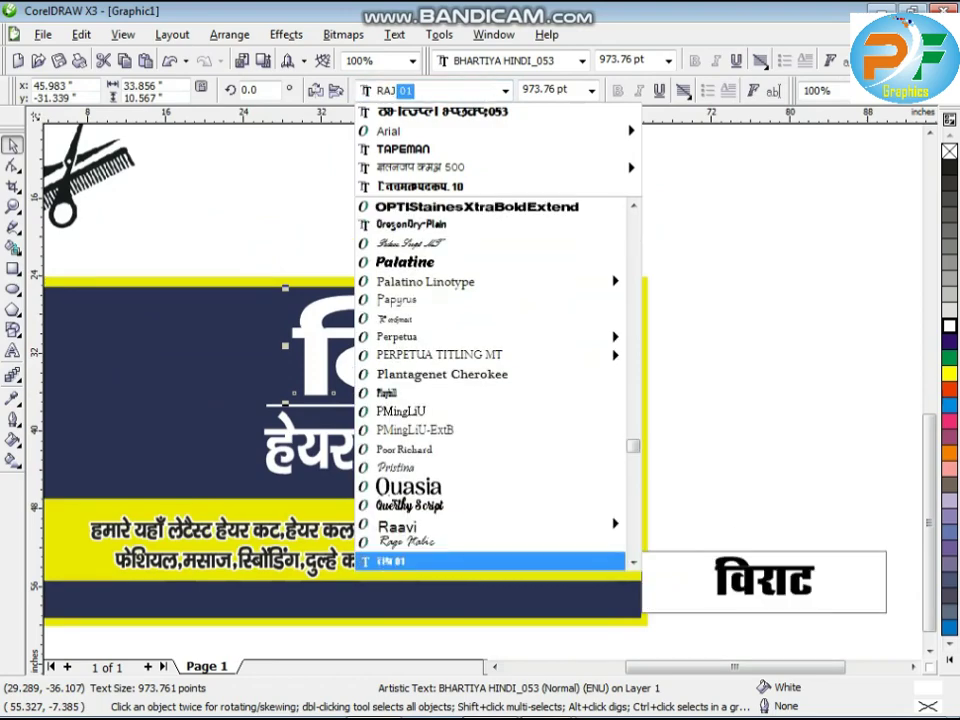
key(Down)
key(Down)
key(Down)
key(Down)
key(Down)
key(Down)
key(Down)
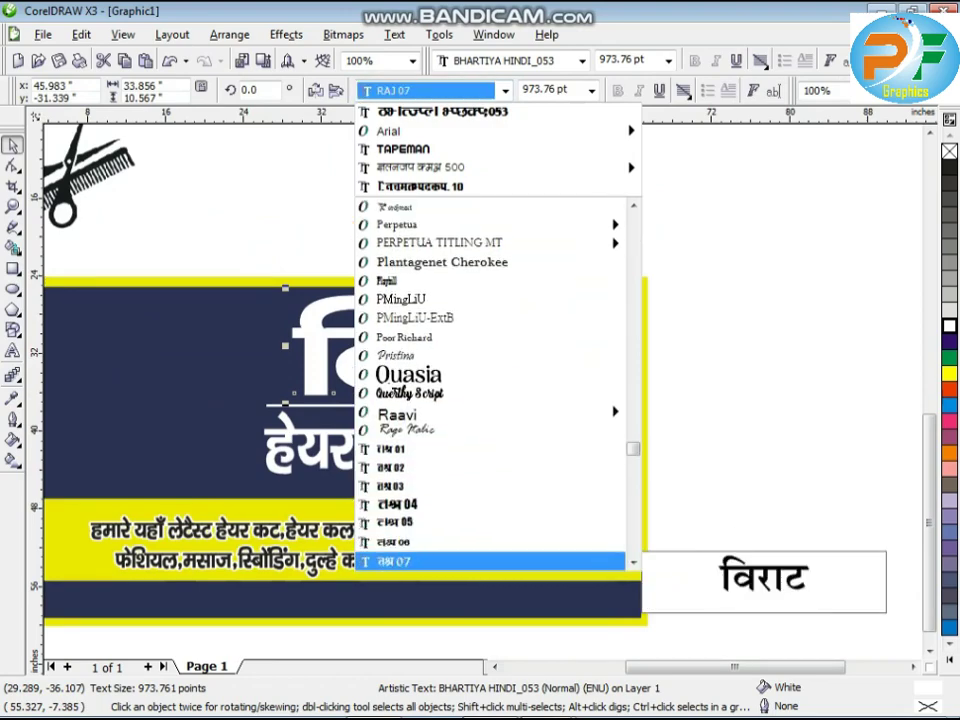
key(Return)
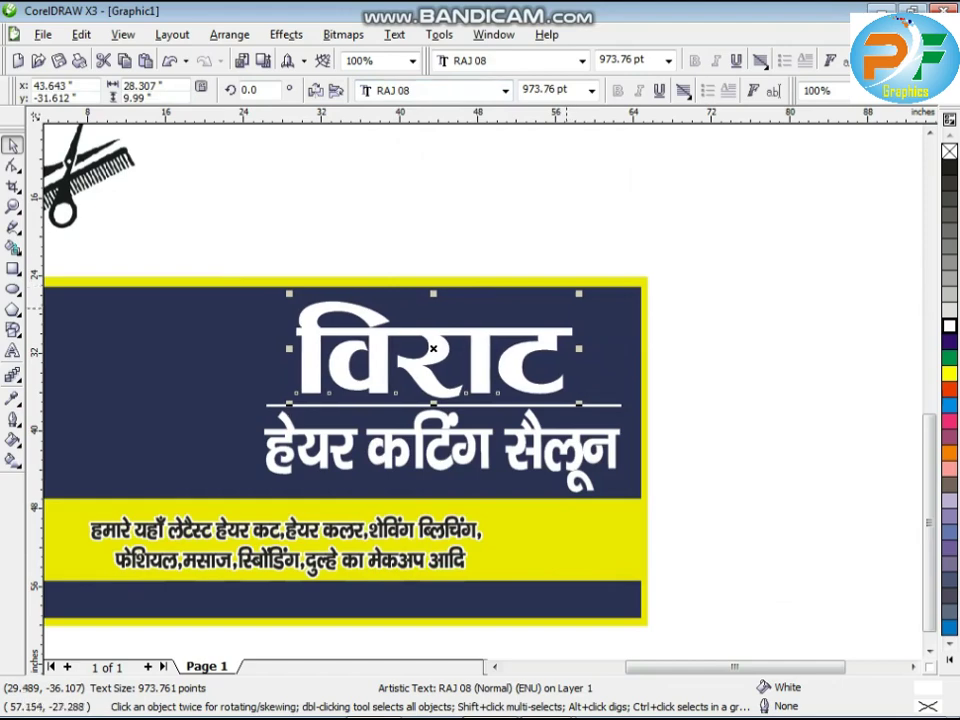
drag(578, 293, 603, 283)
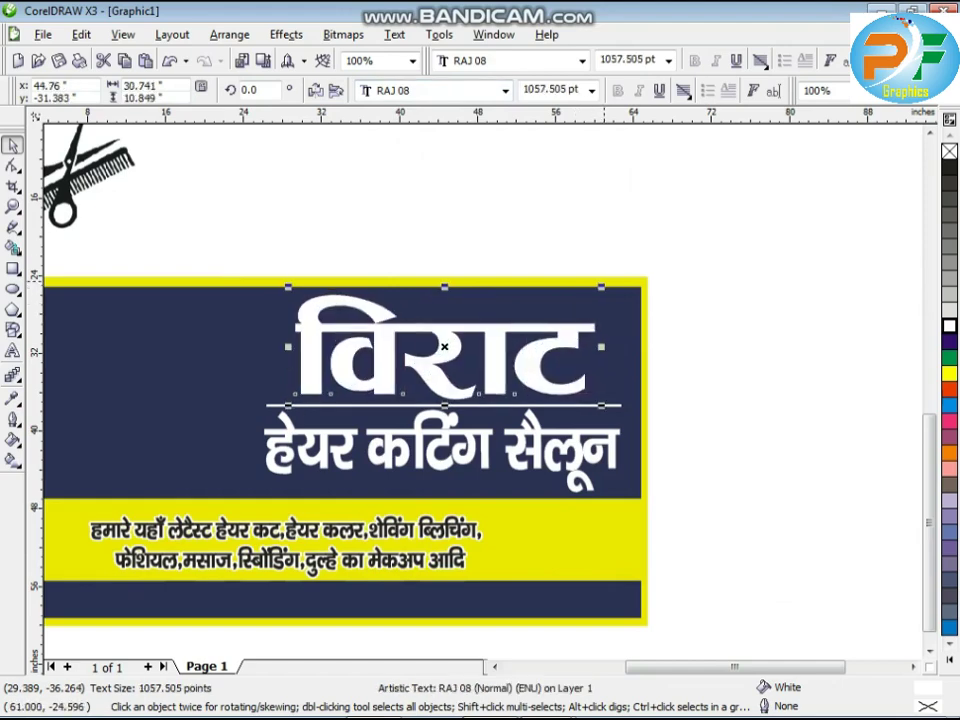
Stretch the shop name, white rule and line below together to about 44.7 in wide and 20.8 in high
scroll(236, 396, down, 2)
scroll(550, 550, up, 2)
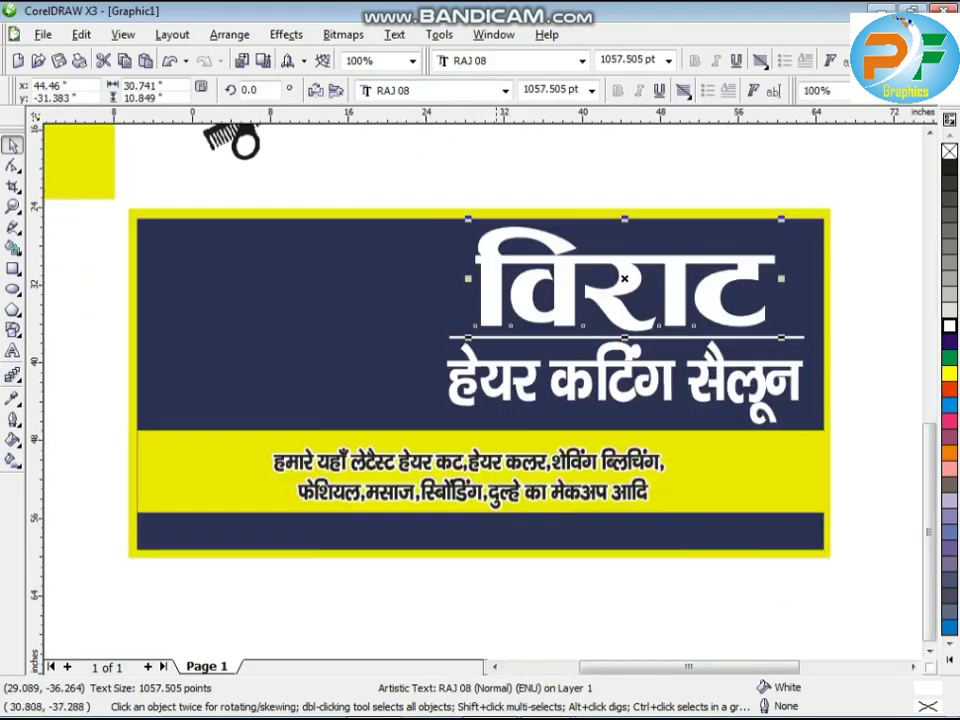
drag(420, 204, 926, 456)
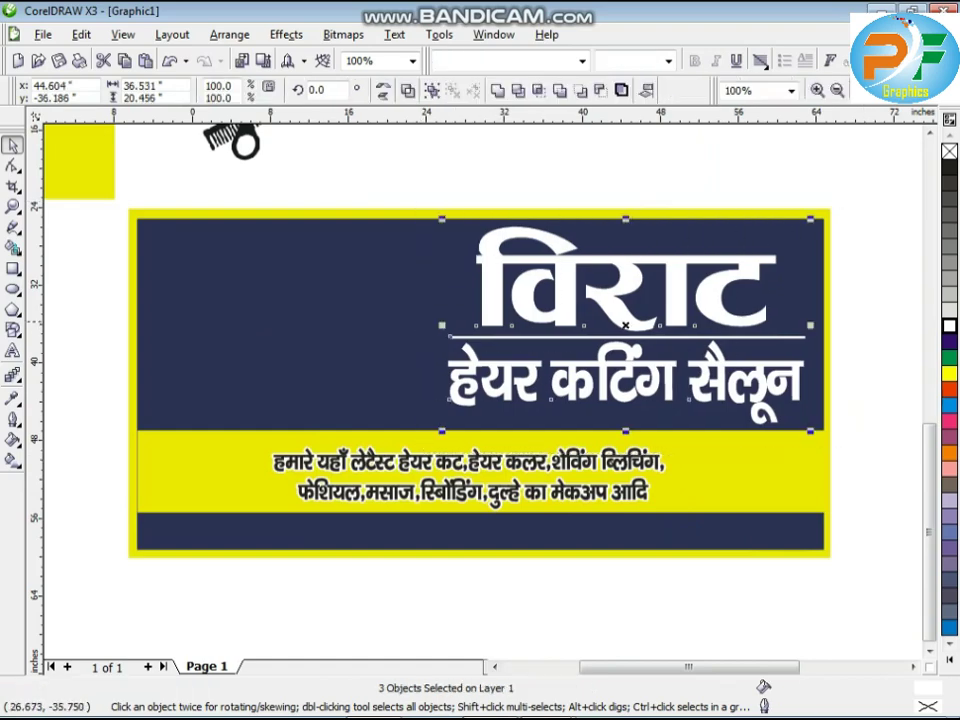
drag(441, 326, 365, 322)
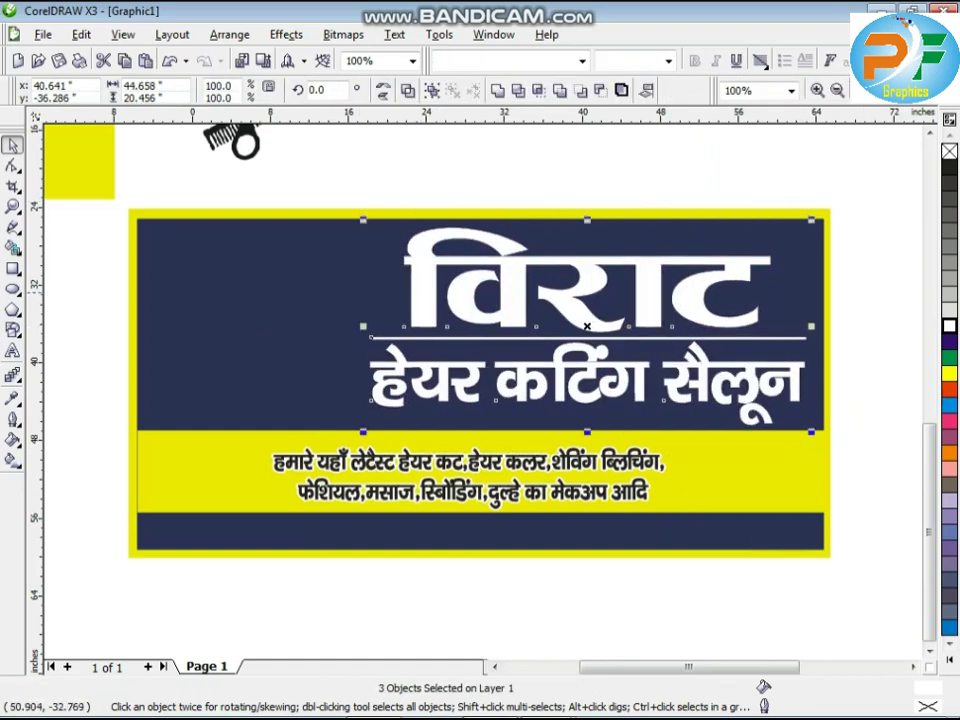
drag(587, 224, 584, 221)
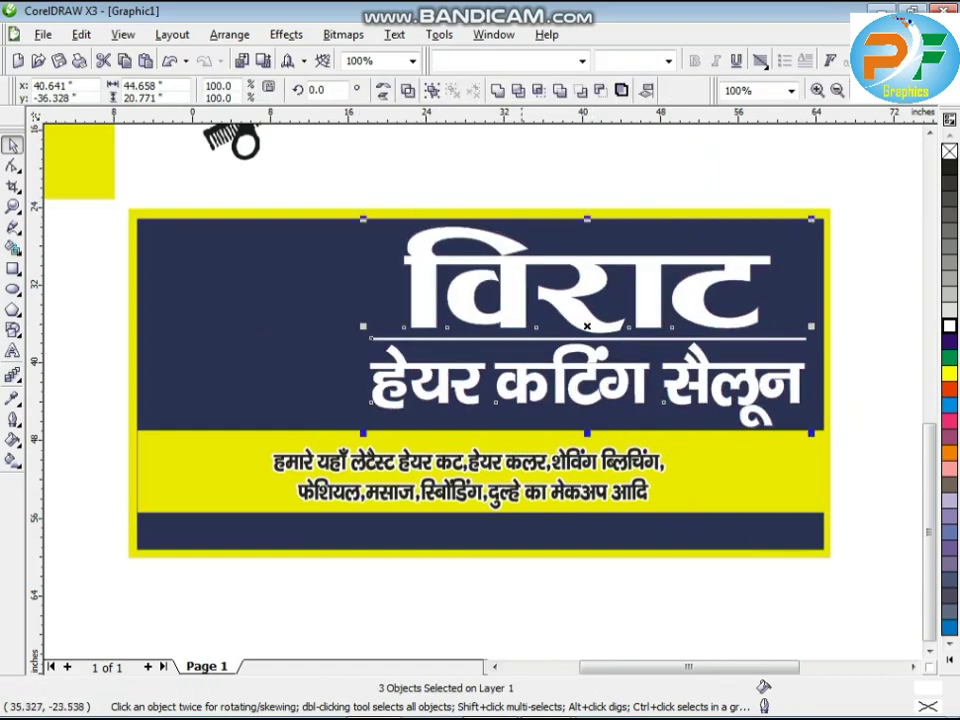
Draw a nearly circular ellipse about 16 × 17 in on the empty left part of the banner's upper navy area
click(283, 303)
scroll(271, 331, up, 1)
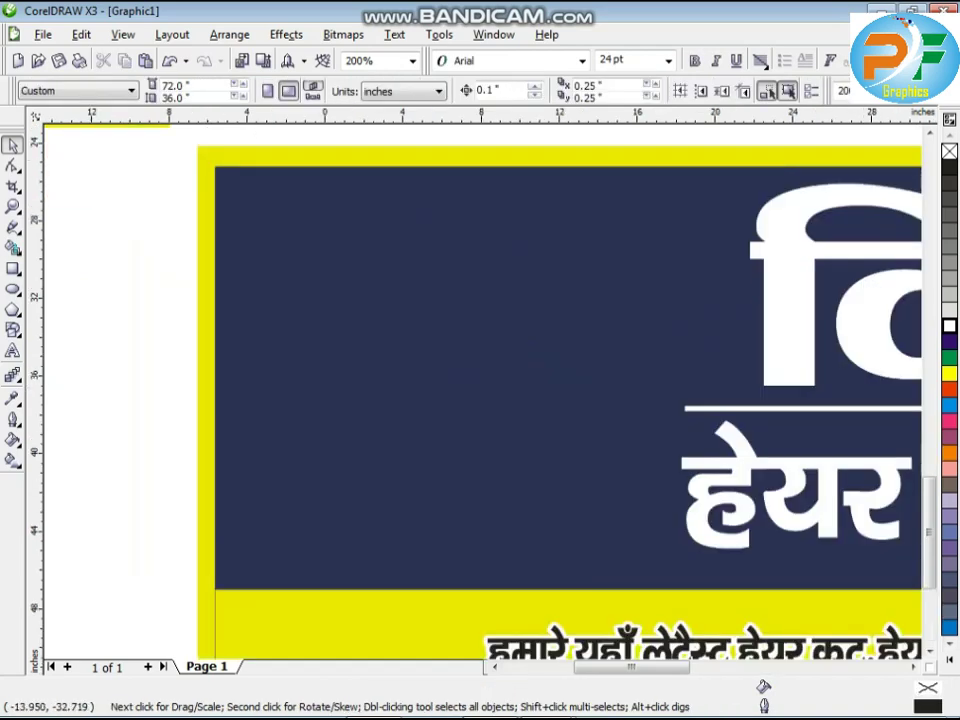
click(13, 289)
mouse_move(252, 192)
mouse_down()
mouse_move(230, 220)
mouse_move(528, 503)
mouse_move(541, 500)
mouse_up()
key(Delete)
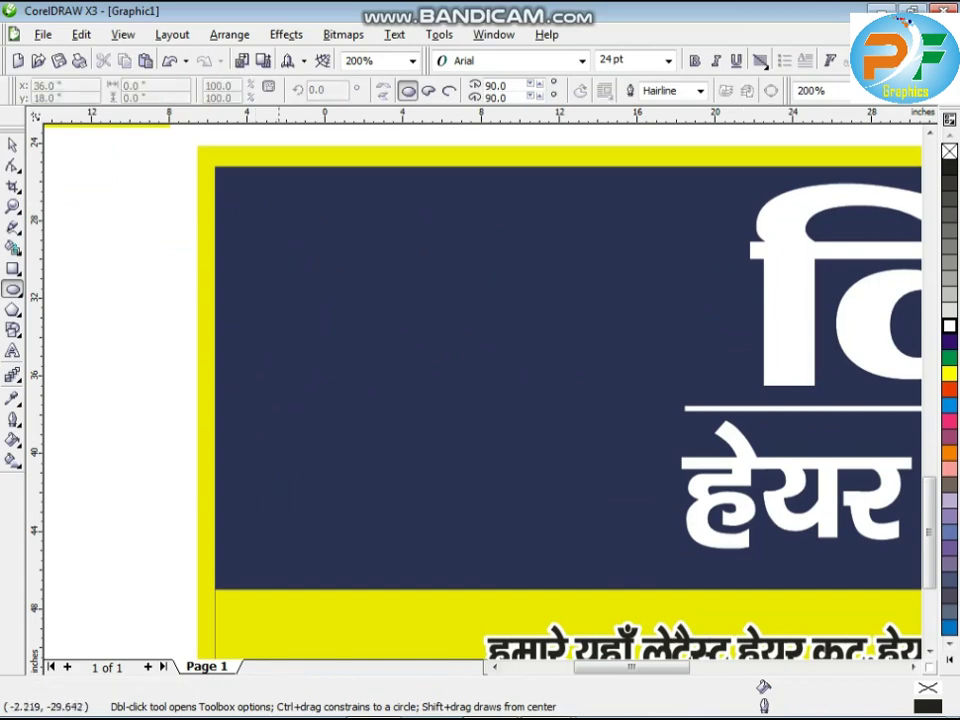
mouse_move(241, 221)
mouse_down()
mouse_move(367, 389)
mouse_move(564, 561)
mouse_up()
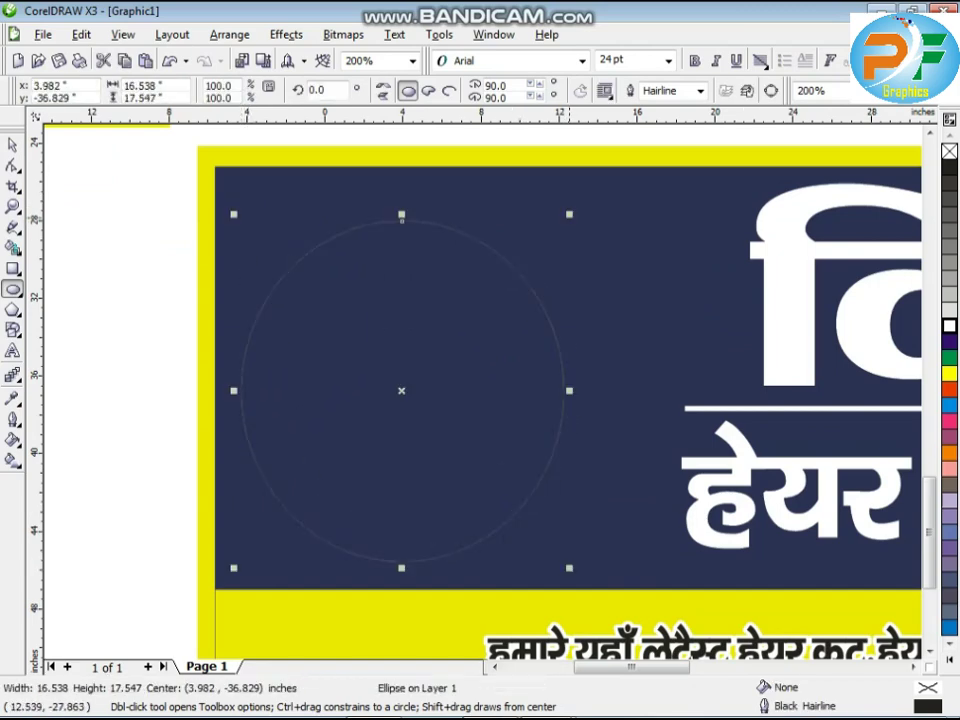
drag(568, 215, 563, 220)
Fill the ellipse with the sampled banner yellow (C:5 M:5 Y:94 K:0)
click(12, 398)
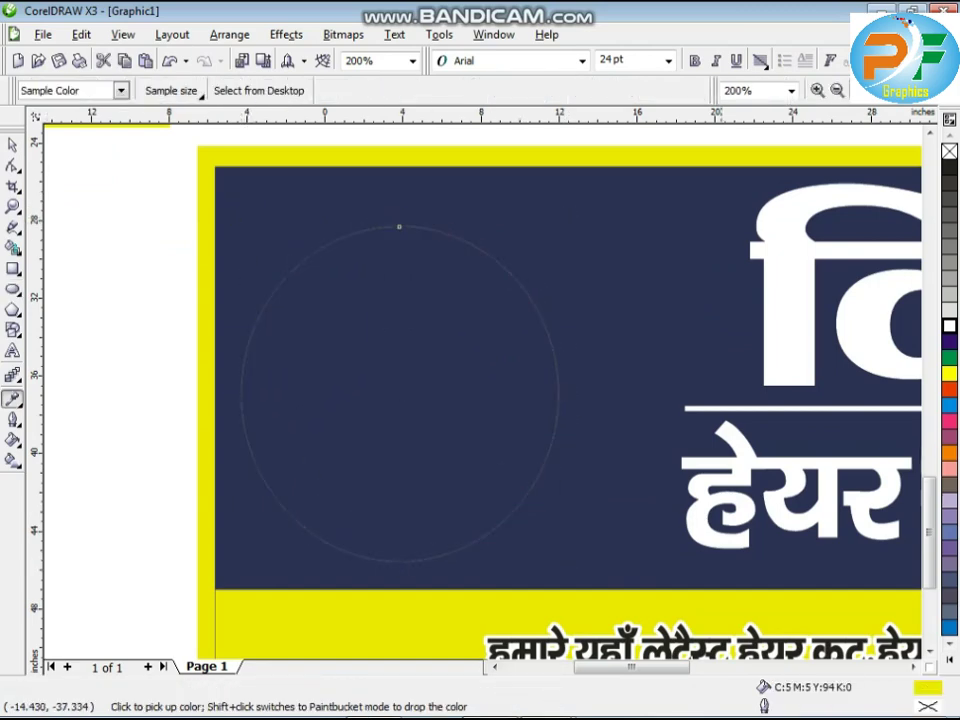
shift+click(401, 380)
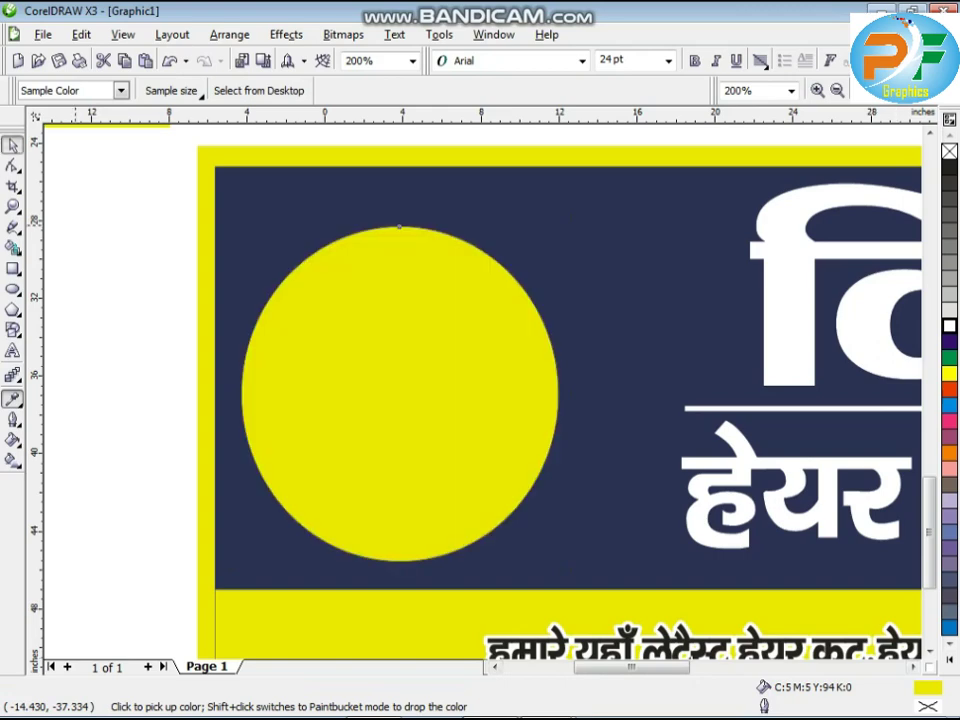
click(12, 145)
click(115, 278)
Move the proprietor text into the navy area's upper-left corner, reduce it to about 187 pt and narrow it to about 6.3 in
scroll(499, 428, down, 2)
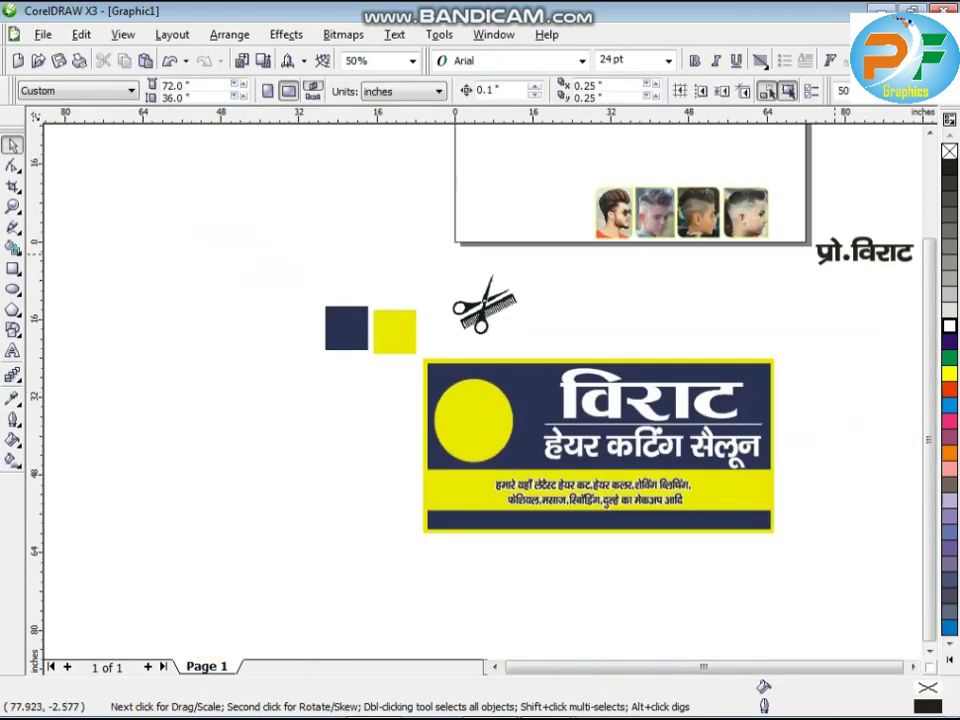
drag(834, 254, 452, 367)
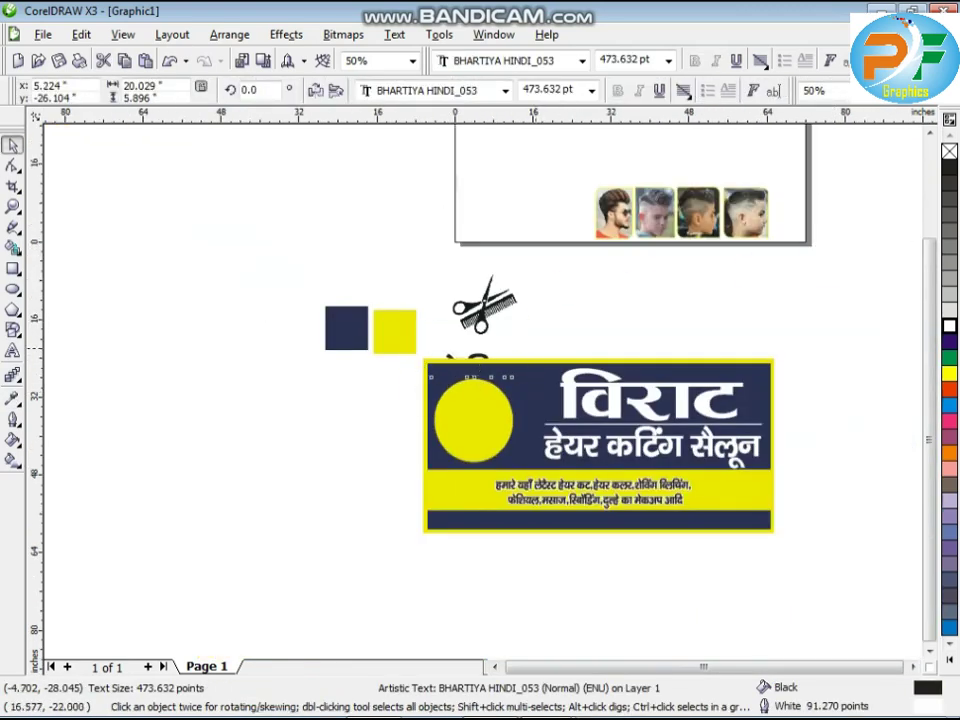
scroll(467, 376, up, 2)
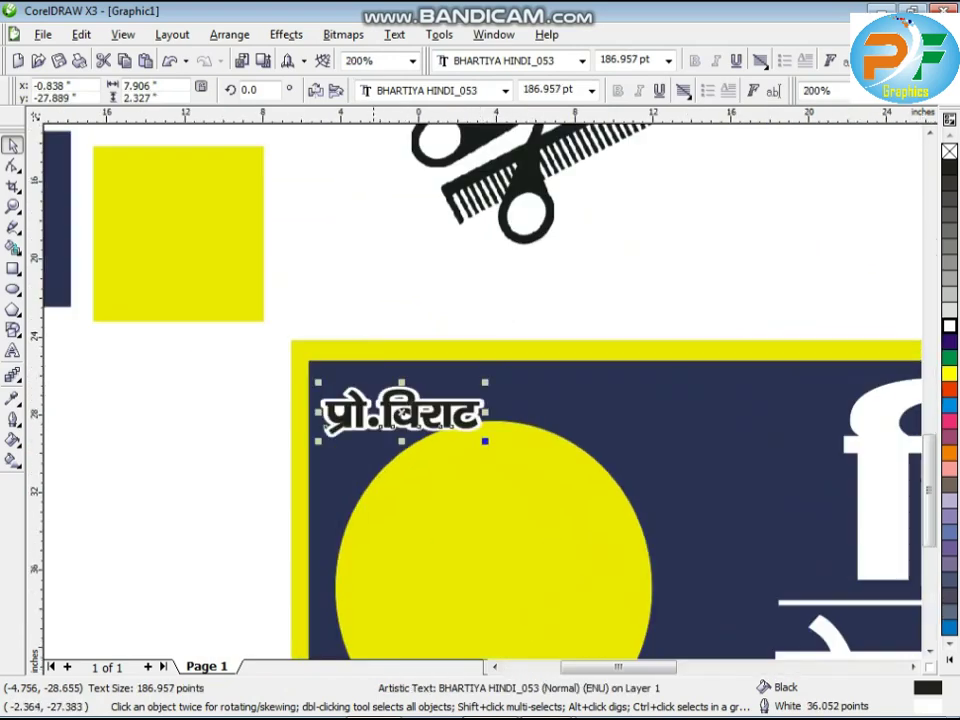
drag(372, 402, 395, 381)
drag(487, 390, 451, 390)
Restyle the small proprietor text as white without an outline
click(948, 326)
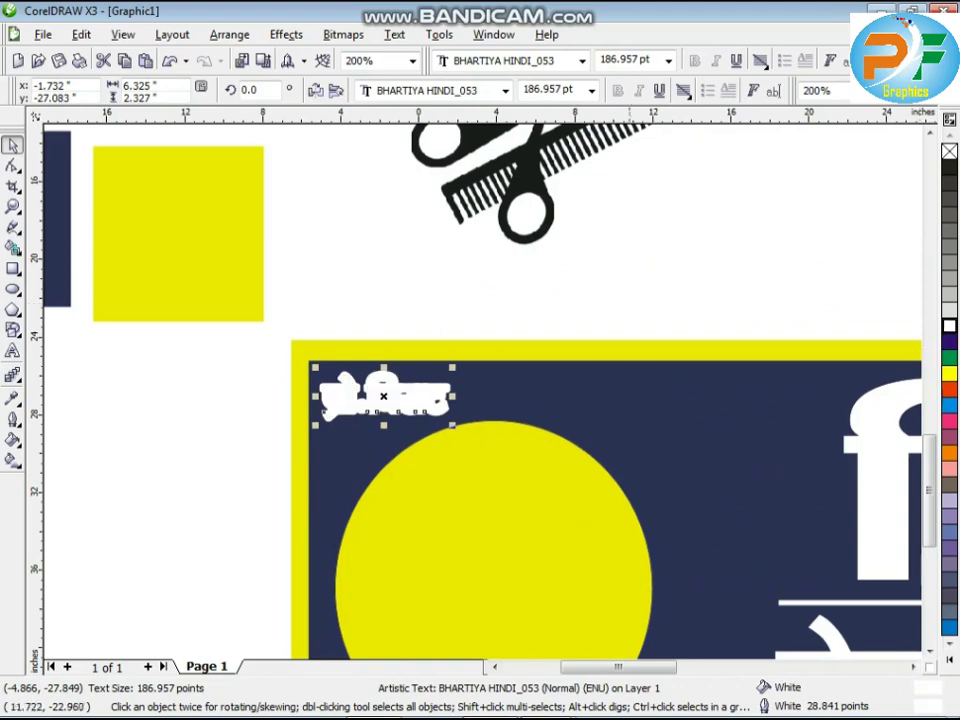
click(13, 421)
click(94, 429)
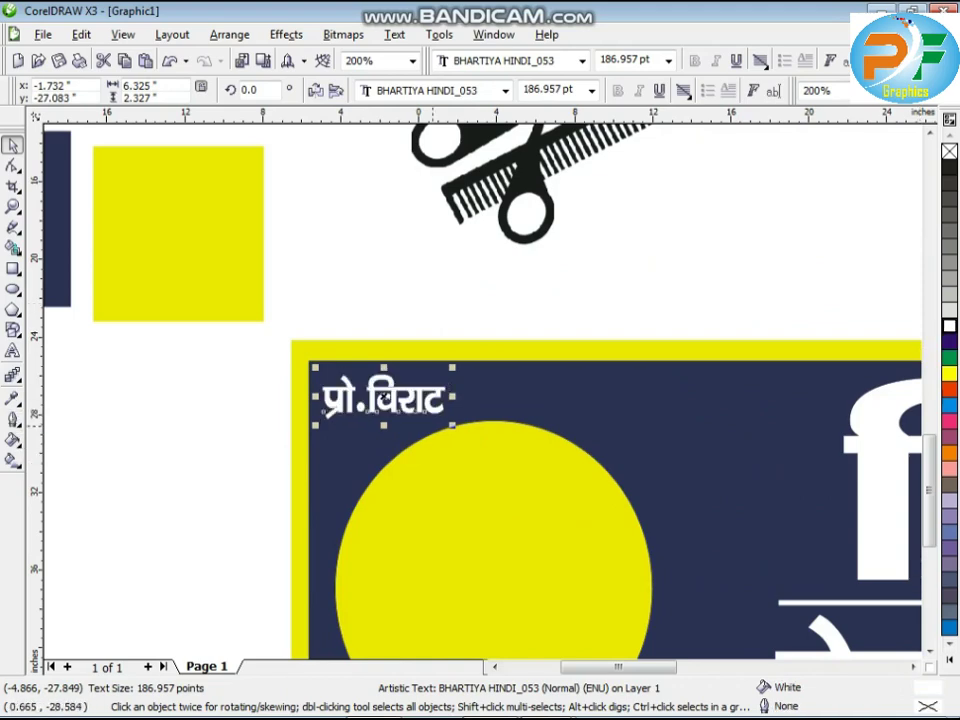
Place the white proprietor text in the navy area's upper-right corner and replace its wording there with "मो."
scroll(441, 413, down, 2)
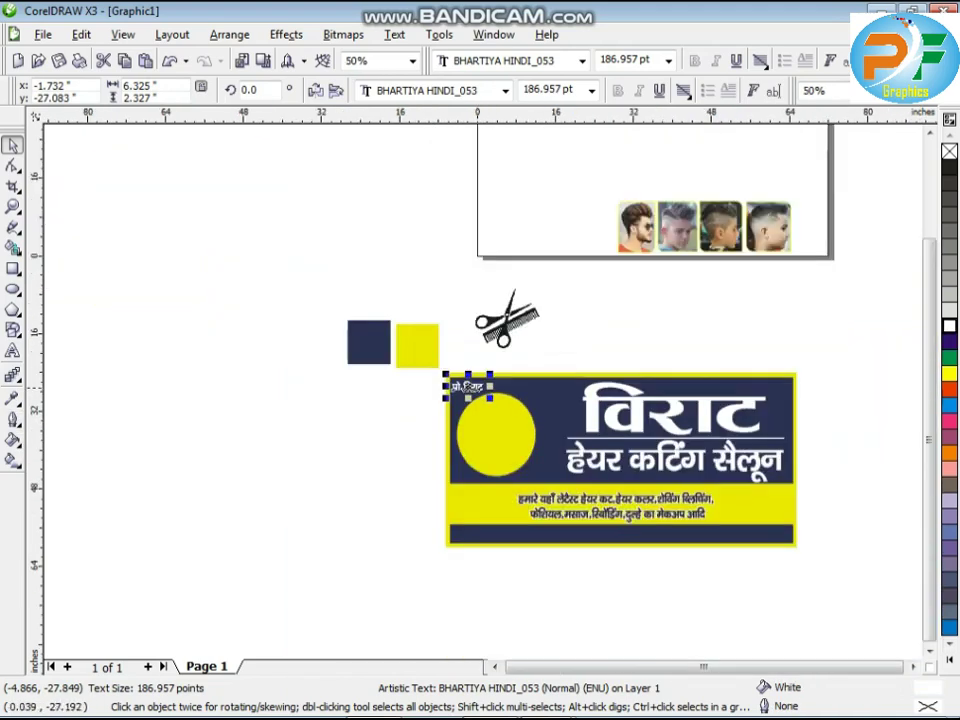
drag(467, 388, 760, 386)
scroll(760, 386, up, 2)
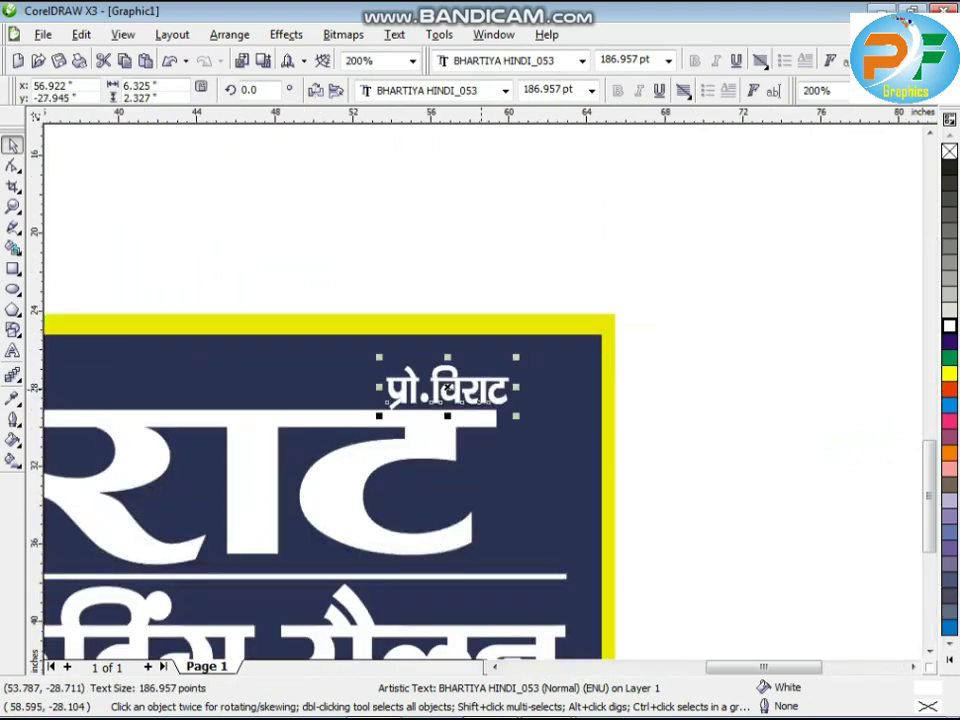
key(F8)
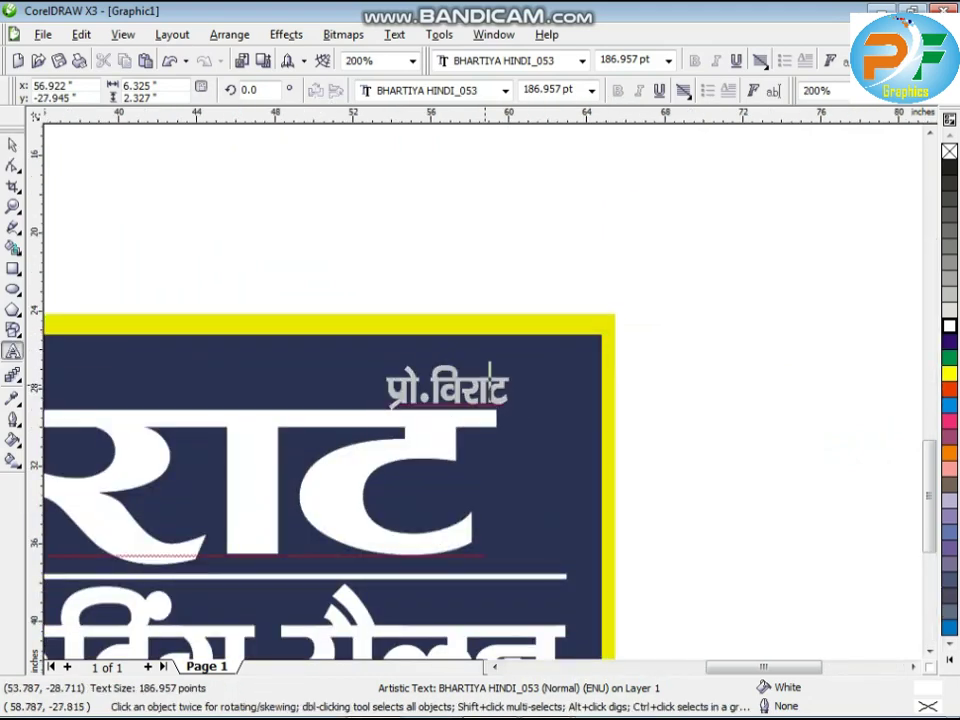
key(ctrl+a)
text(मो)
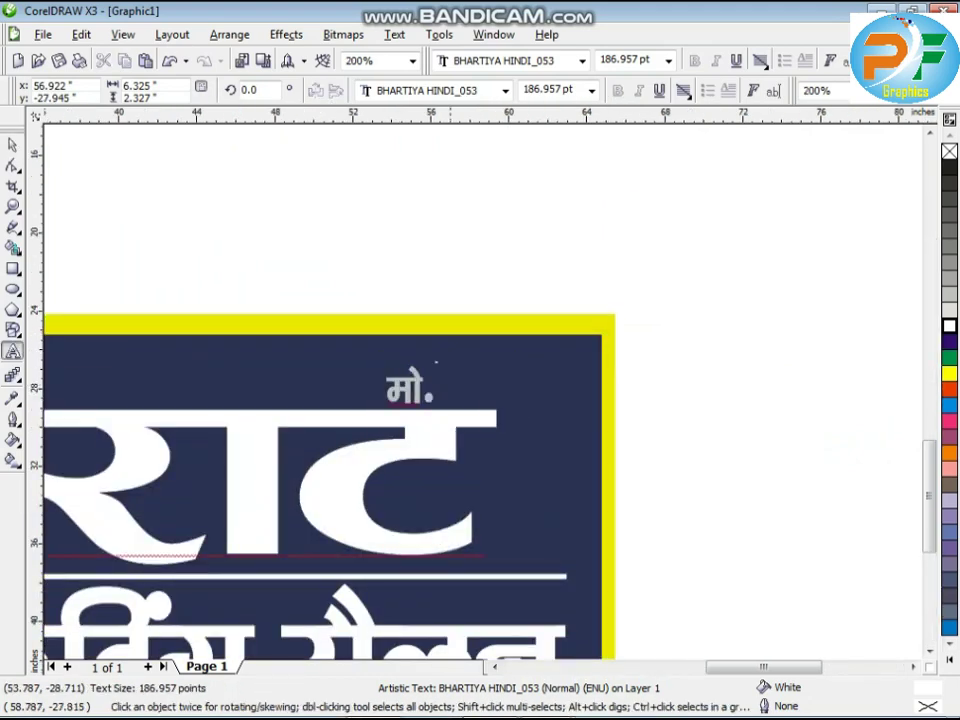
Nudge the "मो." label up and to the left above the shop name and colour it yellow
click(12, 145)
key(Up)
key(Up)
key(Up)
key(Up)
key(Up)
key(Left)
key(Left)
key(Left)
key(Left)
key(Left)
key(Left)
key(Left)
key(Left)
key(Left)
key(Left)
key(Left)
key(Left)
click(949, 374)
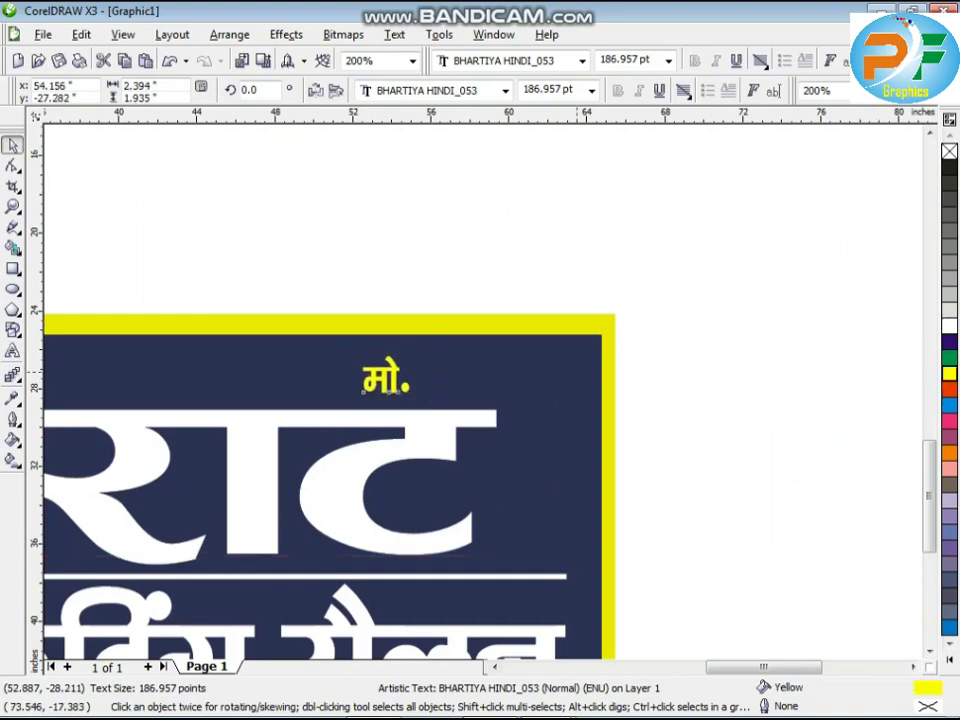
Add the mobile number after the "मो." label and nudge the text slightly up and to the right
double_click(398, 378)
text(321456)
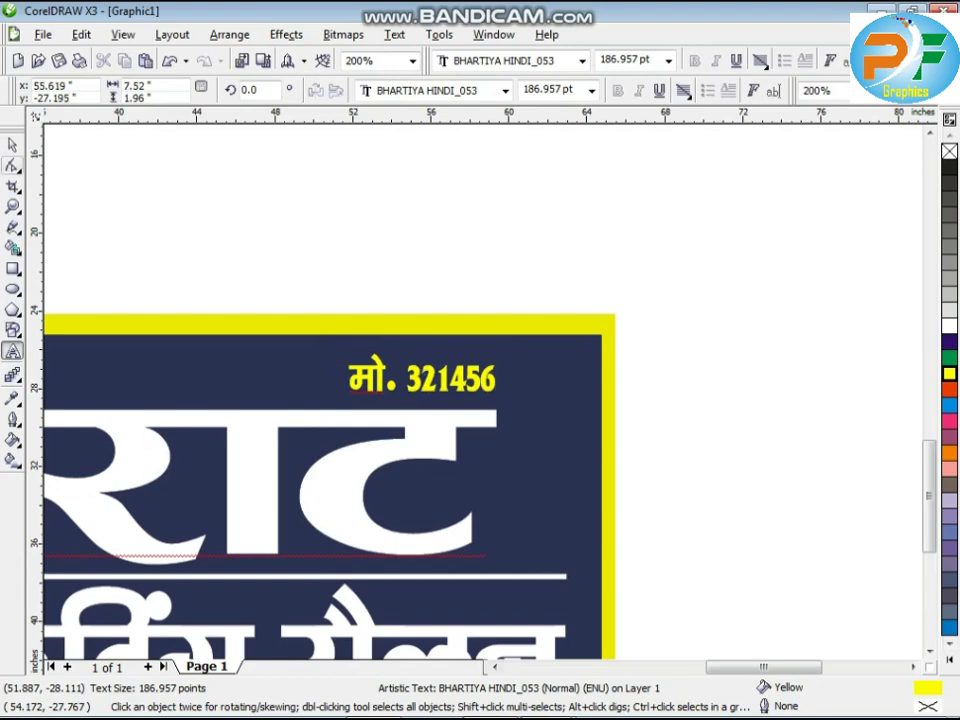
click(12, 145)
key(Up)
key(Up)
key(Right)
key(Right)
key(Right)
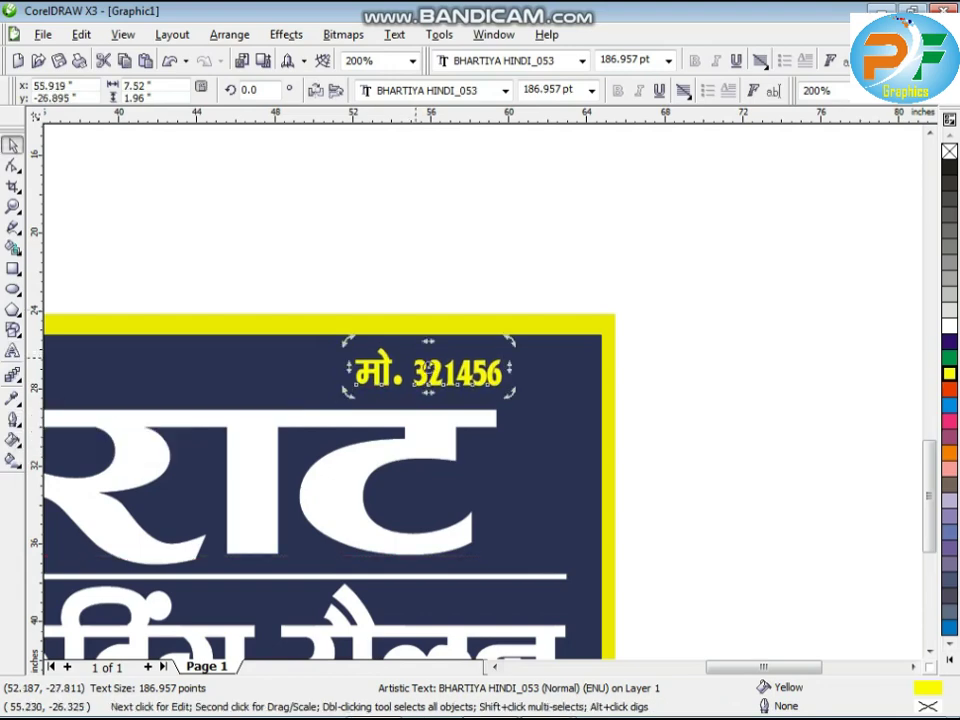
Replace the digits after the "मो." label with the full mobile number and nudge the text to the right
double_click(424, 373)
text(123456789)
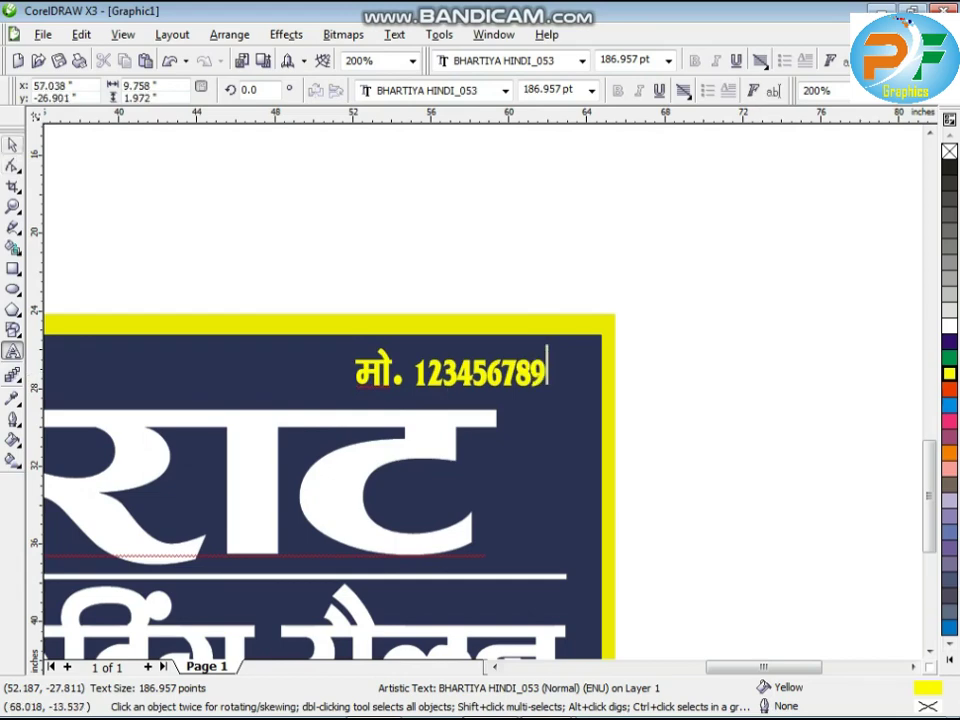
click(12, 145)
key(Right)
key(Right)
key(Right)
key(Right)
key(Right)
key(Right)
key(Right)
key(Right)
key(Right)
key(Right)
key(Right)
key(Right)
key(Right)
key(Right)
key(Right)
click(289, 248)
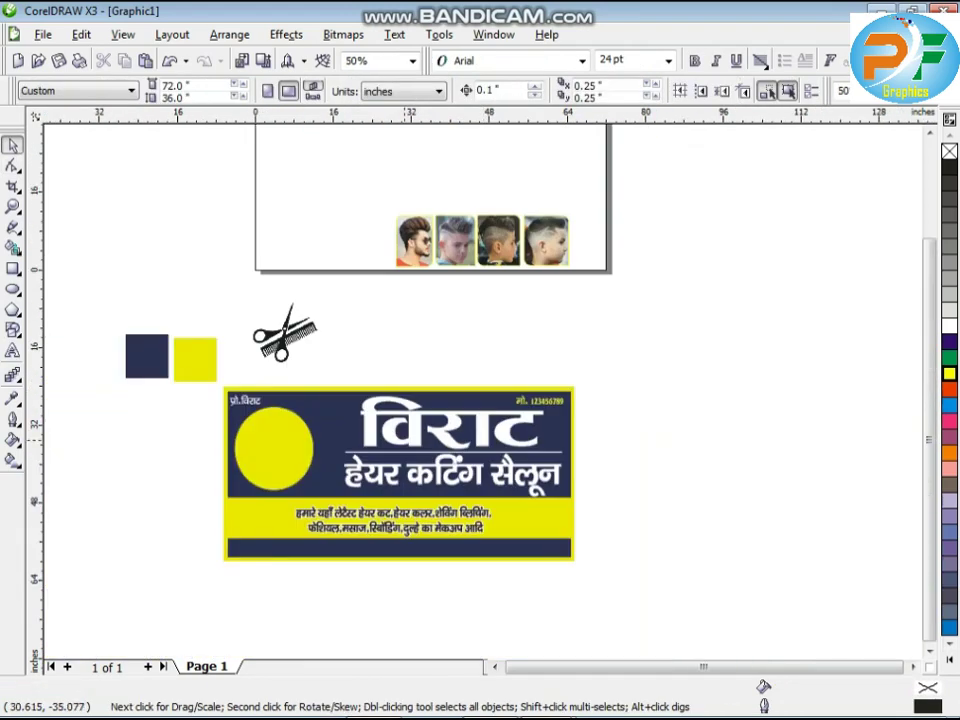
Move the scissors graphic to just above the banner and trace the bitmap into vector shapes
scroll(404, 441, up, 1)
drag(332, 253, 812, 516)
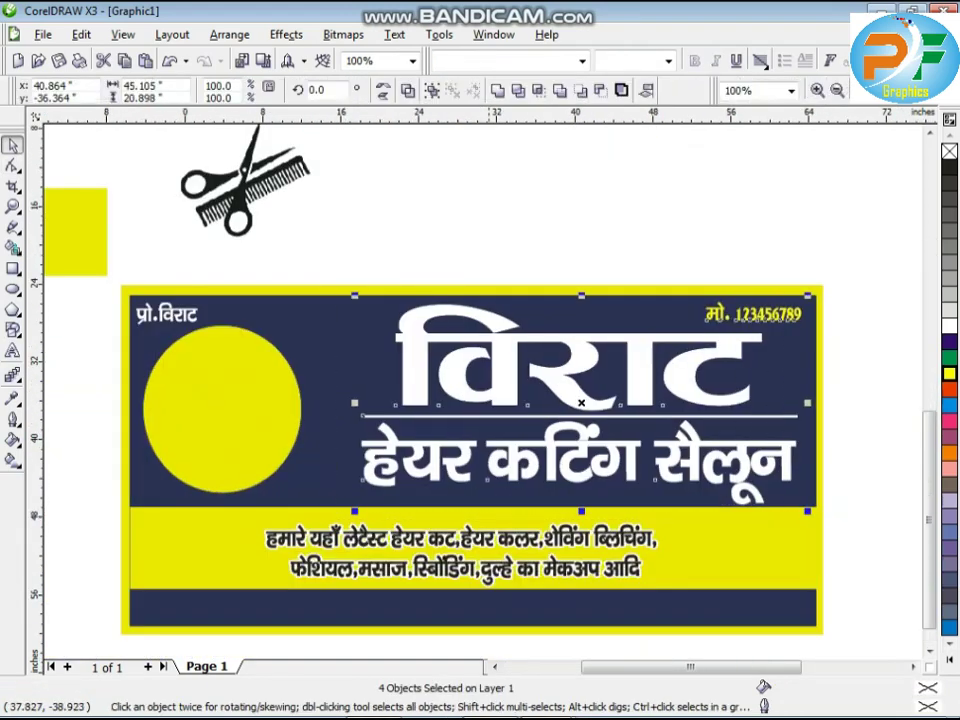
drag(250, 185, 310, 211)
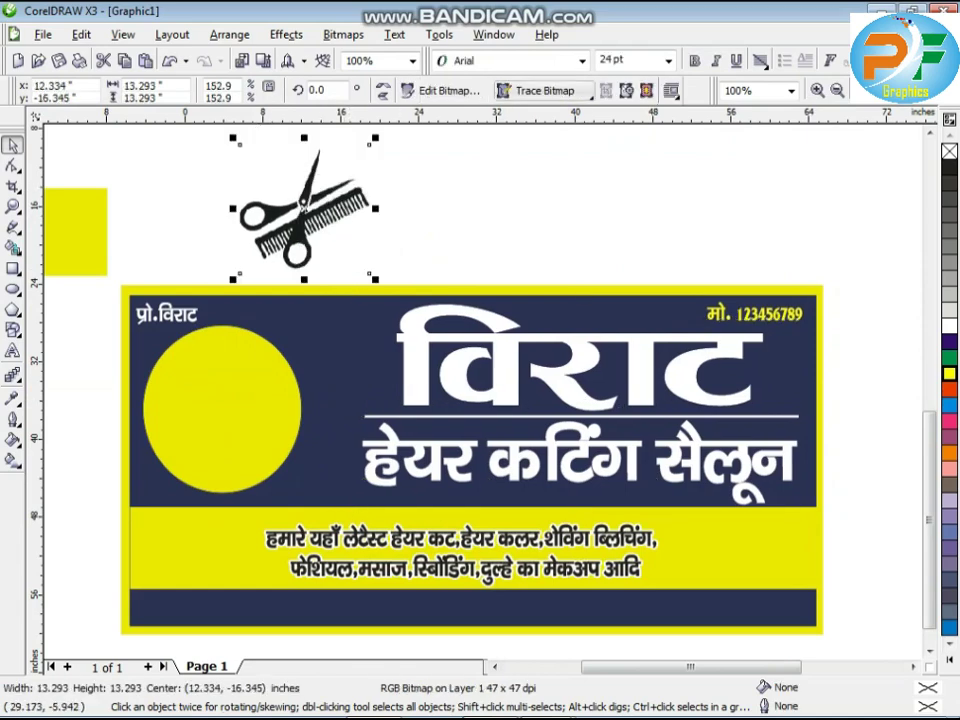
click(546, 91)
click(546, 113)
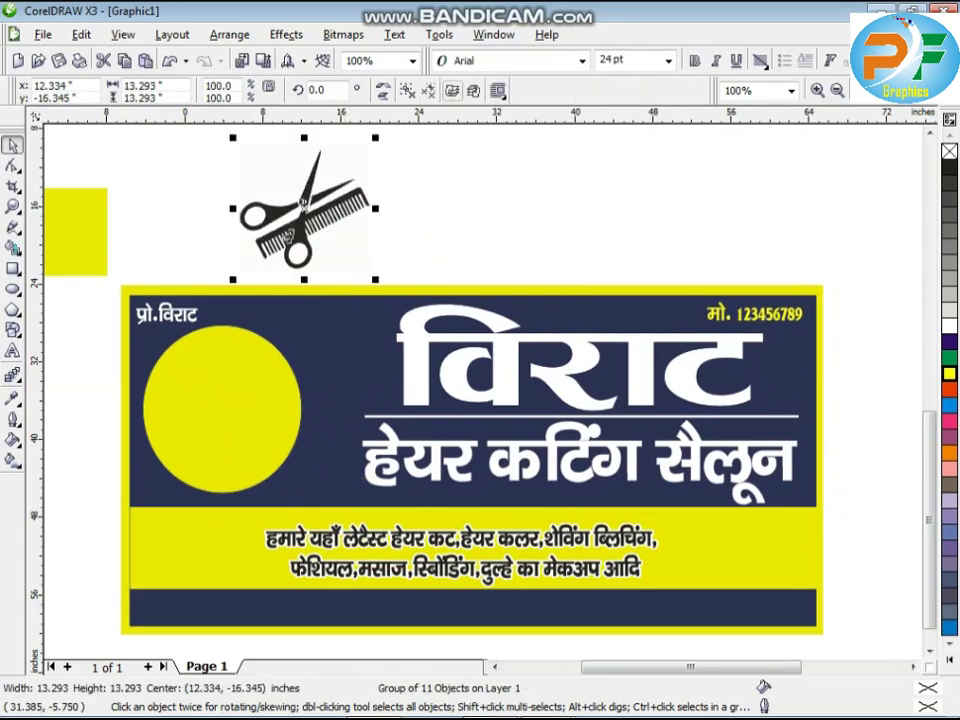
Ungroup the traced scissors and delete the background shapes and the white pieces inside the finger loops
click(429, 91)
click(438, 140)
click(355, 154)
key(Delete)
click(355, 155)
key(Delete)
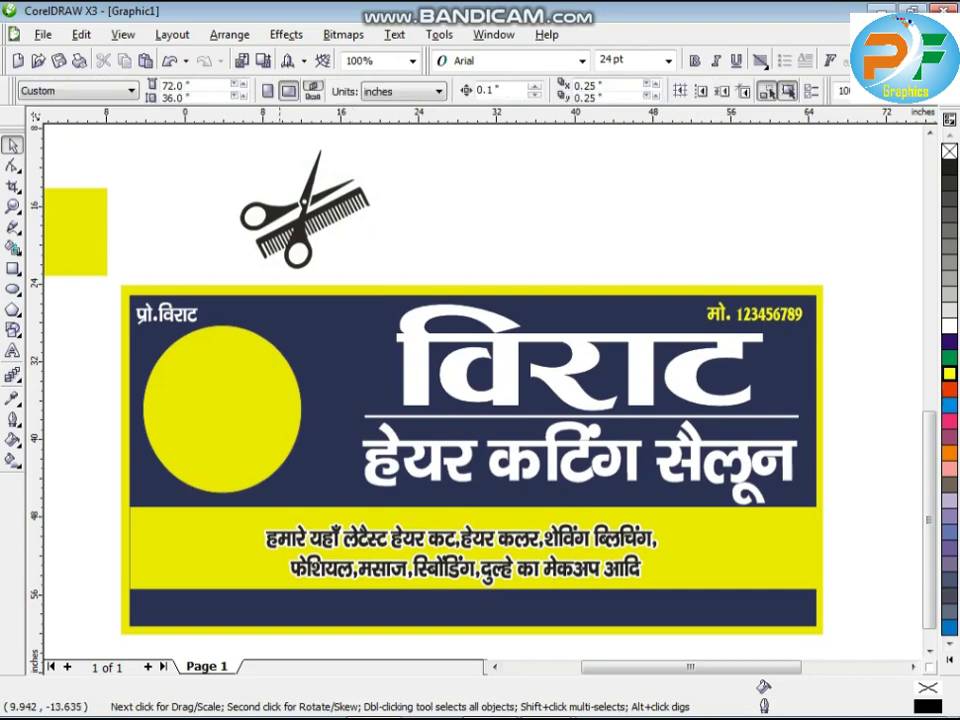
click(259, 214)
key(Delete)
click(299, 253)
key(Delete)
drag(281, 169, 312, 214)
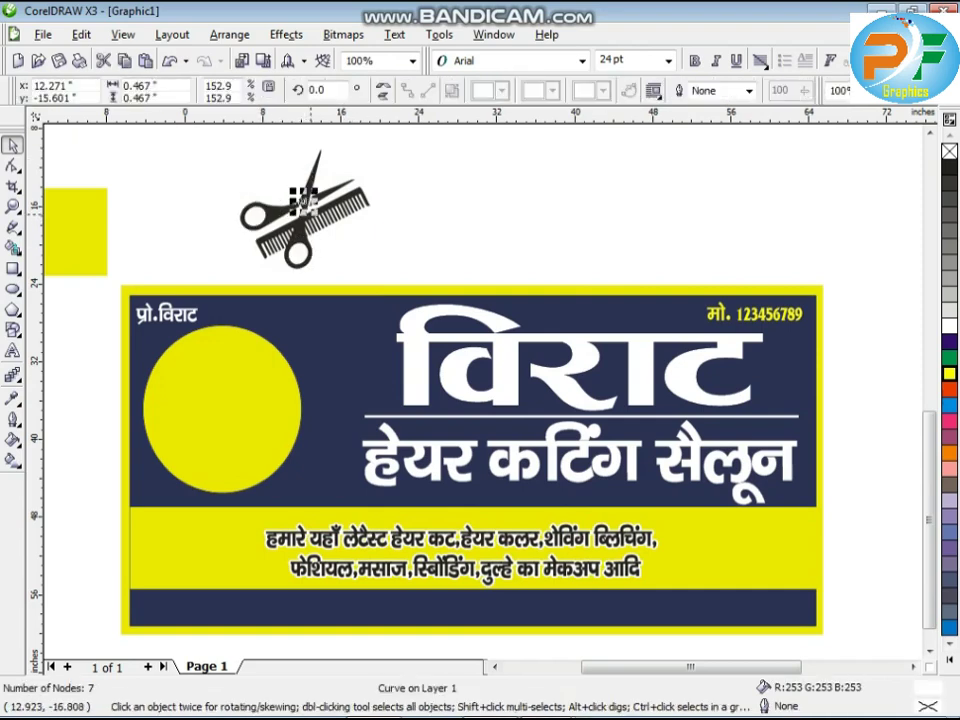
key(Escape)
Group the scissors pieces and place them in white beside the yellow circle, scaled down to 87%
drag(206, 137, 422, 284)
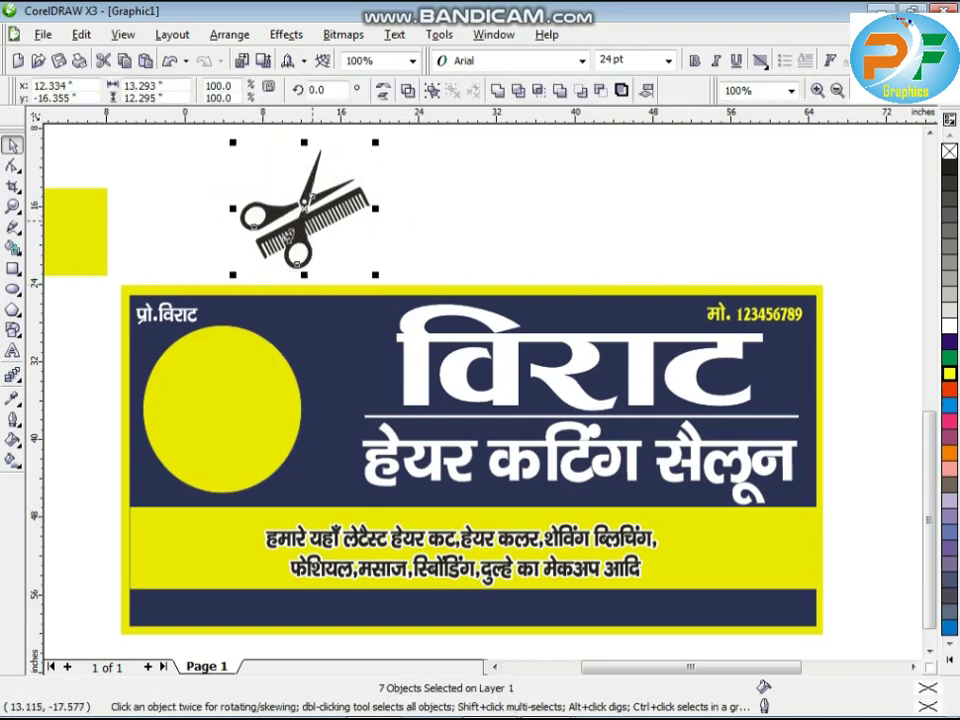
key(ctrl+g)
mouse_move(288, 236)
mouse_down()
mouse_move(354, 441)
mouse_move(341, 461)
mouse_up()
drag(427, 367, 410, 383)
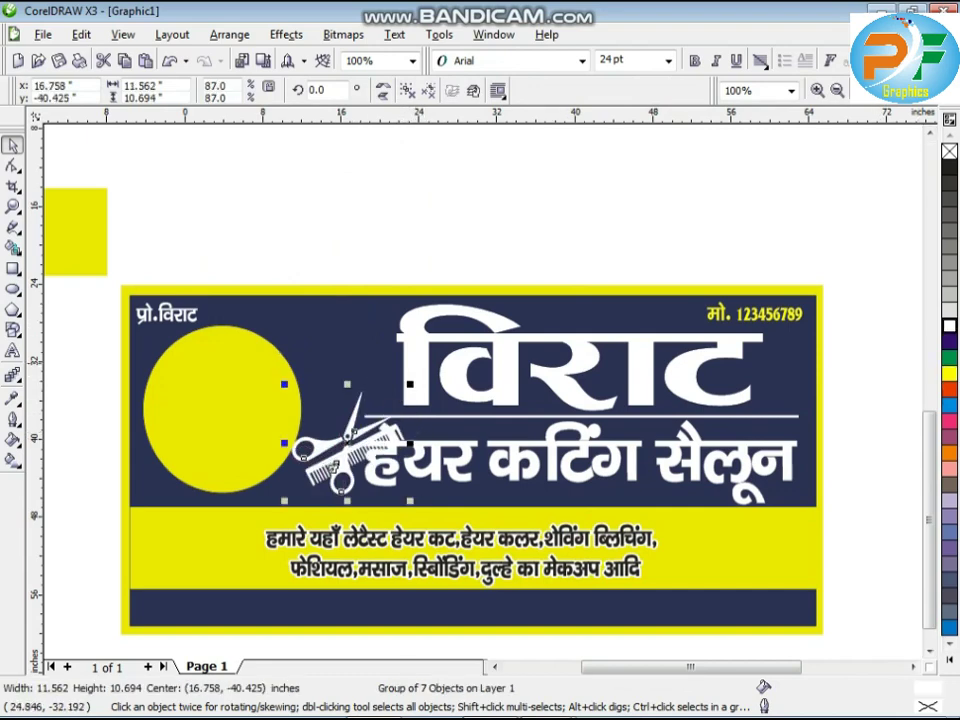
Narrow the "हेयर कटिंग सैलून" subtitle and its dividing line from the left, and shift the subtitle right to clear the scissors
drag(859, 379, 352, 508)
drag(358, 457, 401, 465)
click(833, 439)
click(769, 462)
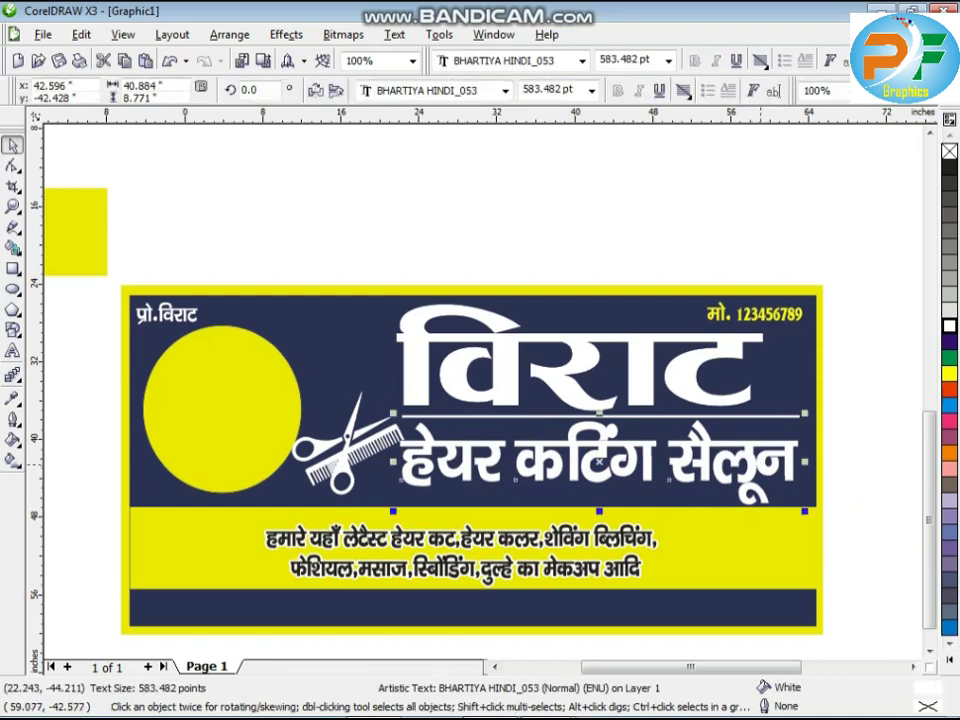
Narrow the scissors graphic to about 10.68 in wide so it clears the subtitle
click(340, 466)
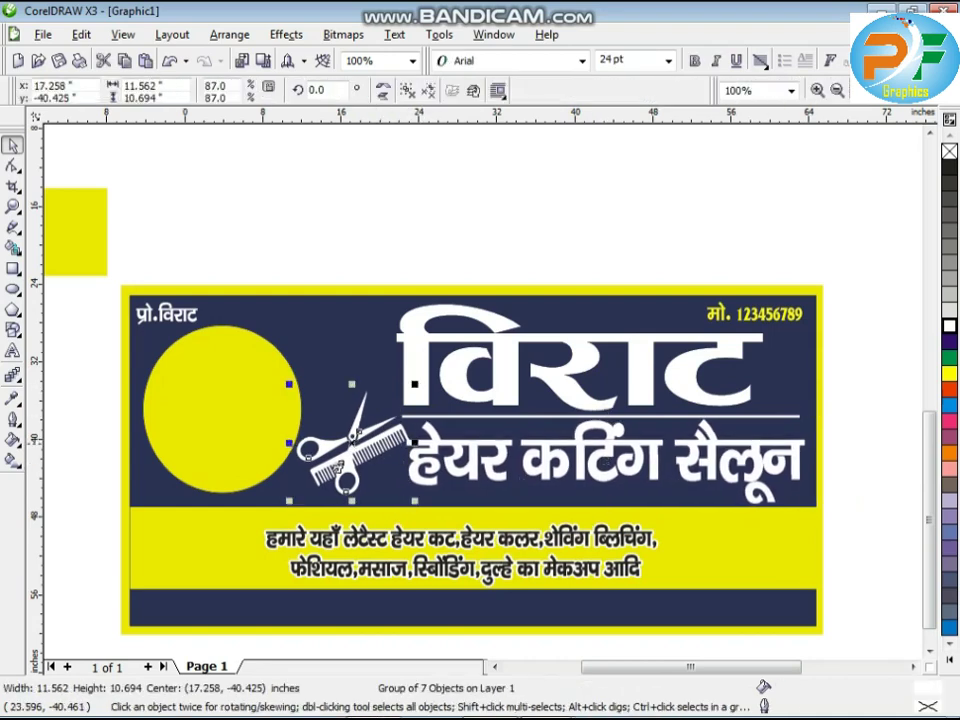
drag(415, 442, 404, 443)
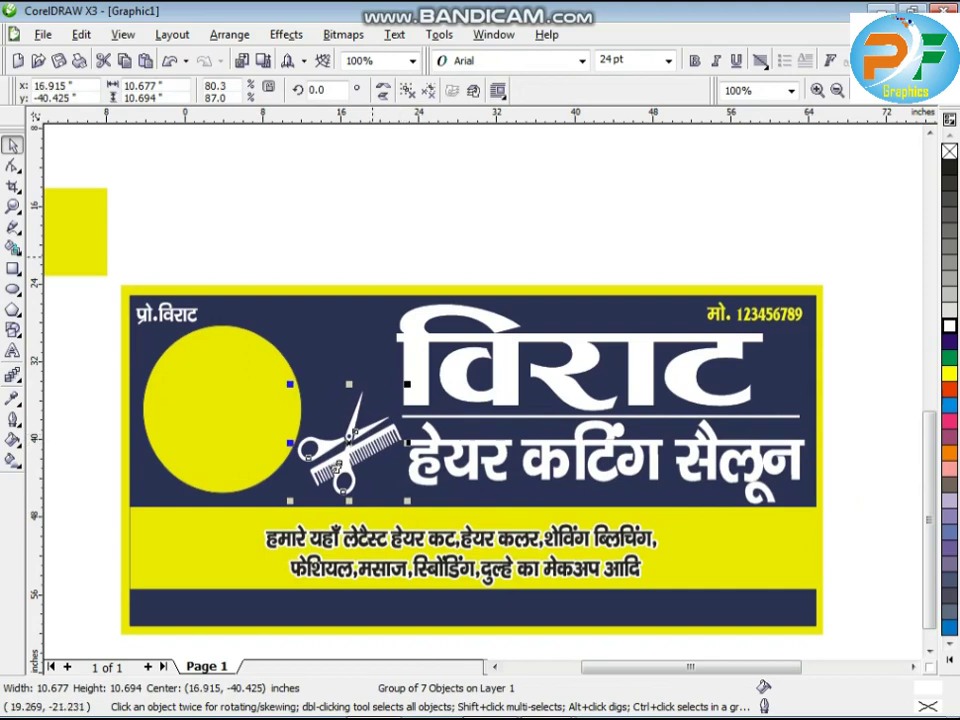
click(373, 256)
Try to move the scissors graphic up beside the shop name, and undo the move
click(405, 437)
drag(373, 442, 367, 353)
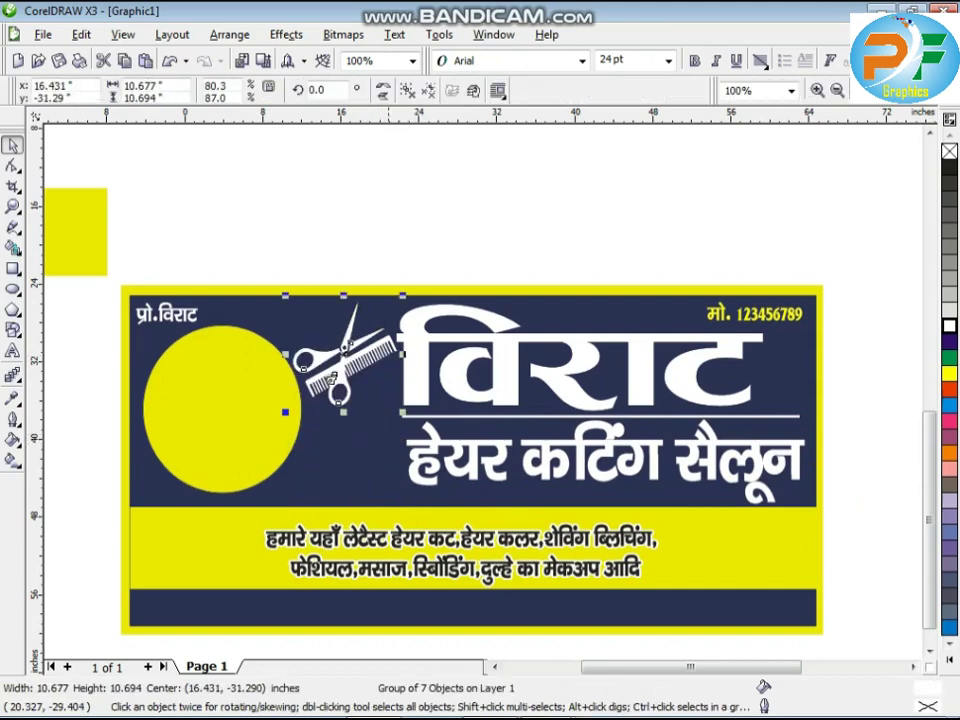
click(470, 251)
key(ctrl+z)
key(ctrl+z)
key(ctrl+z)
Nudge the subtitle slightly up and to the left, and the shop name slightly to the left
click(760, 450)
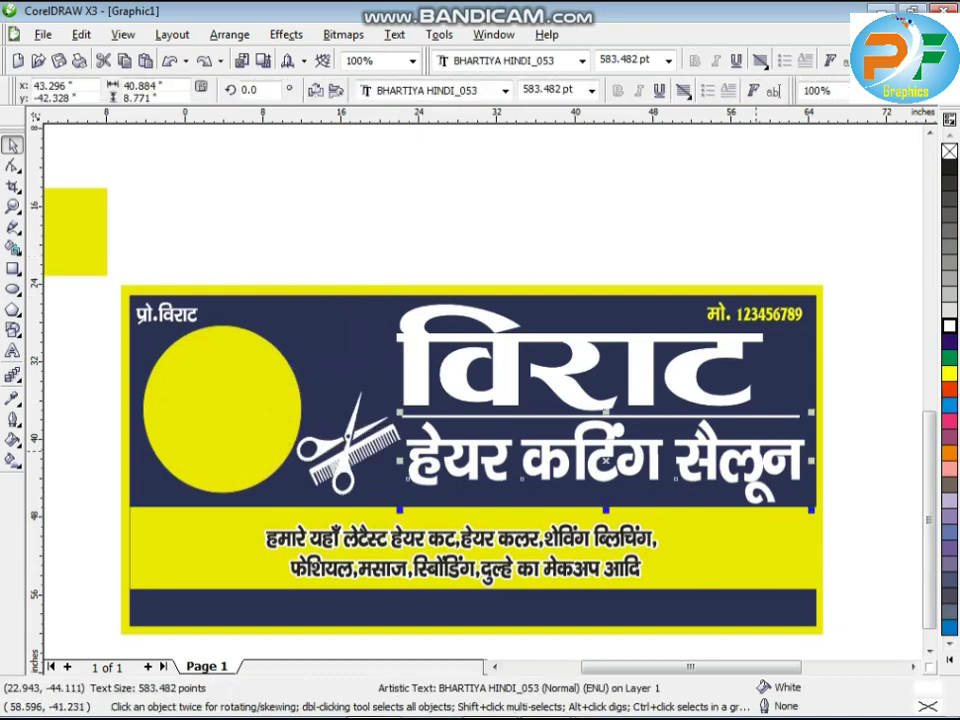
key(Up)
key(Left)
click(872, 395)
drag(929, 430, 929, 437)
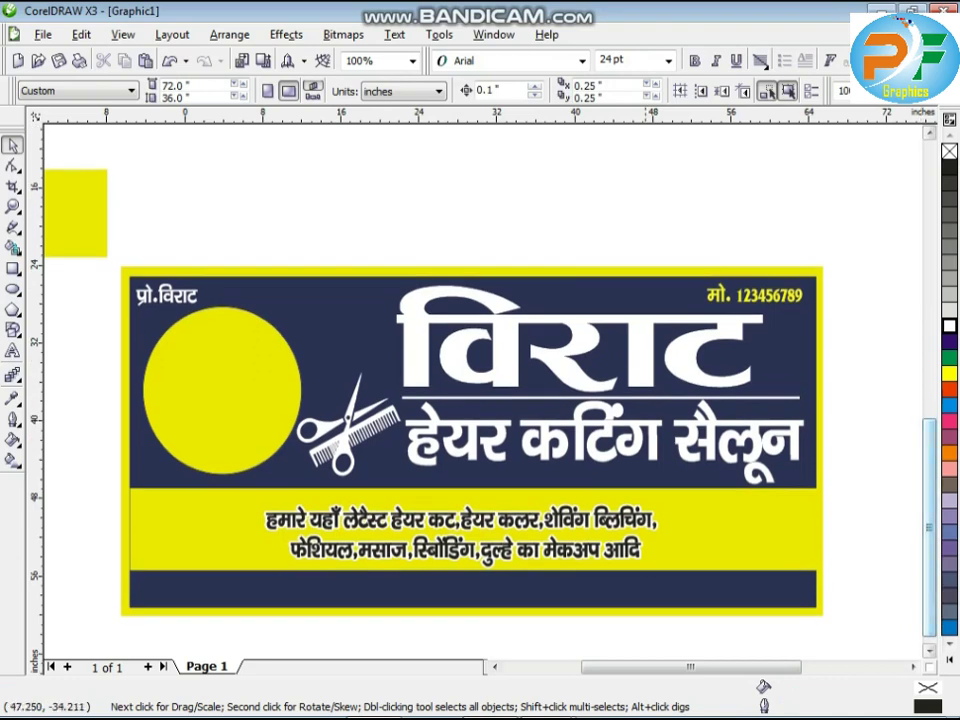
click(641, 360)
key(Left)
shift+click(670, 427)
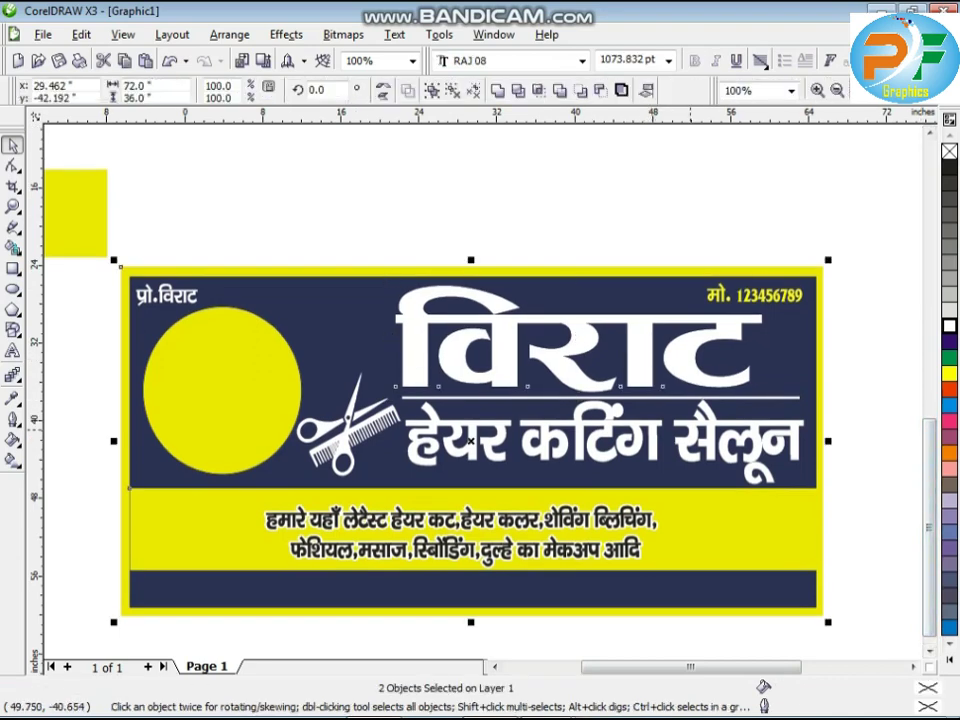
Move both lines of services text to the left end of the yellow band and stretch them to about 6.96 in high
click(623, 520)
shift+click(621, 543)
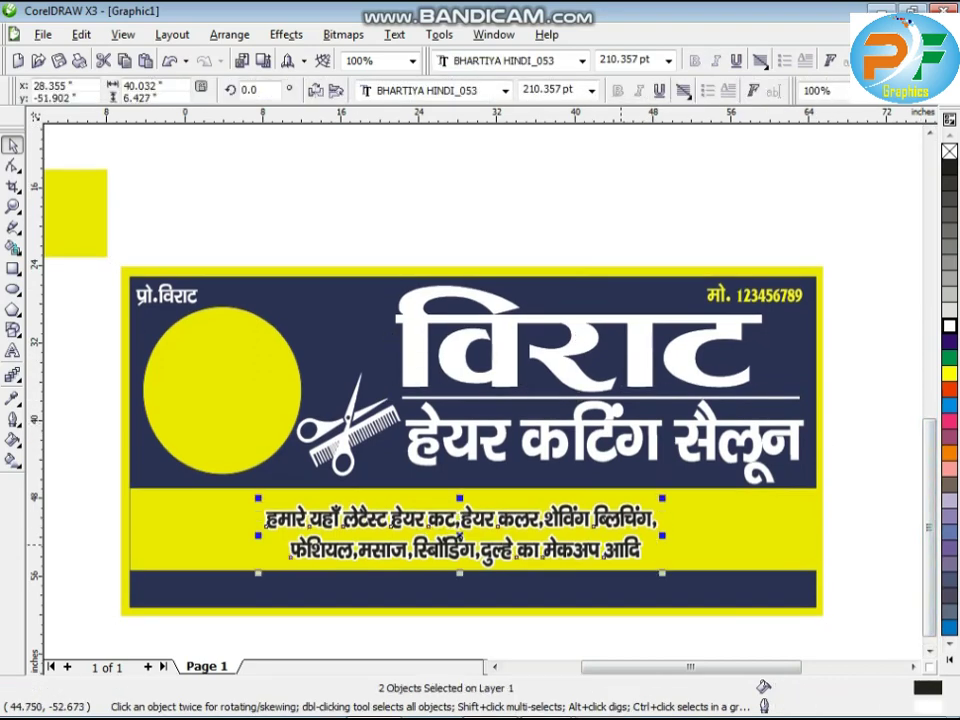
drag(631, 556, 499, 552)
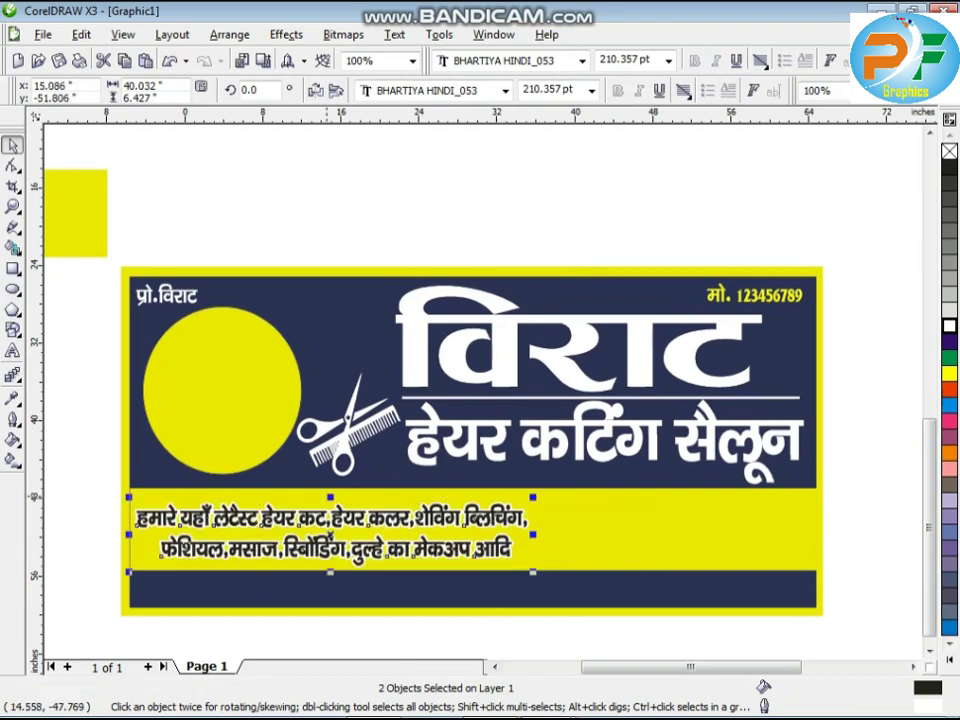
drag(334, 500, 333, 494)
Move the four haircut photos onto the banner's yellow band and bring them to the front
scroll(516, 511, down, 1)
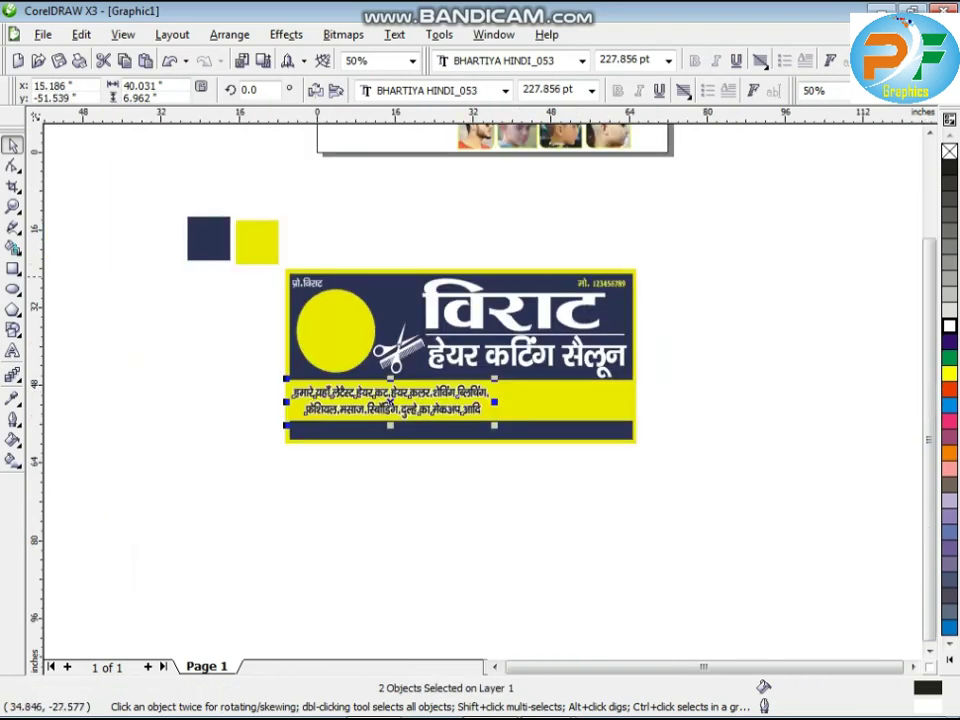
drag(446, 196, 633, 126)
drag(574, 146, 603, 423)
scroll(548, 423, up, 2)
key(shift+Page_Up)
Shift the four haircut photos left until they sit inside the banner's right edge
drag(510, 389, 494, 390)
key(Left)
key(Left)
key(Left)
key(Left)
key(Left)
key(Left)
key(Left)
key(Left)
key(Left)
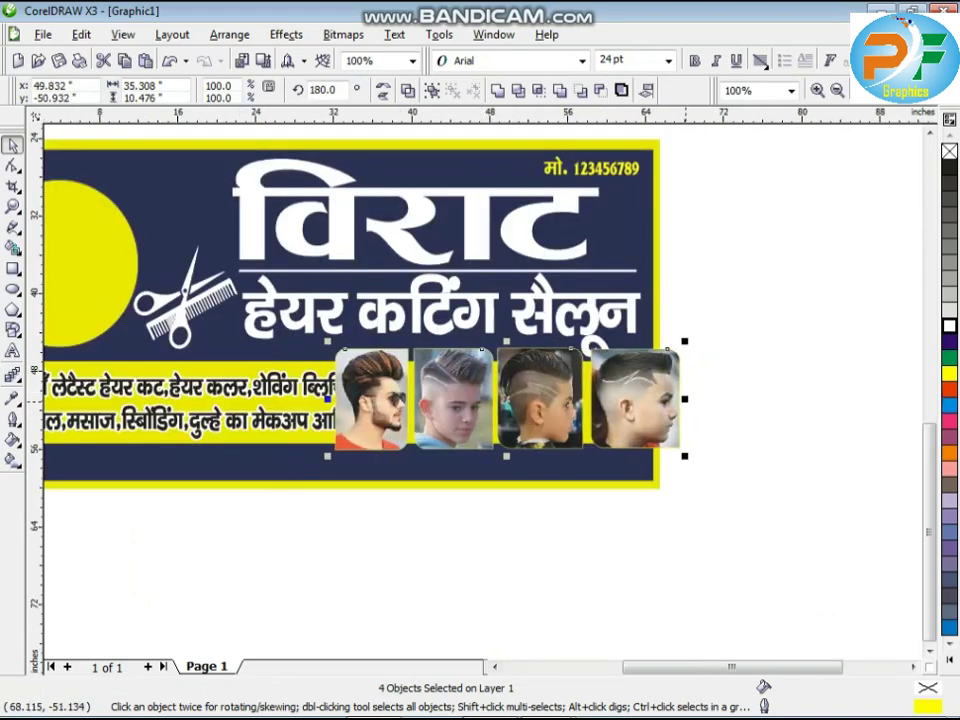
drag(651, 398, 623, 400)
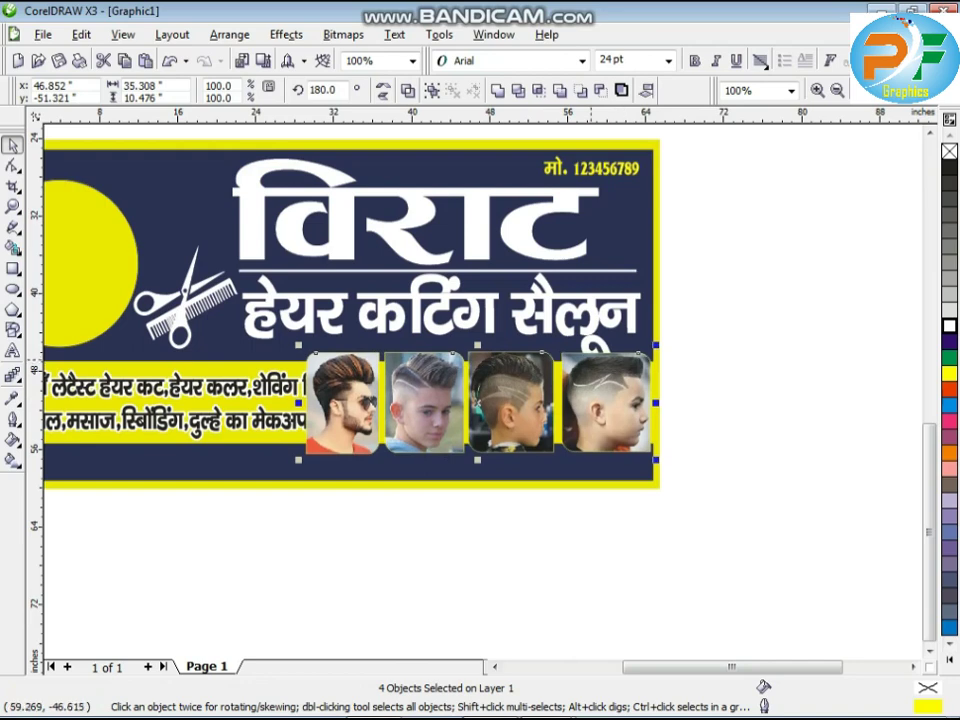
Scale the four haircut photos down to about 34.95 in wide and nudge them up and to the right
key(Up)
key(Up)
key(Up)
drag(299, 460, 303, 458)
key(Right)
key(Right)
Nudge the shop name, dividing line, subtitle and mobile text up and compress them vertically to 93.5%
click(549, 309)
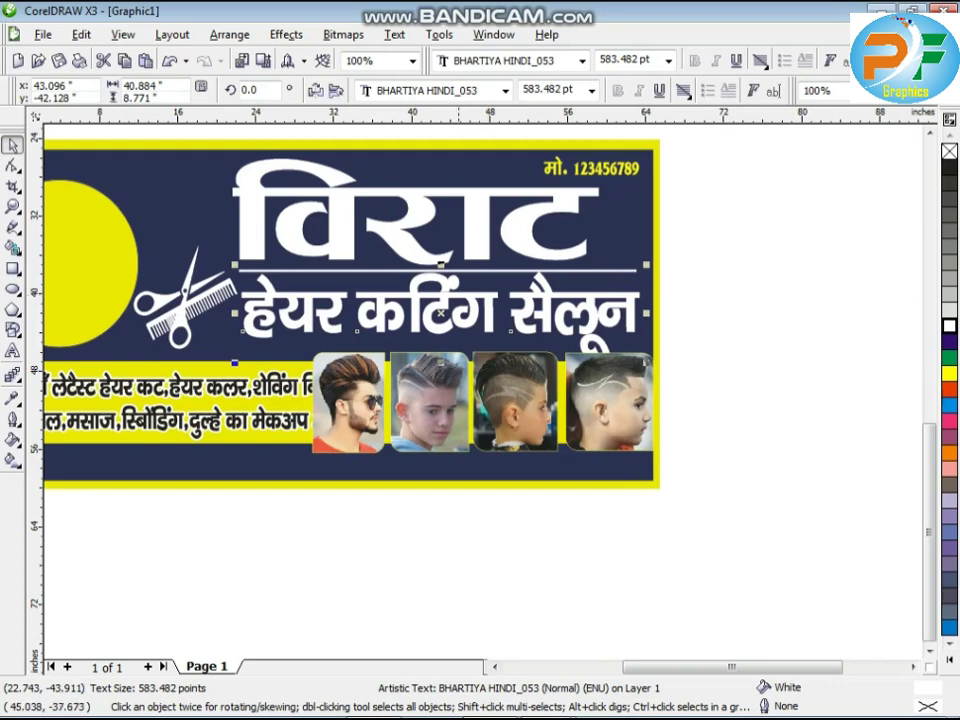
key(Down)
mouse_move(213, 132)
mouse_down()
mouse_move(650, 346)
mouse_move(669, 383)
mouse_up()
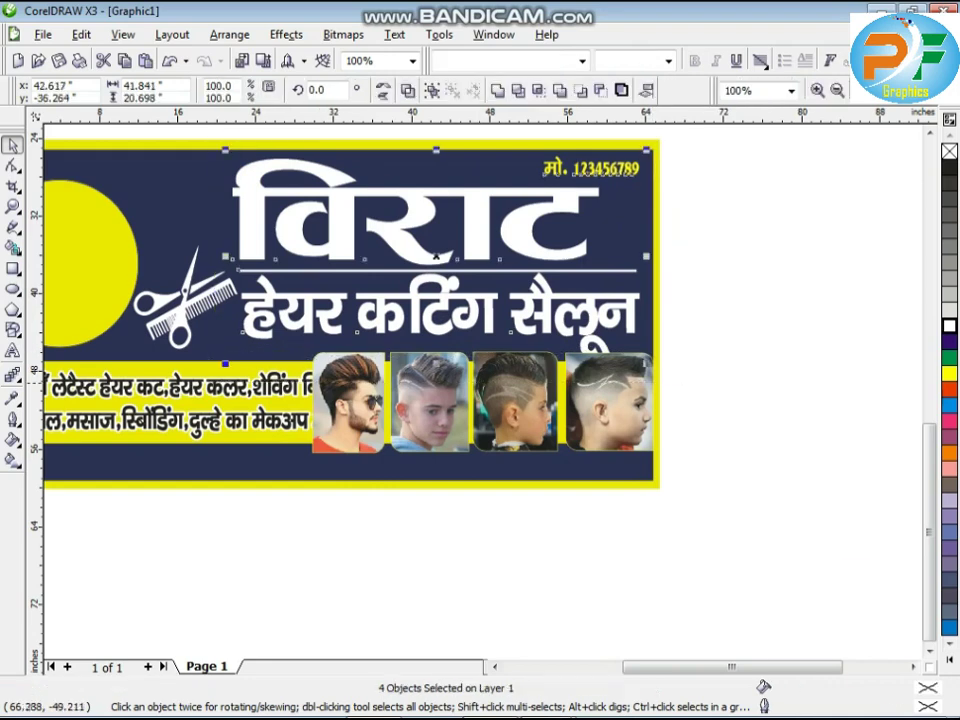
key(Up)
drag(436, 361, 437, 346)
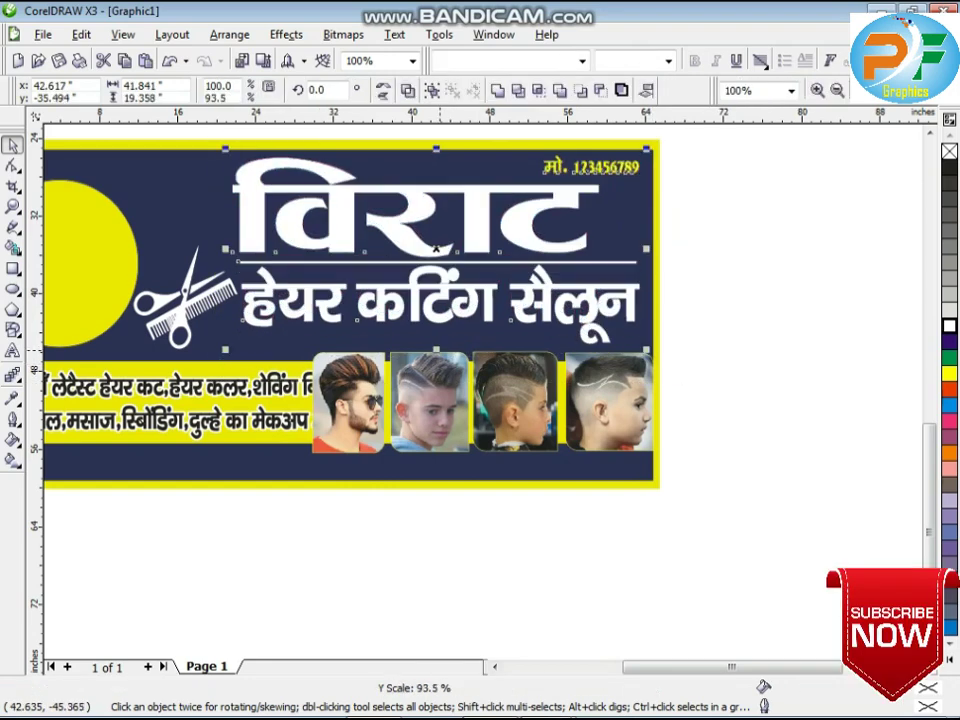
Shrink the four photos to about 34.04 in wide and narrow the two services lines to end before them
drag(714, 337, 279, 492)
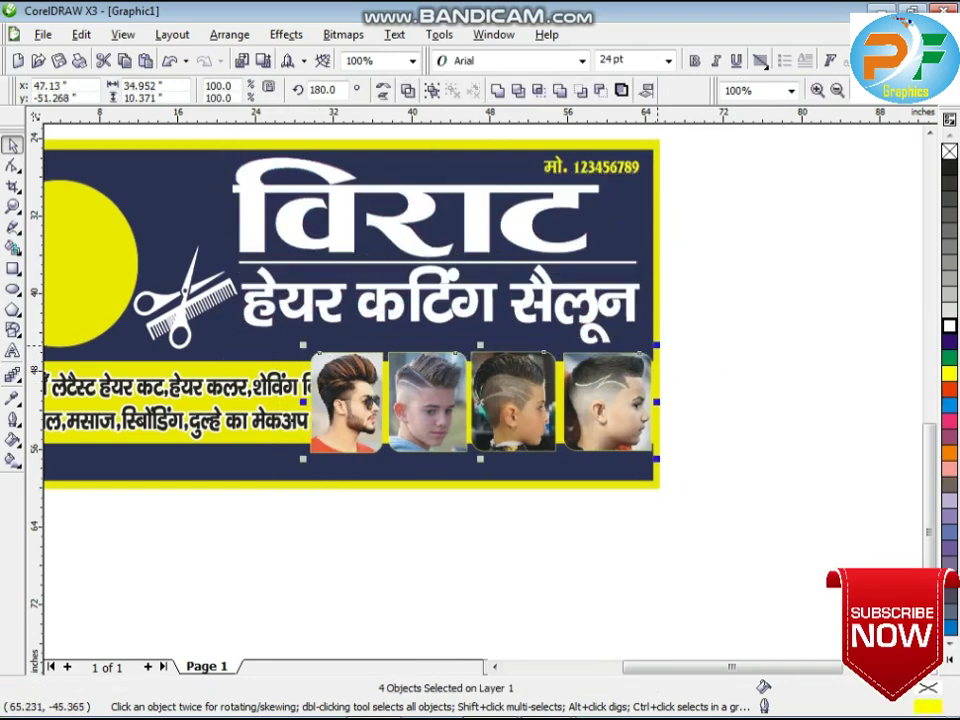
drag(656, 345, 650, 348)
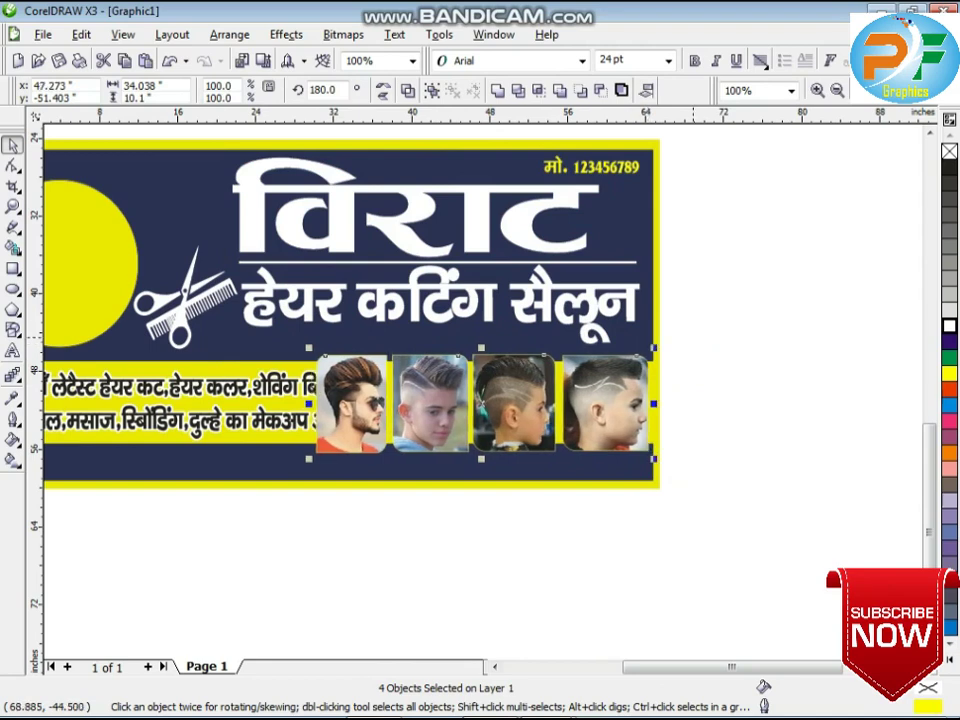
click(310, 385)
shift+click(310, 418)
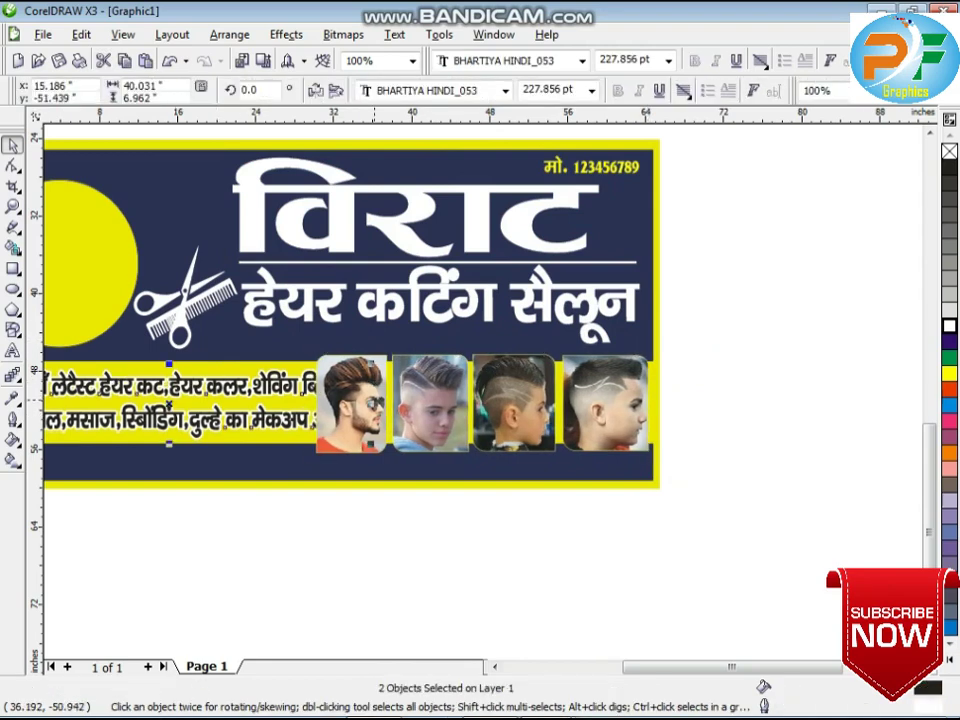
drag(376, 399, 311, 404)
click(250, 500)
Nudge the second services line to the left and slightly up beneath the first line
scroll(201, 411, down, 1)
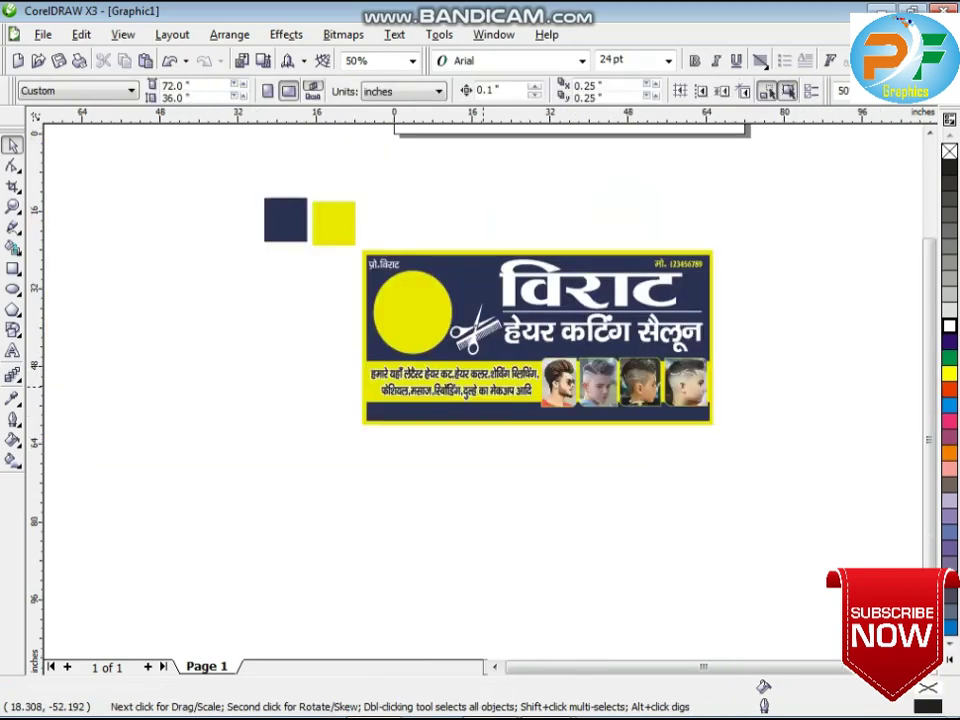
scroll(483, 391, up, 1)
click(505, 400)
key(Left)
key(Left)
key(Left)
key(Left)
key(Left)
key(Left)
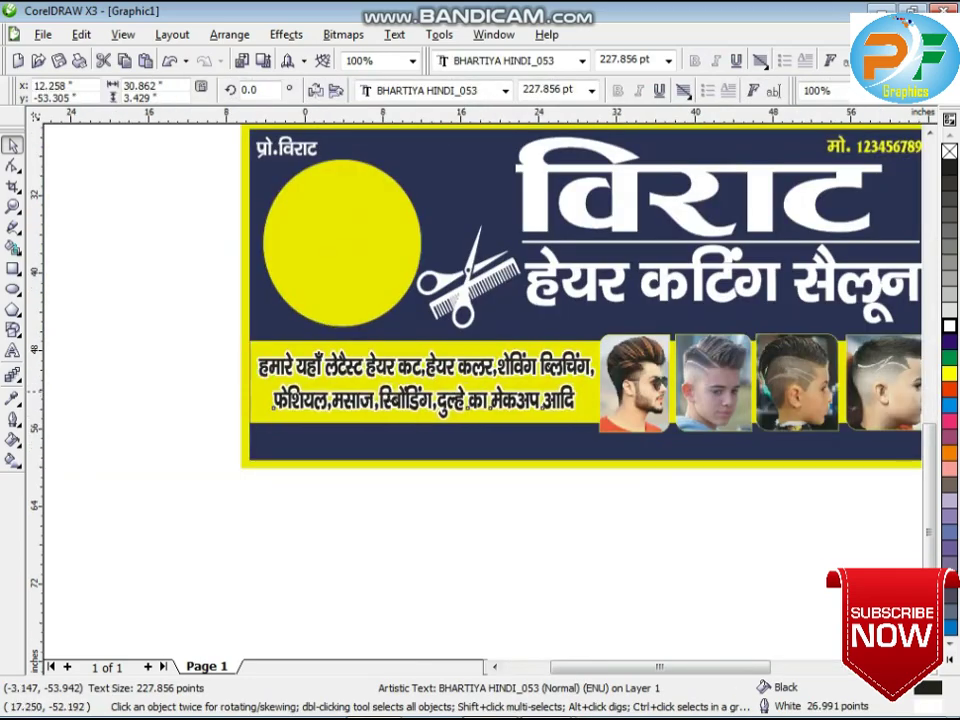
key(Up)
Ungroup the banner background and stretch the yellow band's left edge slightly to cover the thin line along the border
scroll(266, 390, up, 1)
scroll(483, 391, up, 2)
click(483, 391)
key(Left)
key(Right)
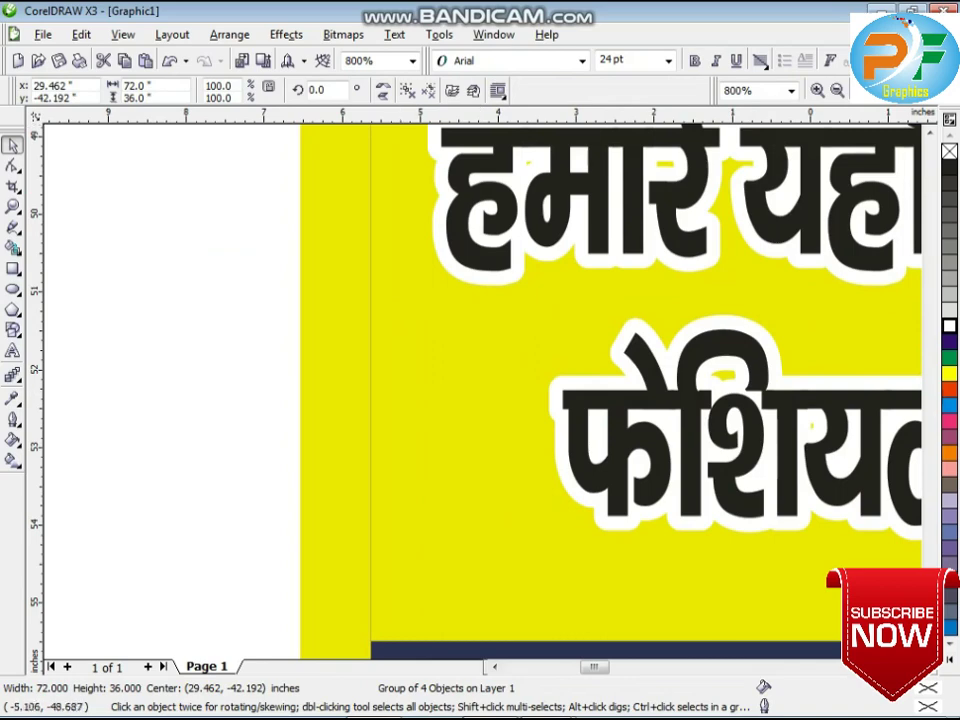
click(407, 90)
click(162, 251)
click(409, 359)
drag(363, 313, 359, 312)
click(253, 333)
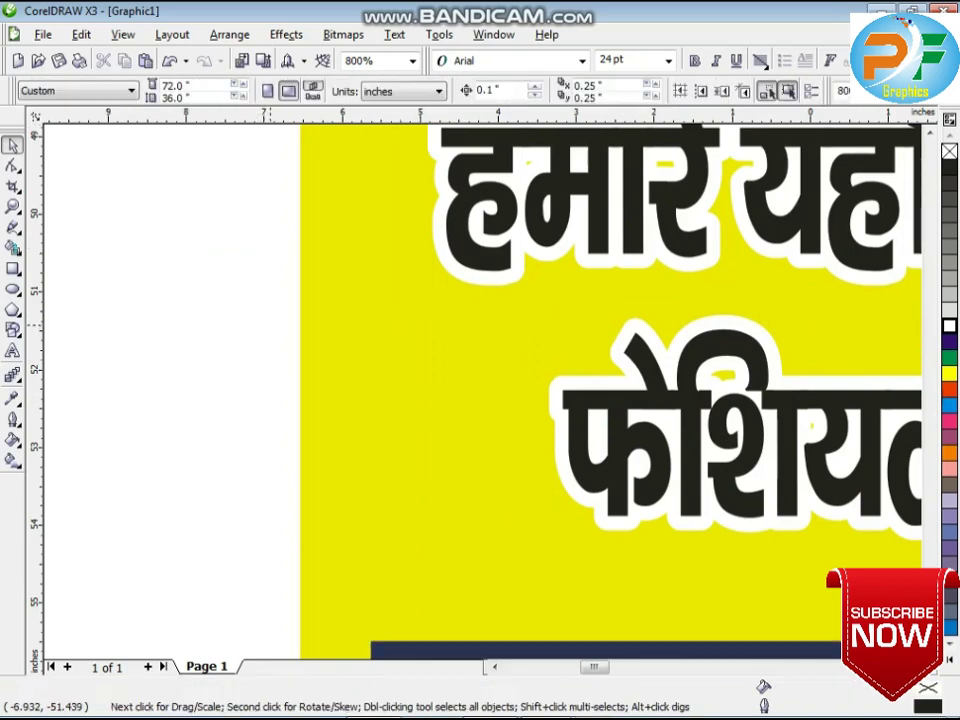
Duplicate the second services line onto the bottom navy strip and replace its text with the shop's Hindi address
scroll(635, 415, down, 4)
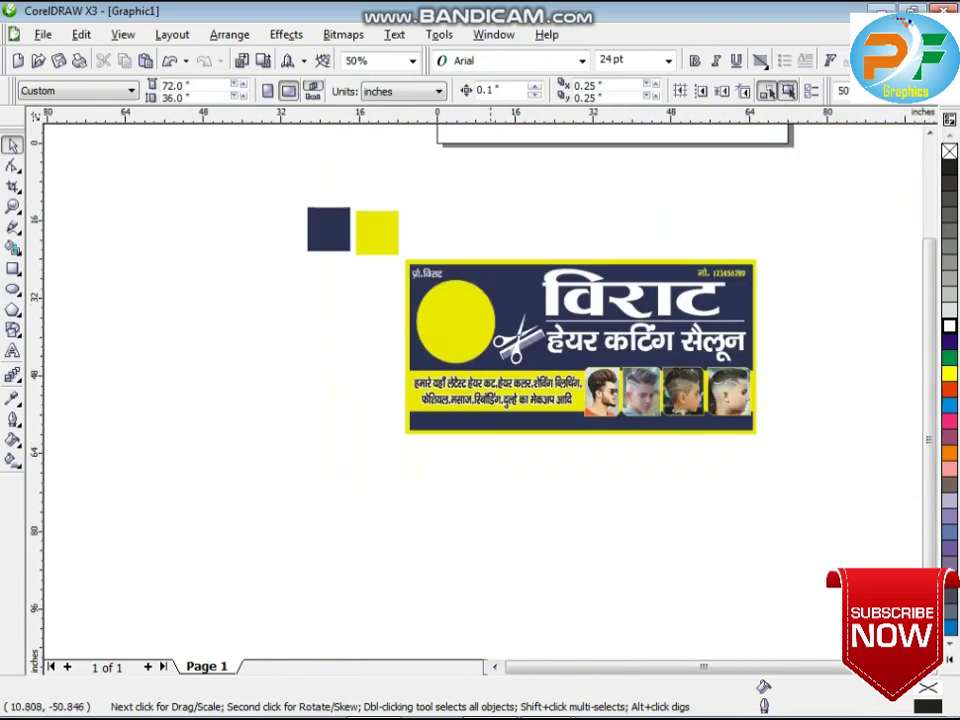
scroll(692, 328, up, 1)
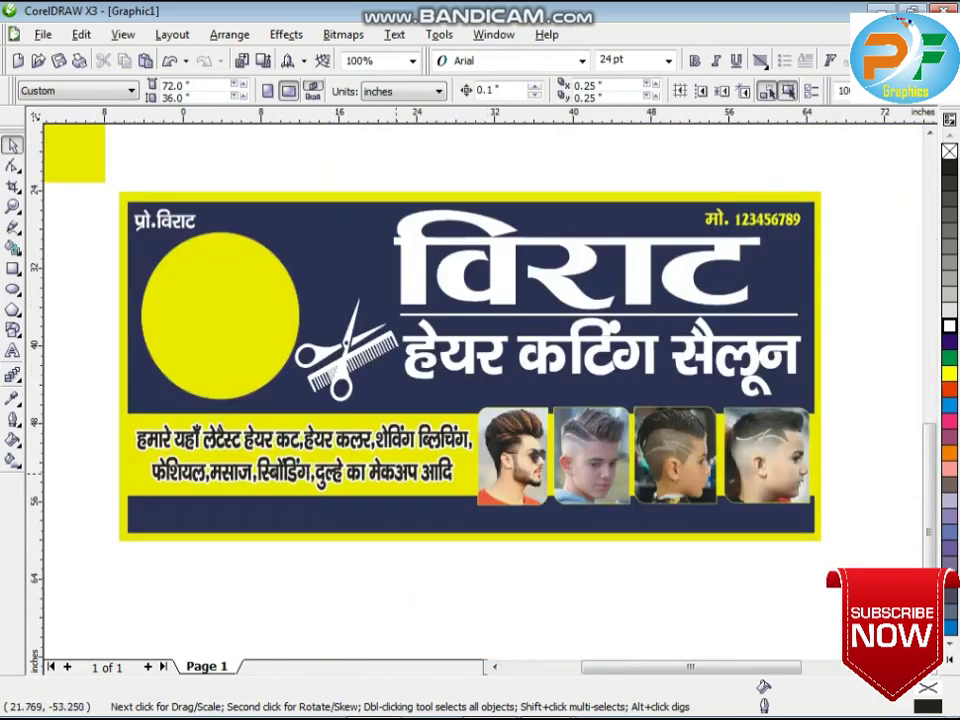
click(385, 479)
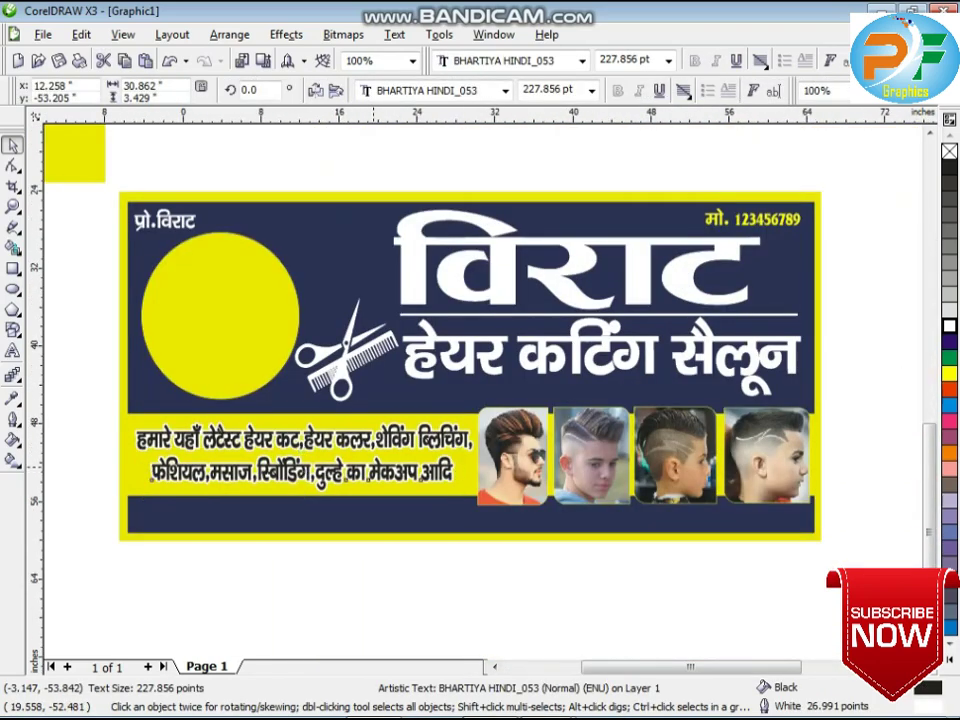
drag(374, 466, 364, 507)
right_click(364, 507)
scroll(327, 506, up, 1)
double_click(483, 391)
key(ctrl+a)
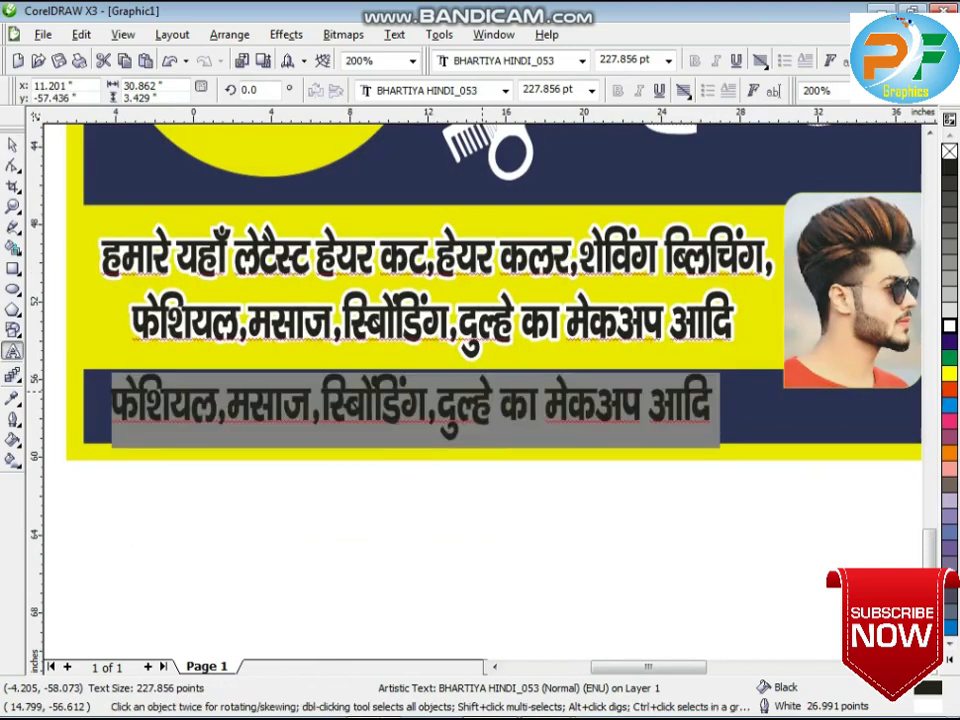
text(पत)
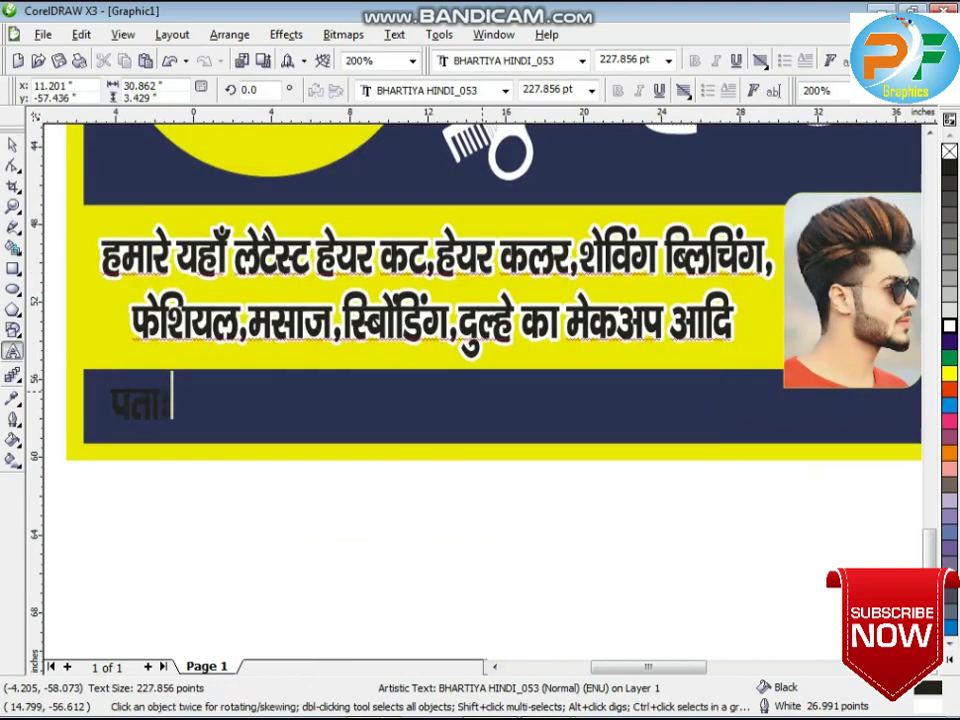
text(ाः- विराट मार्केट 106 गली)
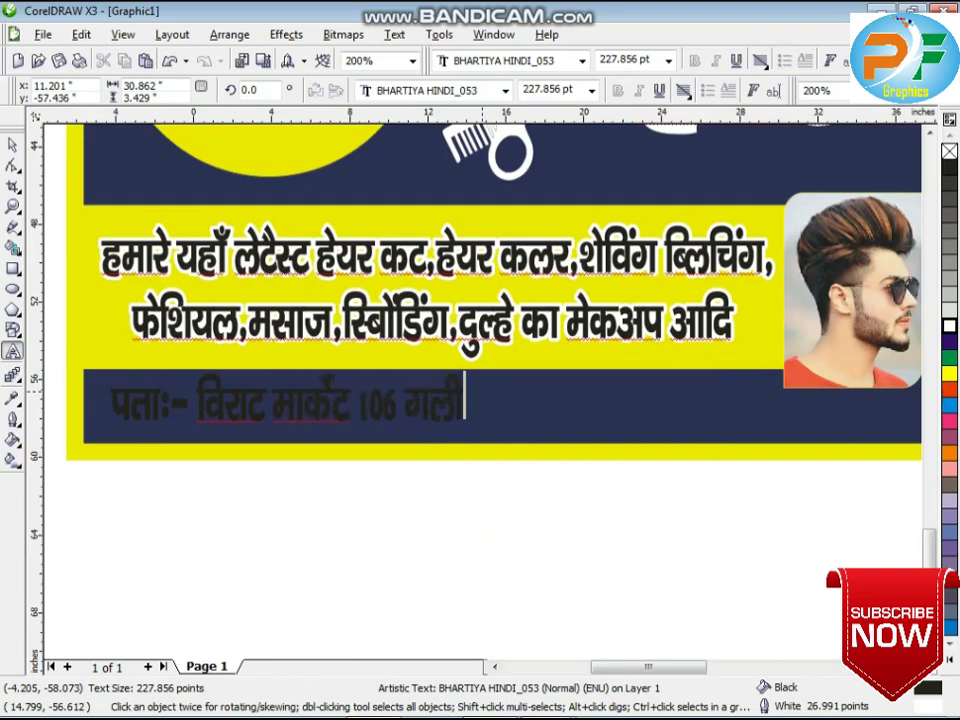
Nudge the address line down within the navy strip, fill it white and remove its outline
key(ctrl+space)
key(Down)
key(Down)
key(Down)
key(Down)
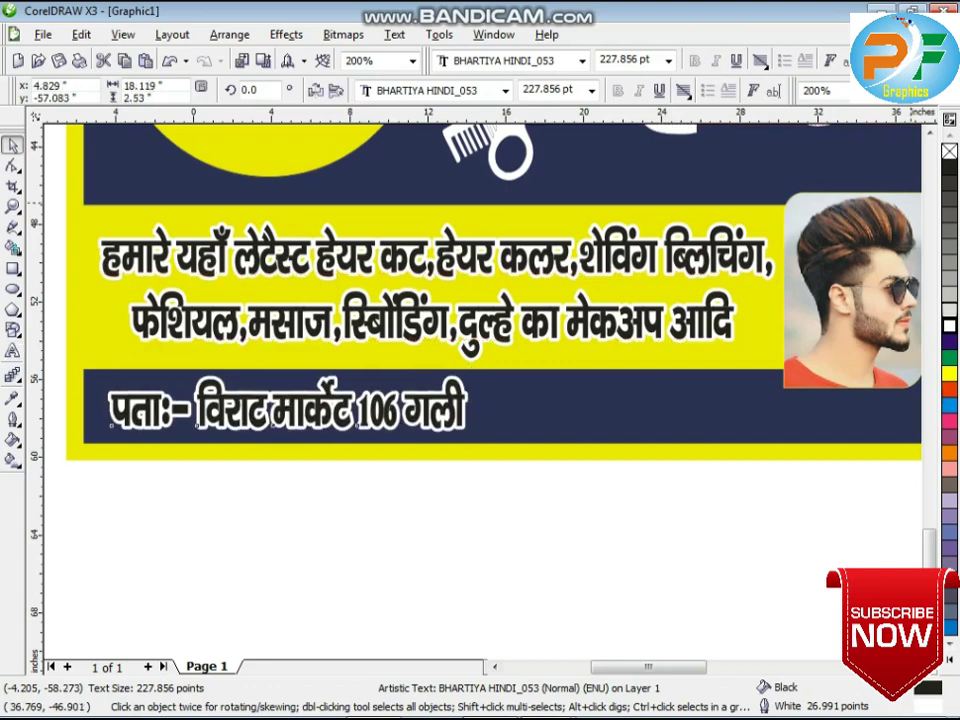
click(950, 326)
click(13, 418)
click(92, 428)
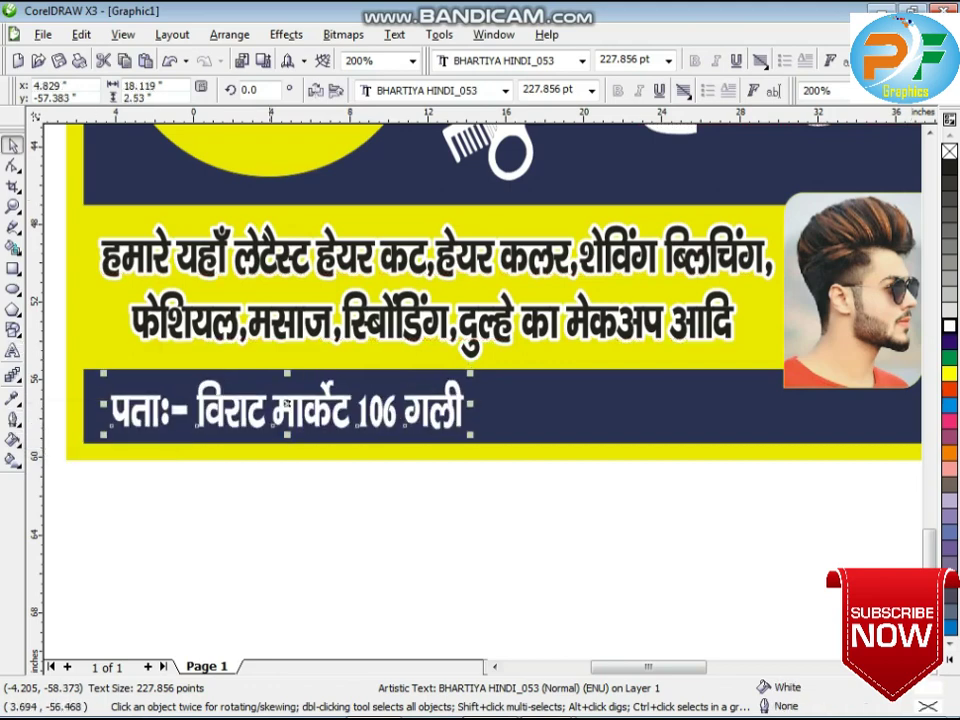
Reduce the address line's height to about 2.03 in, stretch it to about 22.88 in wide and nudge it right
click(290, 376)
click(291, 396)
drag(289, 376, 290, 388)
key(Up)
drag(472, 408, 565, 408)
key(Right)
key(Right)
key(Right)
key(Right)
key(Right)
key(Right)
key(Right)
key(Right)
key(Right)
key(Right)
key(Right)
key(Right)
key(Right)
key(Right)
key(Right)
key(Right)
key(Right)
key(Right)
key(Right)
key(Right)
Move the address line right to centre it under the services text and enlarge it slightly
scroll(536, 422, down, 2)
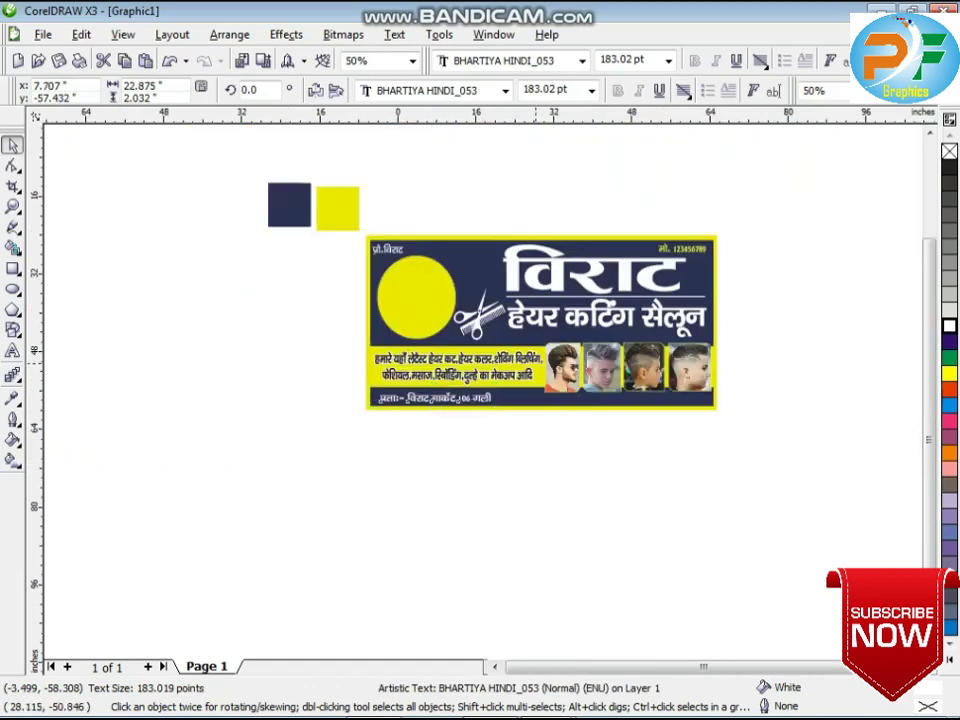
scroll(535, 360, up, 1)
drag(202, 470, 221, 468)
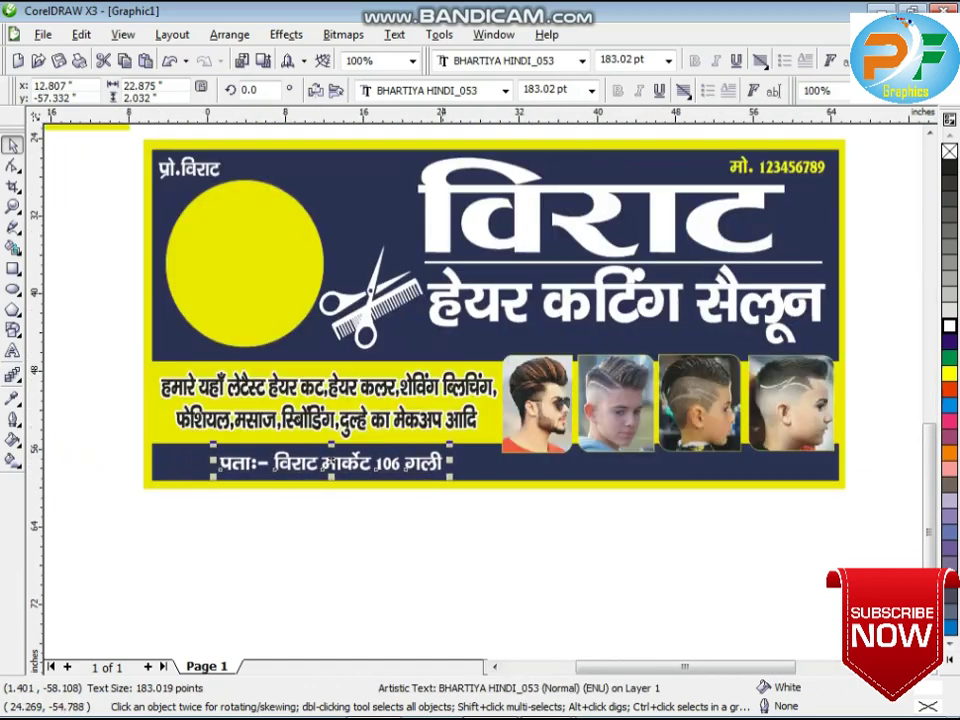
drag(450, 445, 461, 443)
key(Right)
Stretch the four haircut photos downward to about 11.03 in high and mirror the whole row horizontally
drag(497, 502, 858, 338)
drag(666, 460, 666, 469)
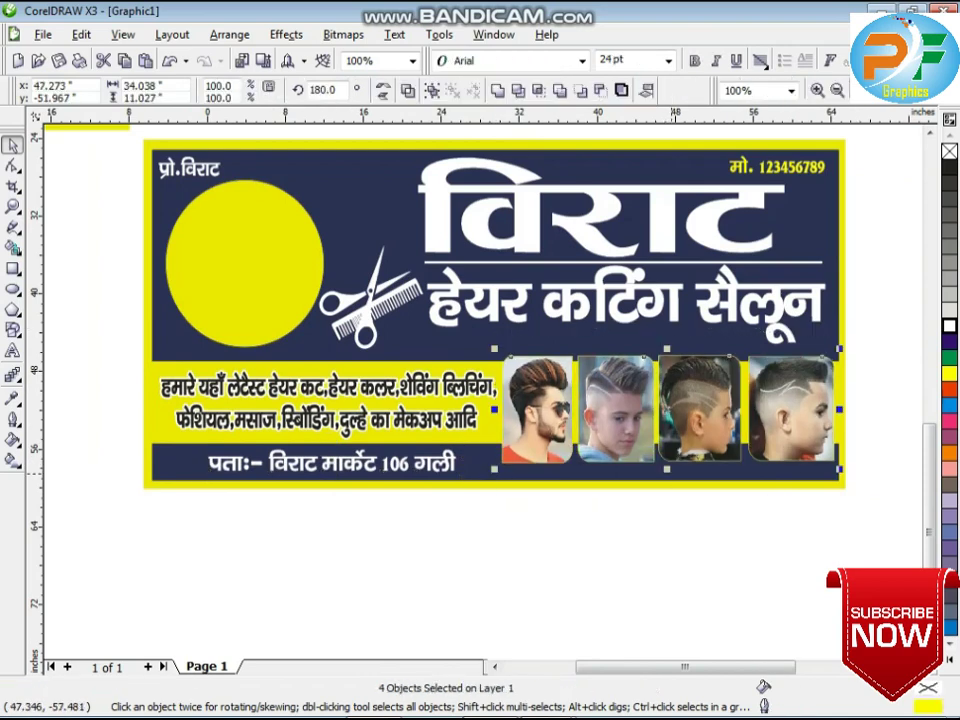
click(383, 86)
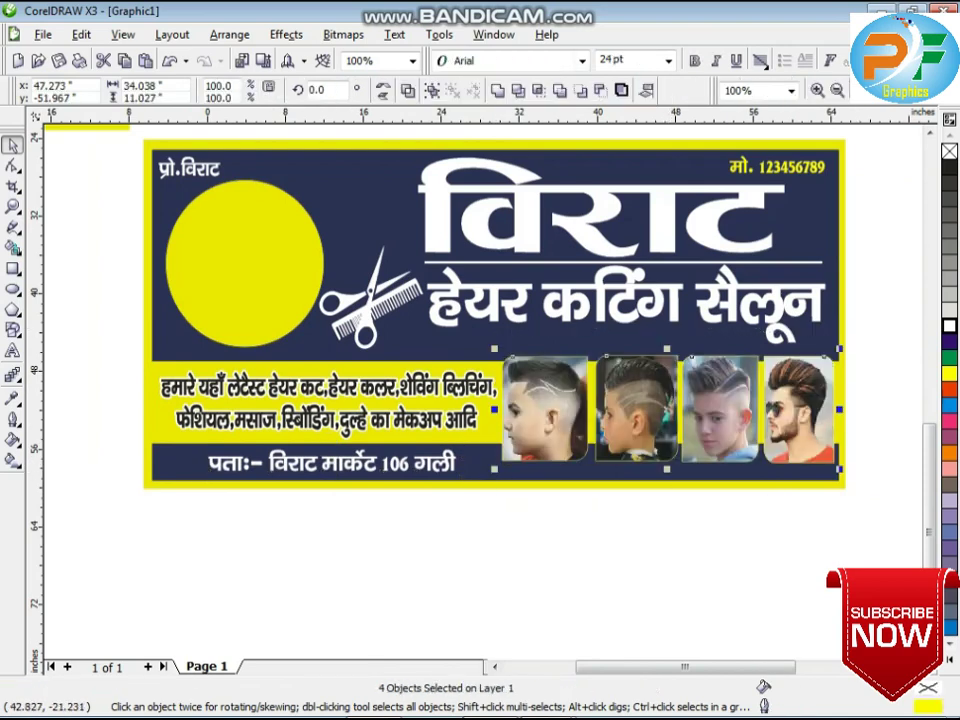
scroll(465, 354, down, 1)
scroll(368, 284, up, 1)
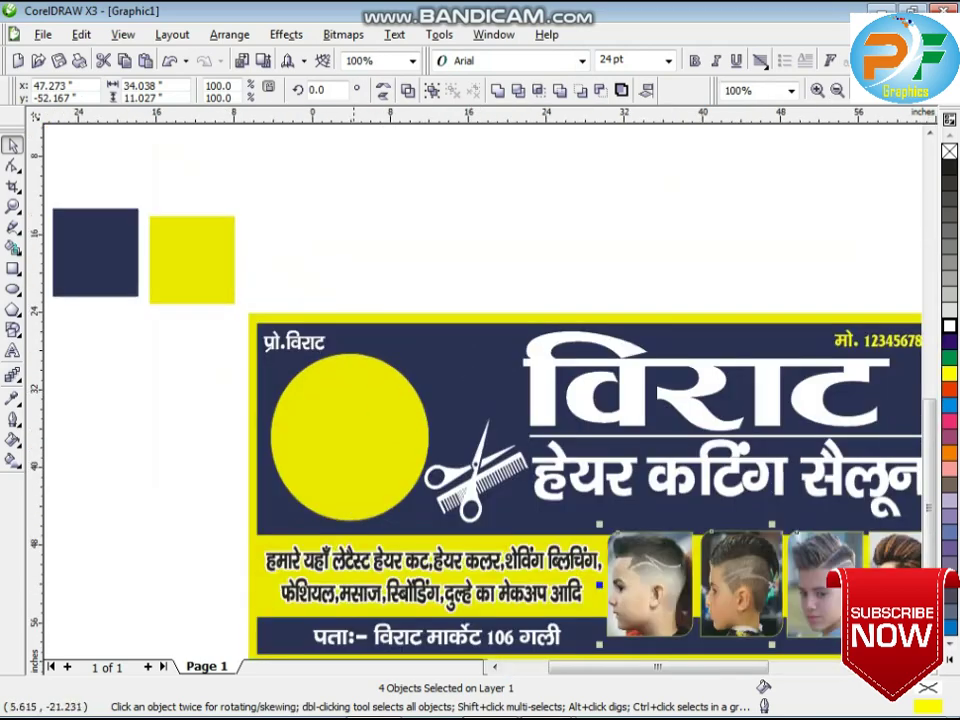
Move the yellow colour swatch up slightly so it lines up with the navy swatch
click(350, 284)
drag(188, 279, 187, 271)
shift+click(121, 266)
scroll(512, 369, down, 1)
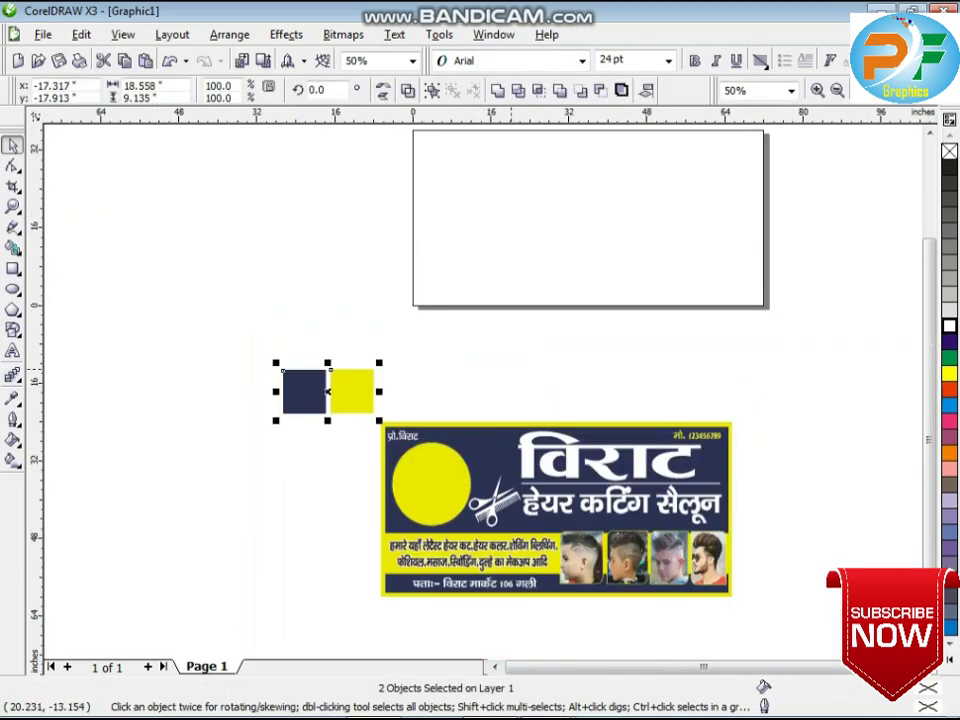
key(Escape)
scroll(495, 490, up, 1)
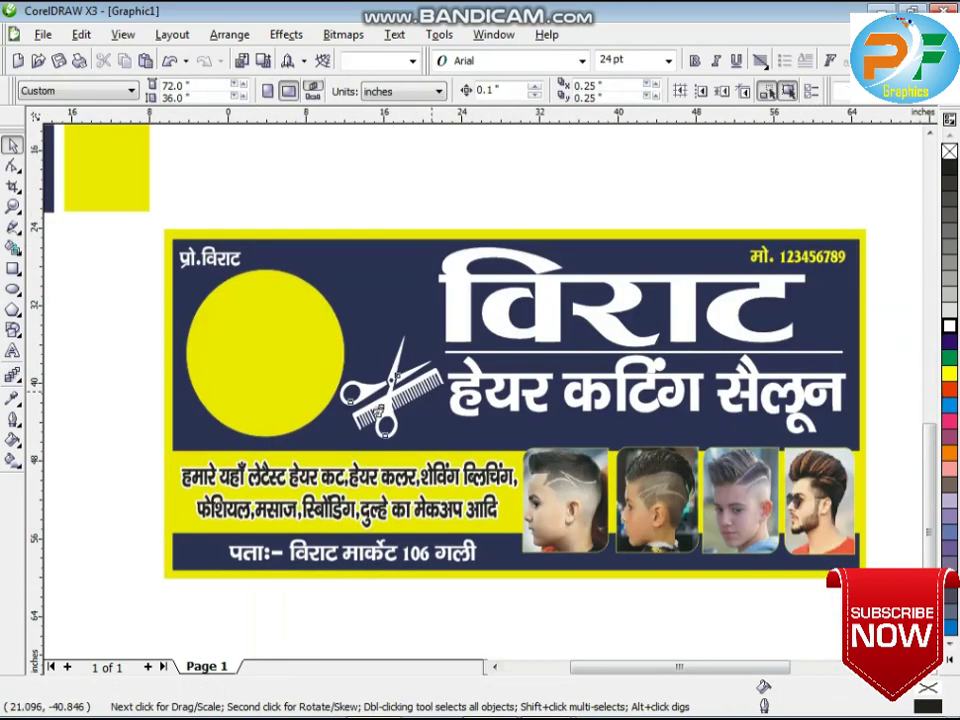
click(488, 505)
click(427, 201)
Nudge the large shop name right to centre it above the dividing line and subtitle, and shift the title block slightly left
click(684, 305)
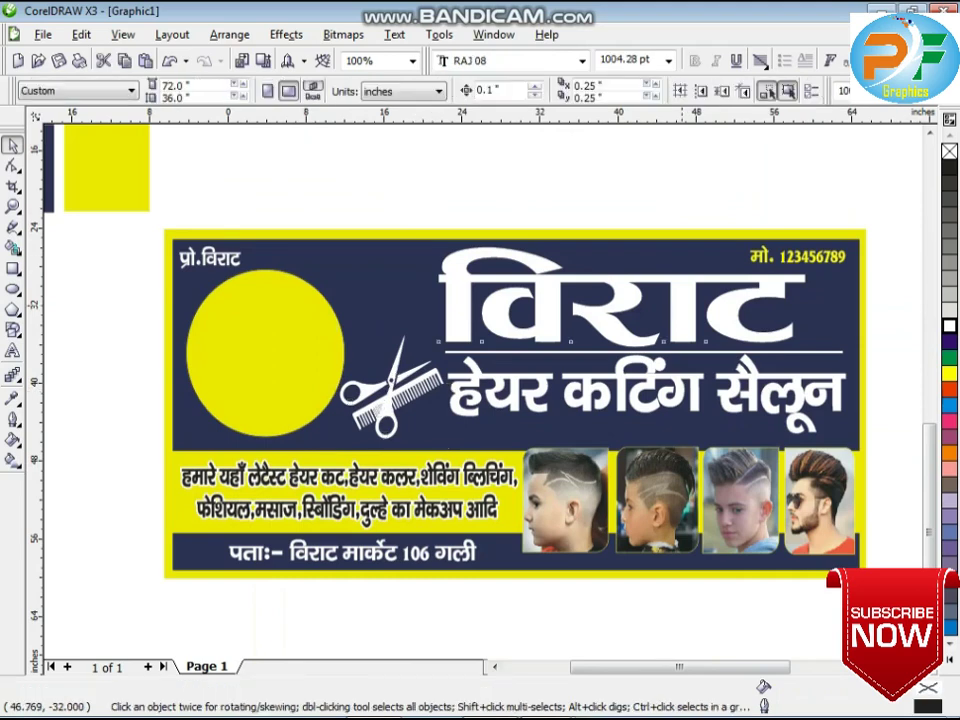
key(Right)
key(Right)
key(Right)
key(Right)
key(Right)
key(Right)
key(Right)
key(Right)
key(Right)
key(Right)
key(Right)
key(Right)
key(Right)
key(Right)
key(Right)
key(Right)
key(Right)
key(Right)
key(Right)
key(Right)
key(Right)
key(Right)
key(Down)
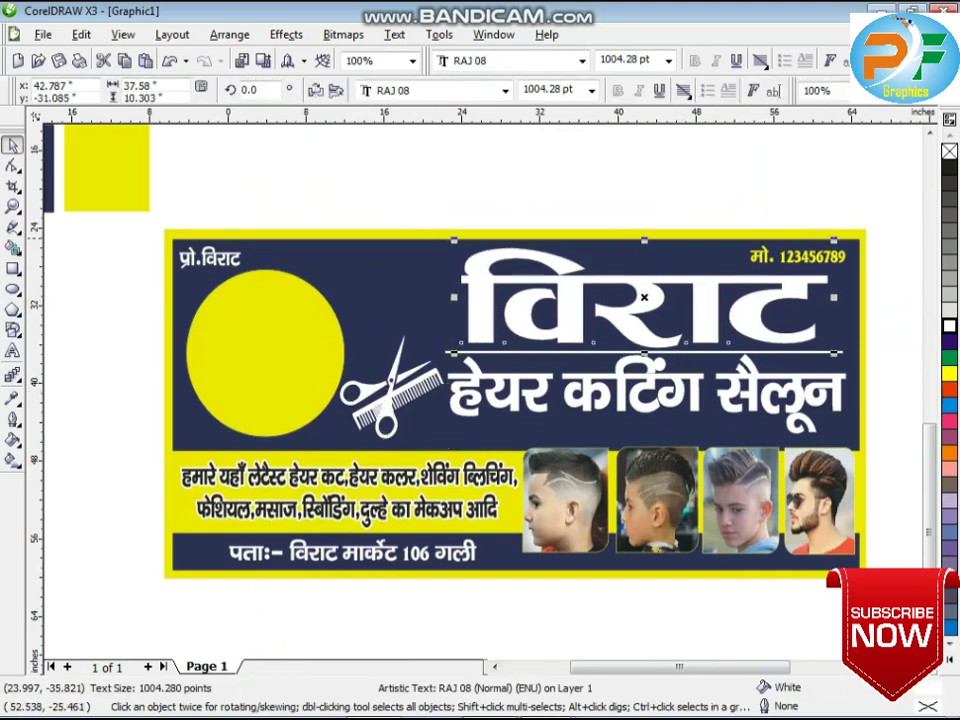
key(Right)
drag(433, 205, 856, 439)
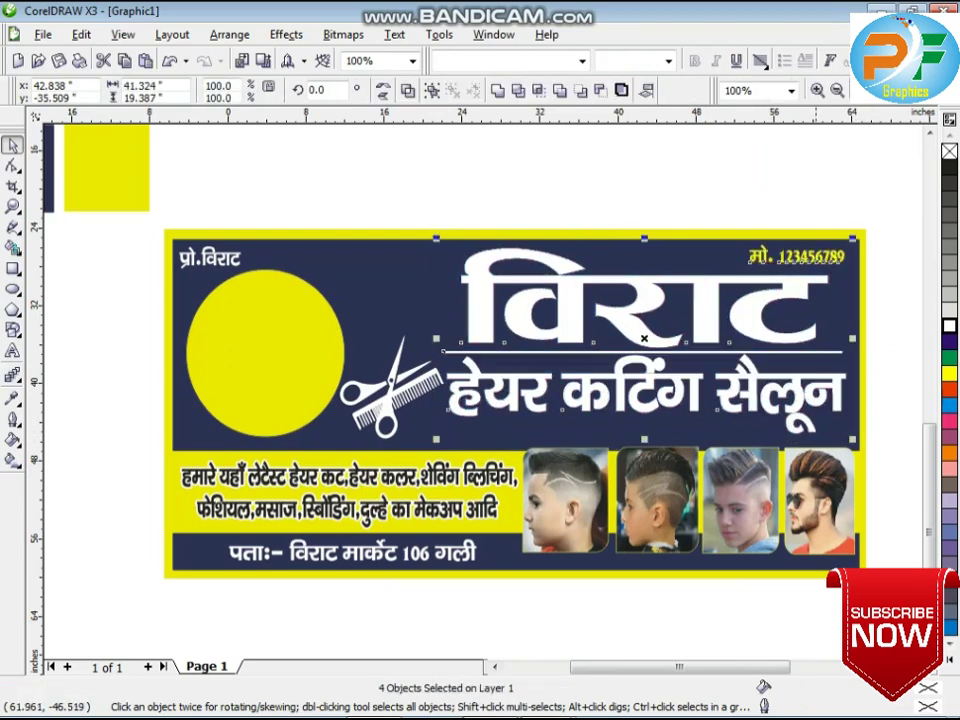
click(700, 625)
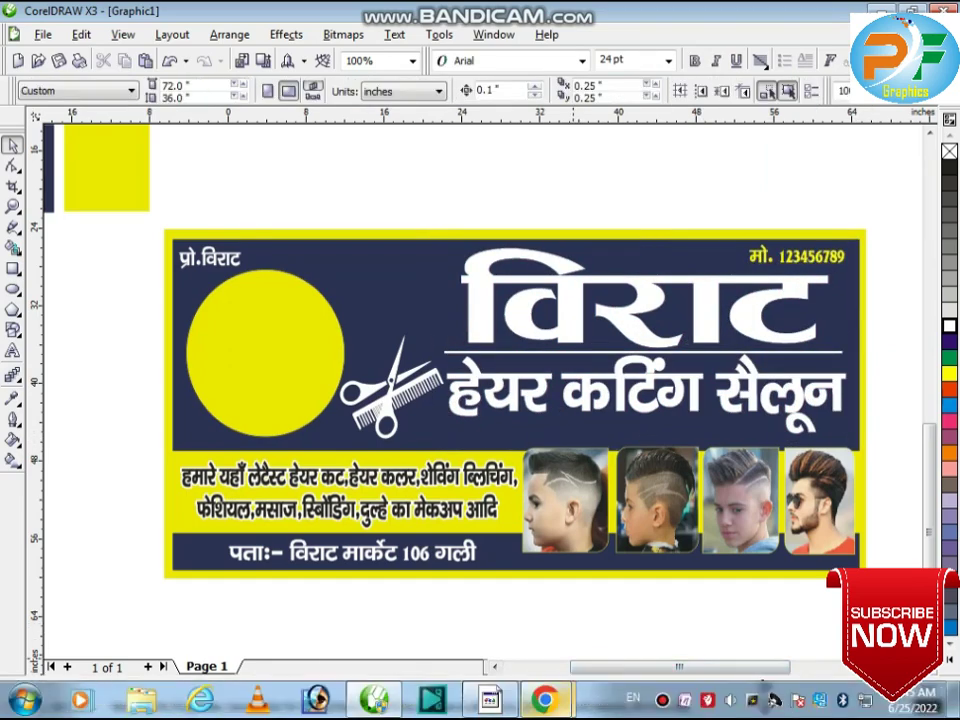
Switch to Chrome and browse the haircutting logo image results and the related barber shop logos
mouse_move(544, 704)
click(643, 589)
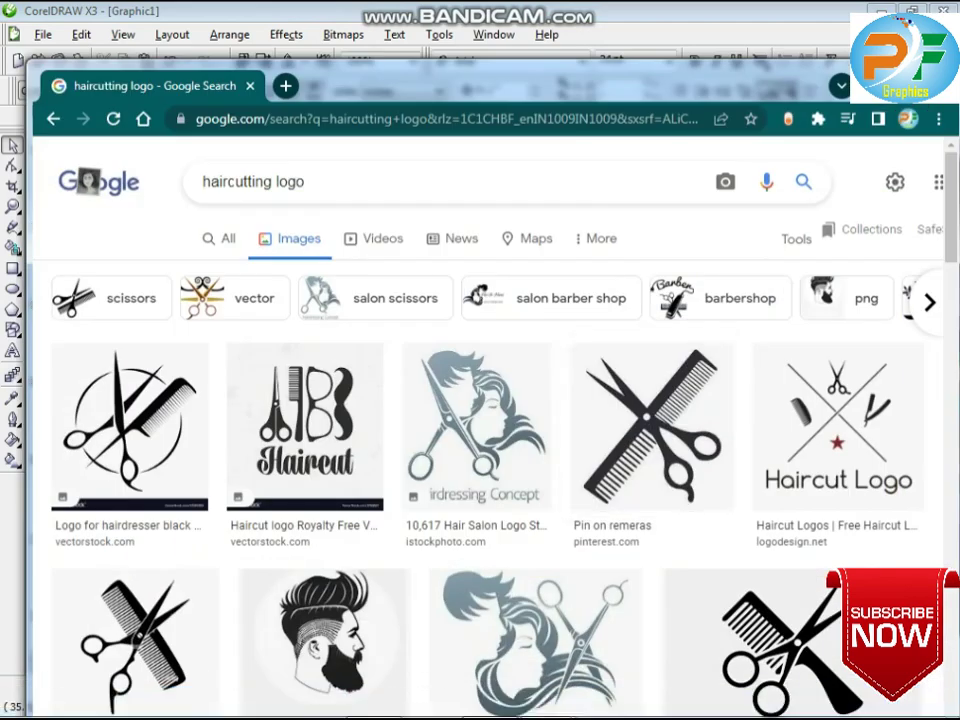
click(902, 69)
scroll(445, 370, down, 3)
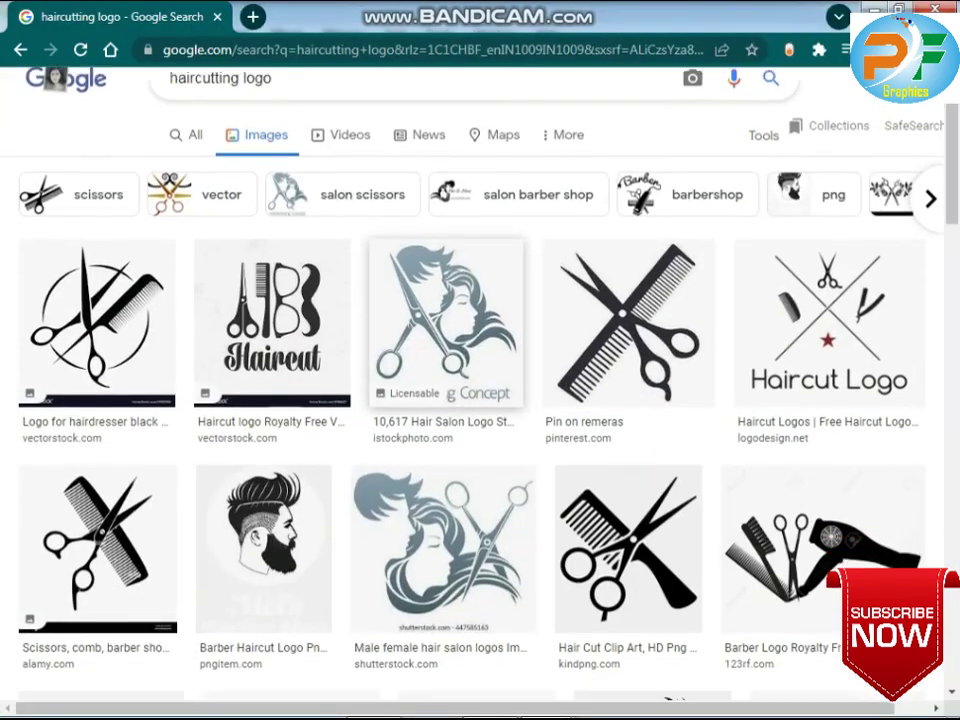
scroll(445, 370, down, 3)
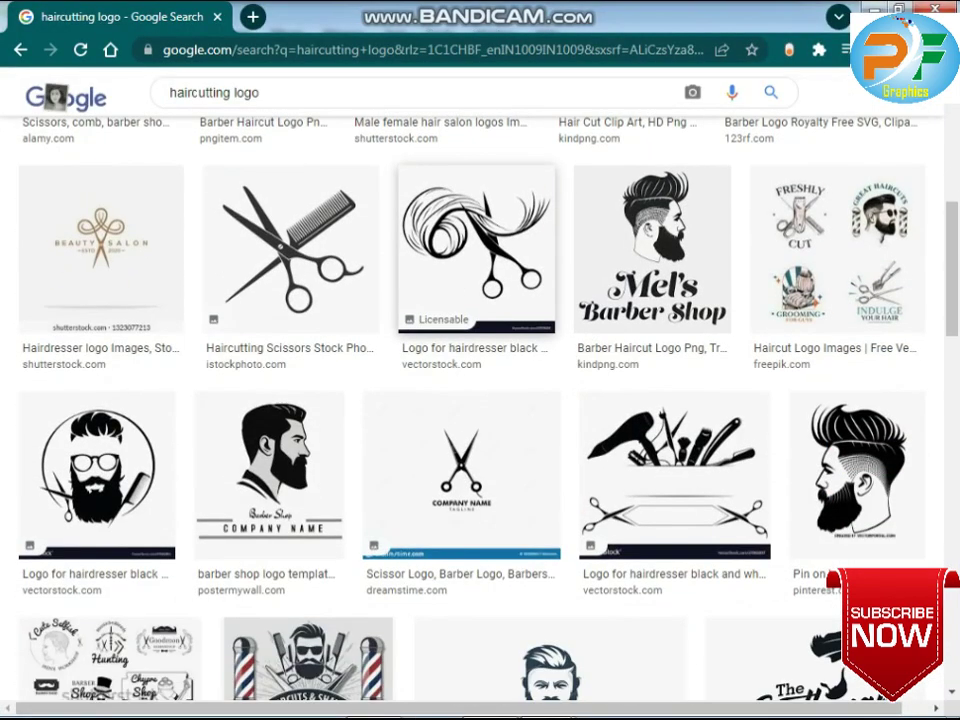
click(268, 470)
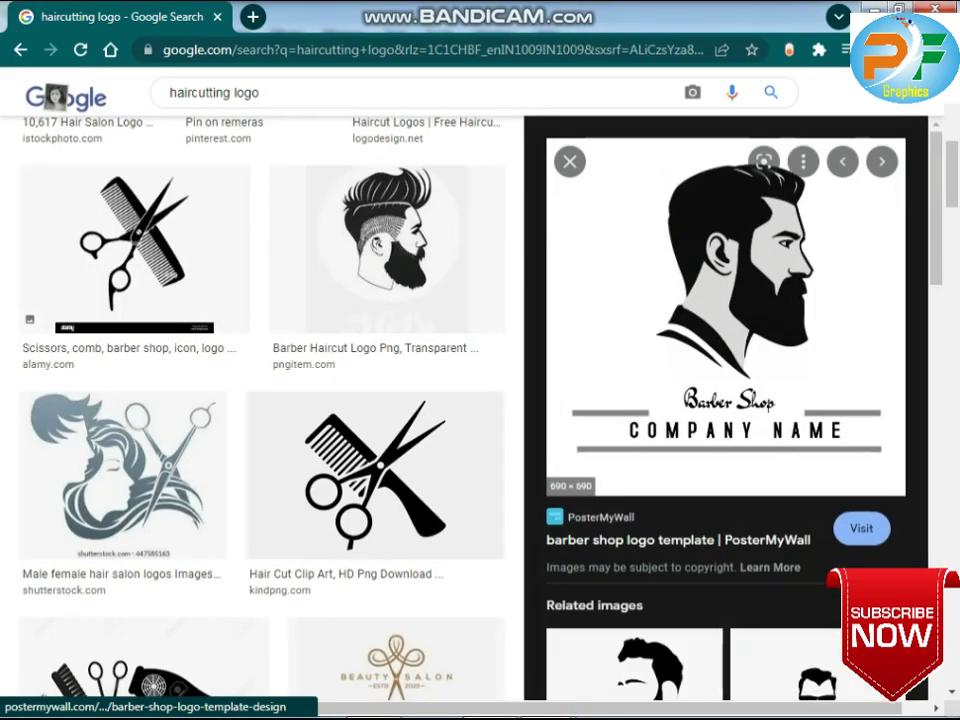
scroll(725, 400, down, 3)
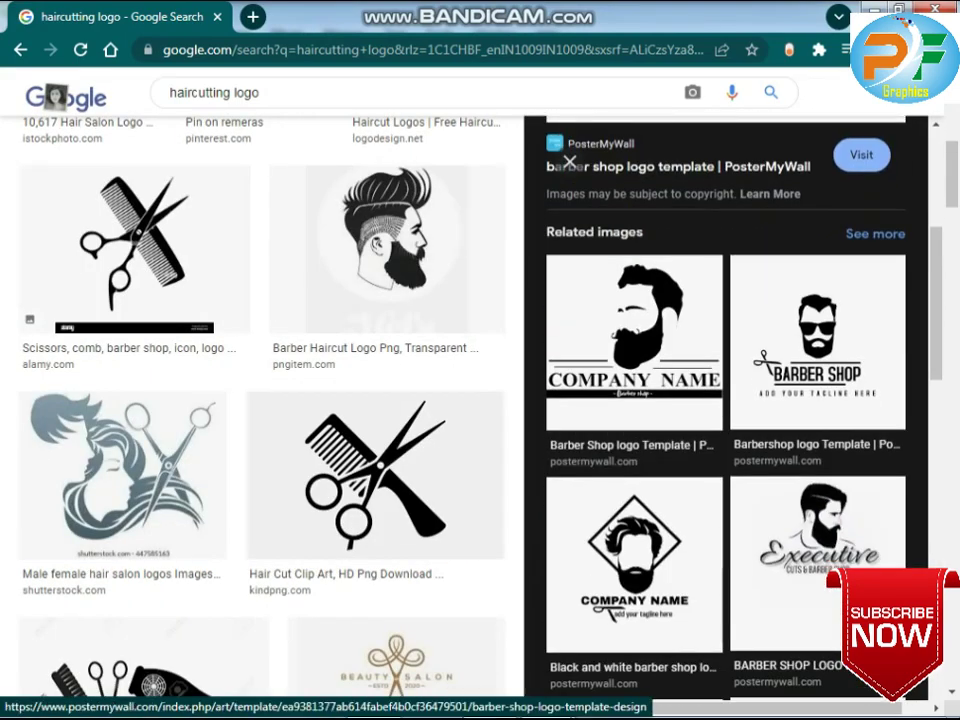
scroll(725, 400, down, 3)
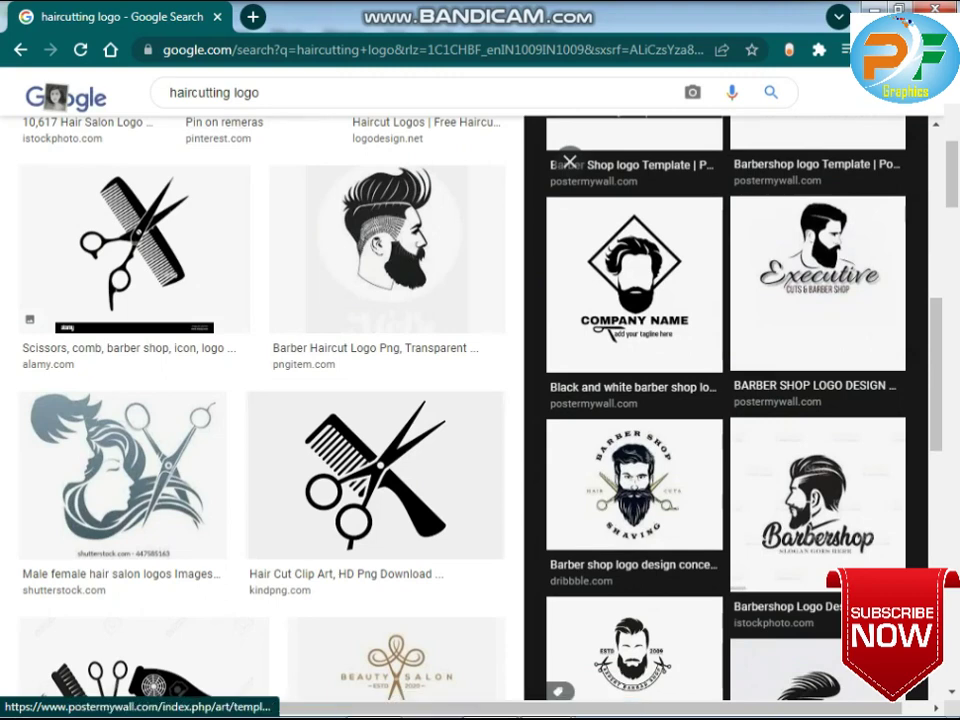
Search Google Images for "haircutting men logo" and look through the results
click(233, 92)
text(men)
key(Return)
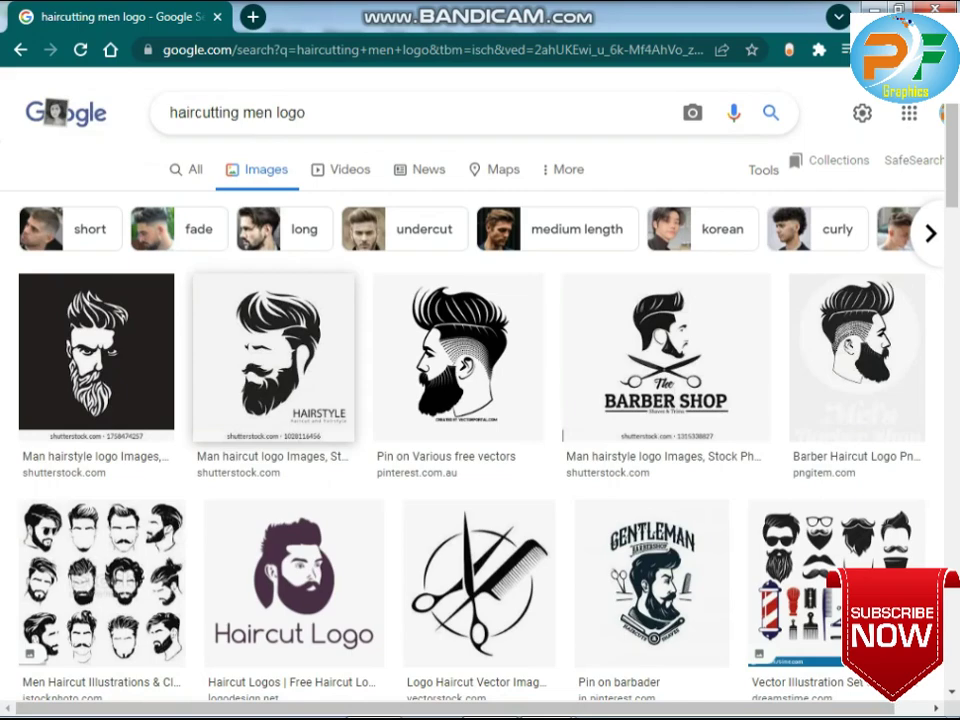
scroll(470, 330, down, 3)
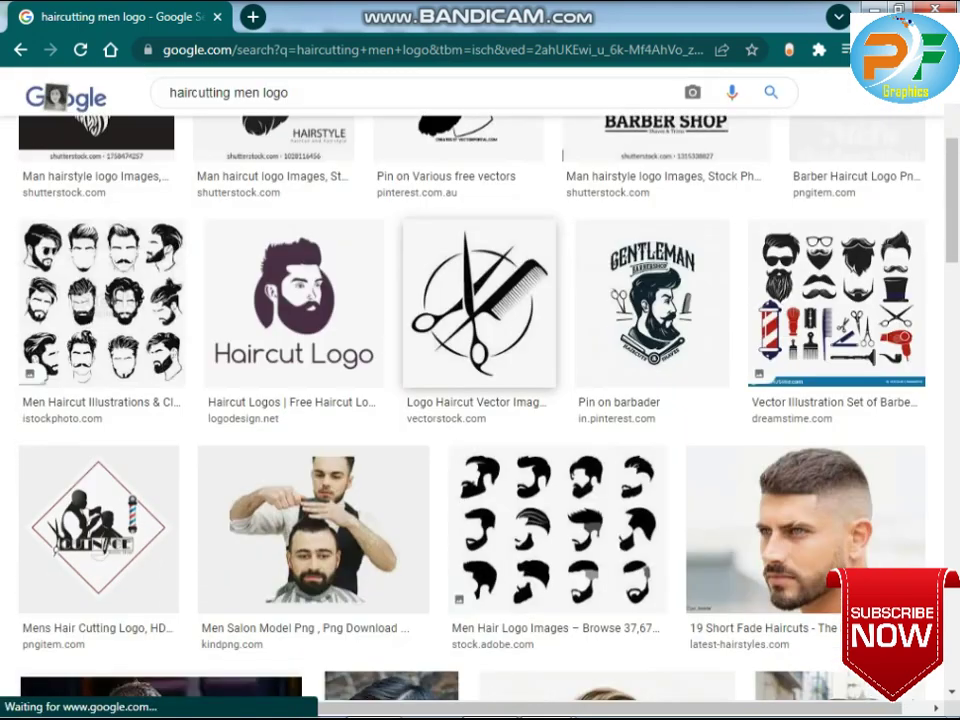
scroll(479, 303, up, 3)
Preview several bearded men hairstyle logos and their related images to compare them
click(96, 240)
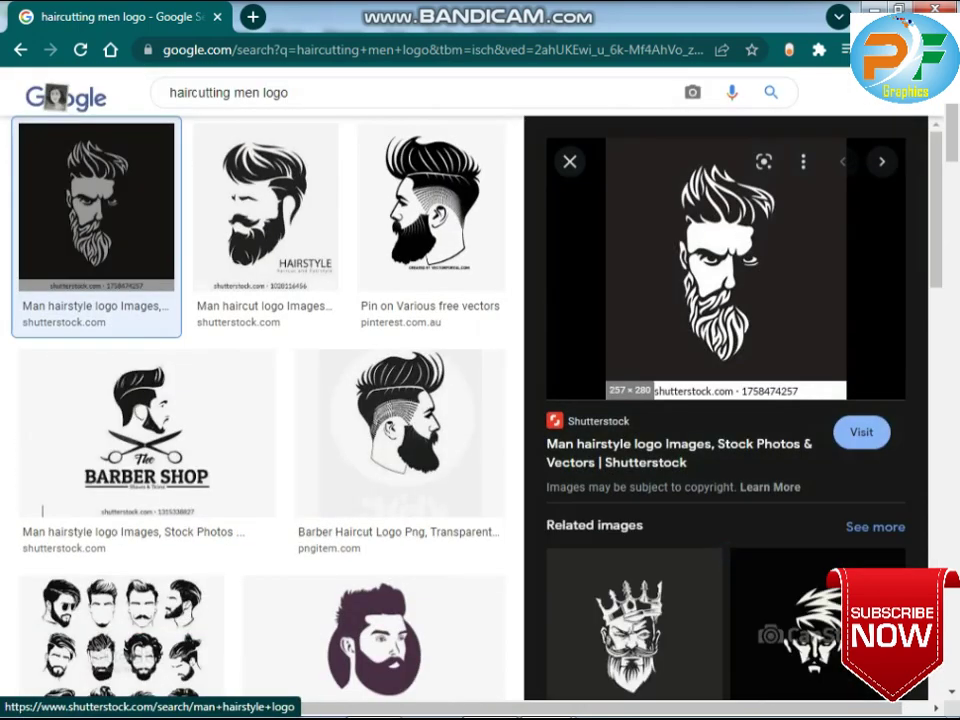
scroll(726, 400, down, 4)
click(265, 210)
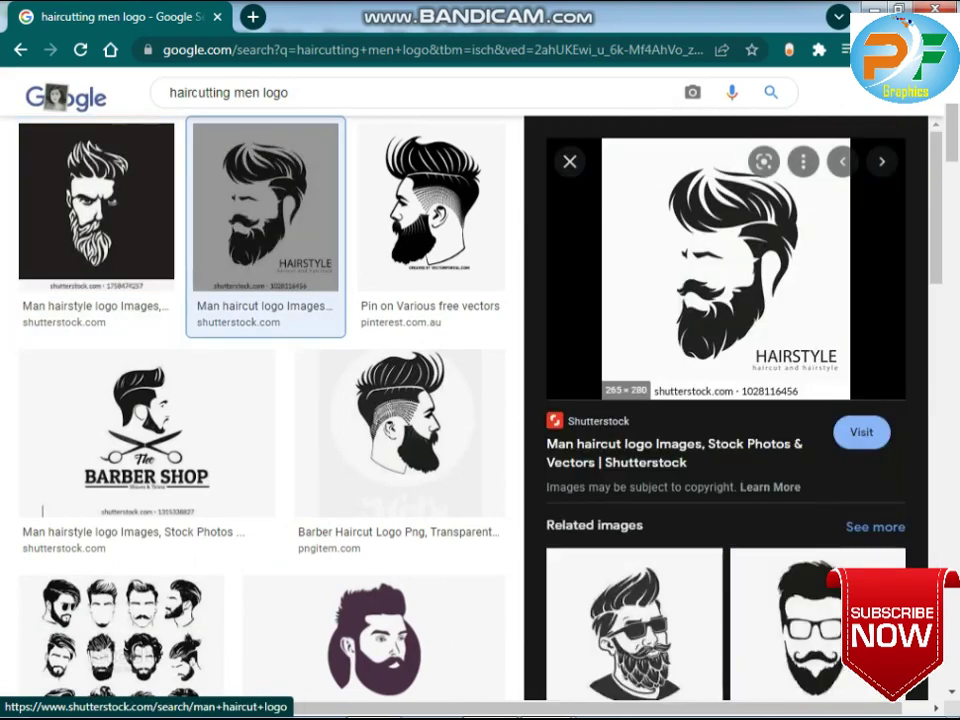
scroll(725, 400, down, 3)
click(634, 590)
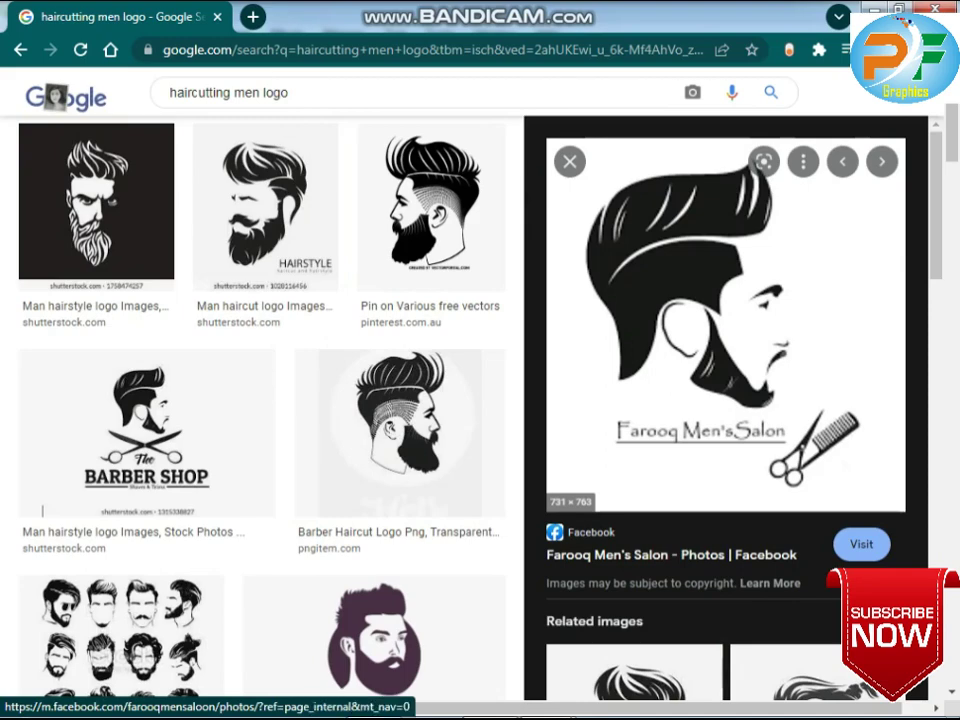
scroll(725, 400, down, 5)
key(Right)
key(Right)
key(Right)
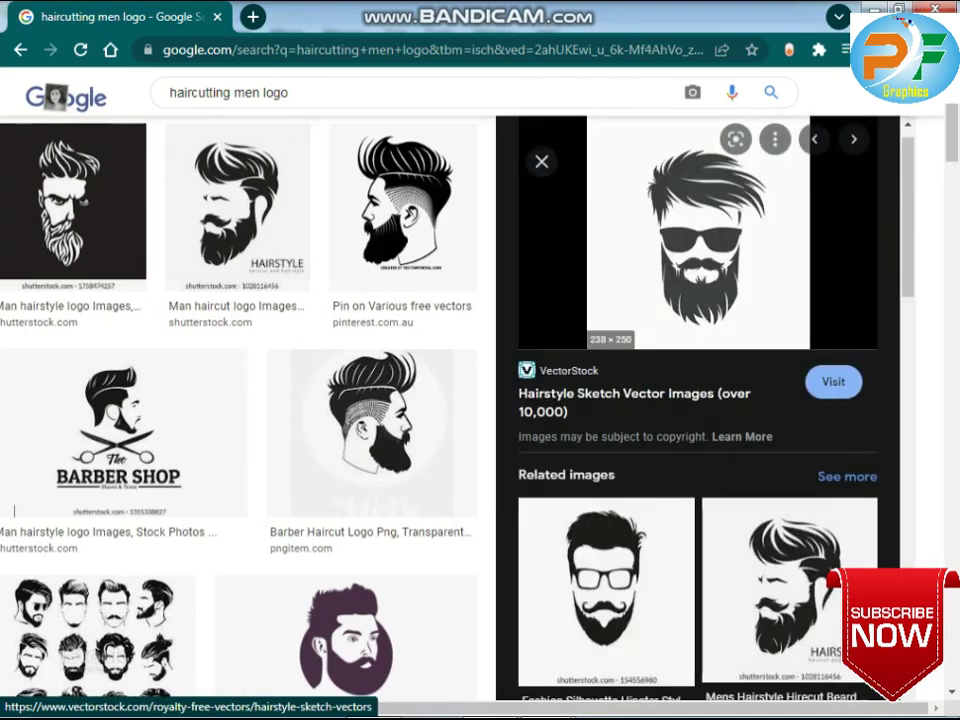
Find the 1,360 × 906 bearded man with sunglasses image among the related images and copy it
scroll(697, 400, down, 6)
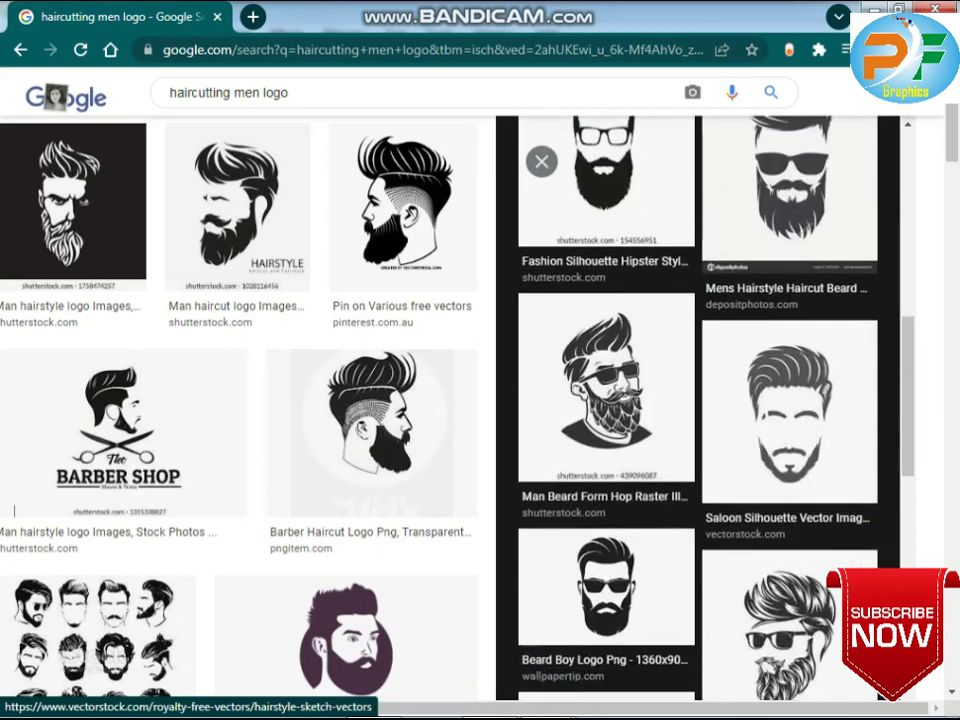
scroll(697, 400, down, 3)
click(606, 520)
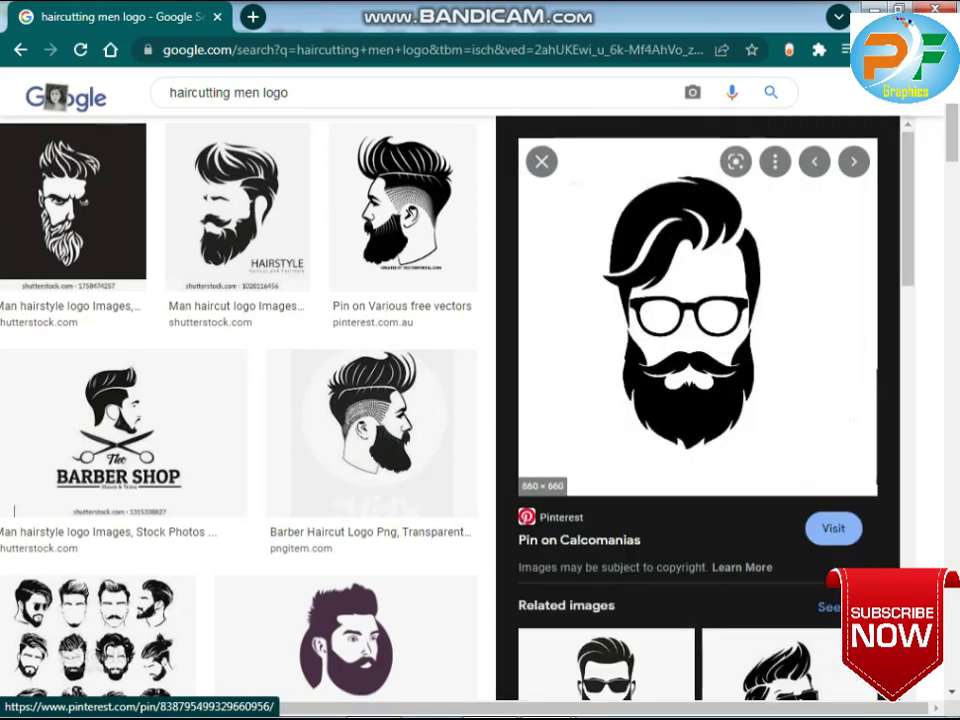
right_click(630, 298)
scroll(630, 298, down, 4)
click(606, 312)
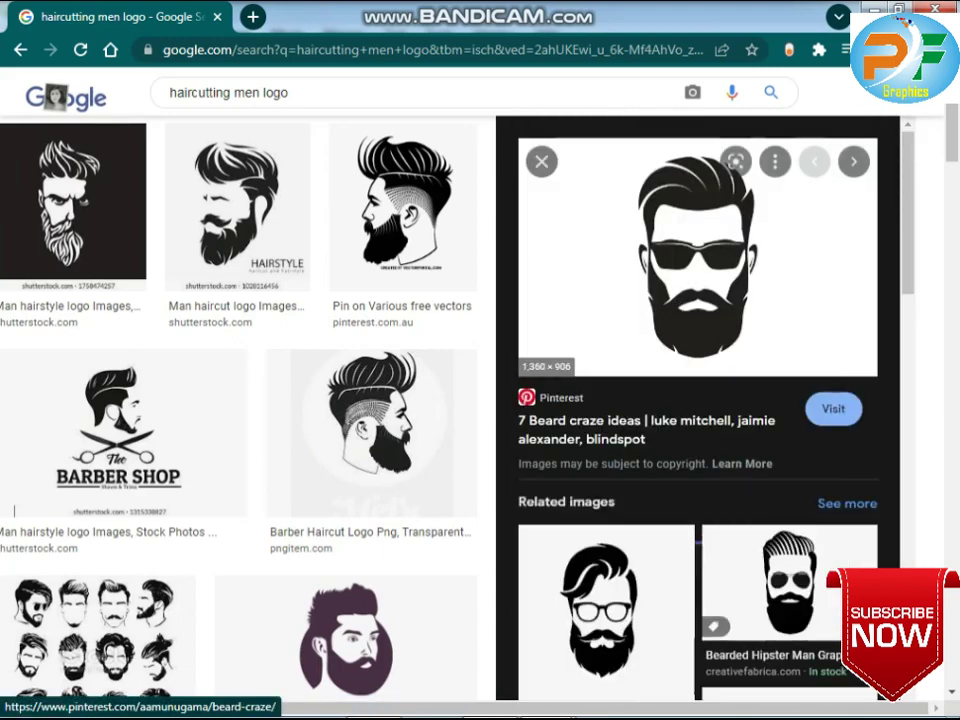
right_click(620, 264)
click(694, 462)
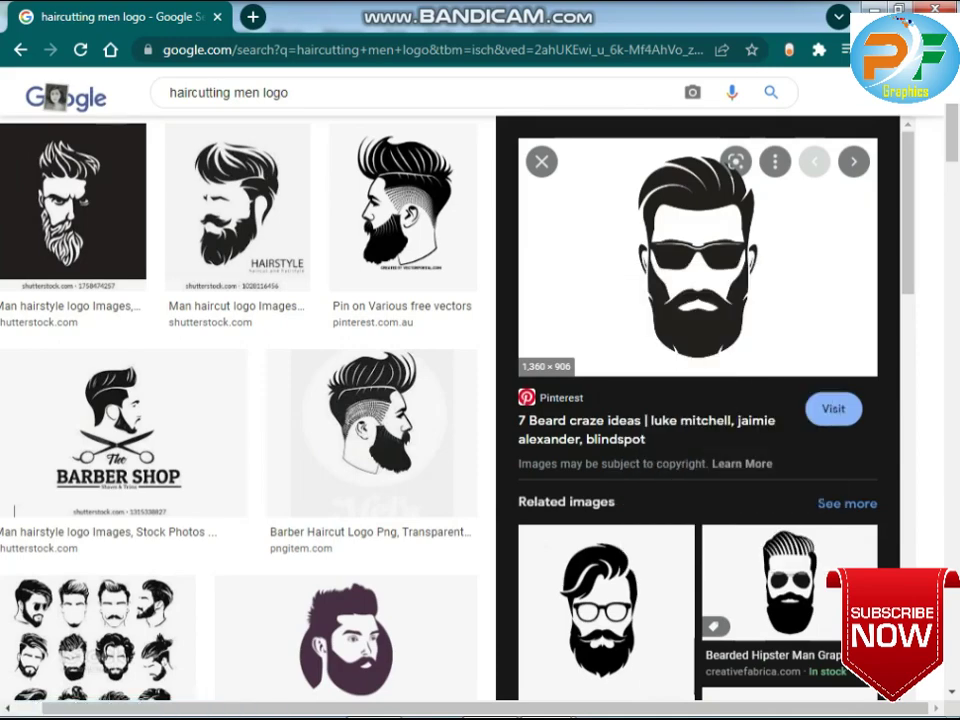
Save the bearded man with sunglasses image to the desktop, close its preview and look through more of the results
key(Return)
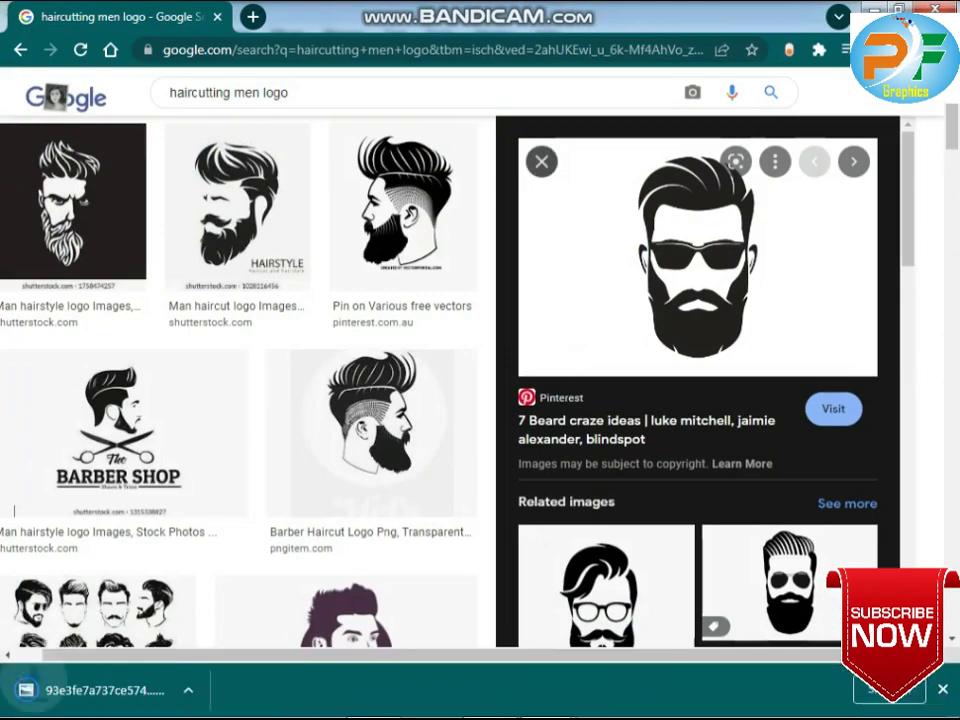
key(Escape)
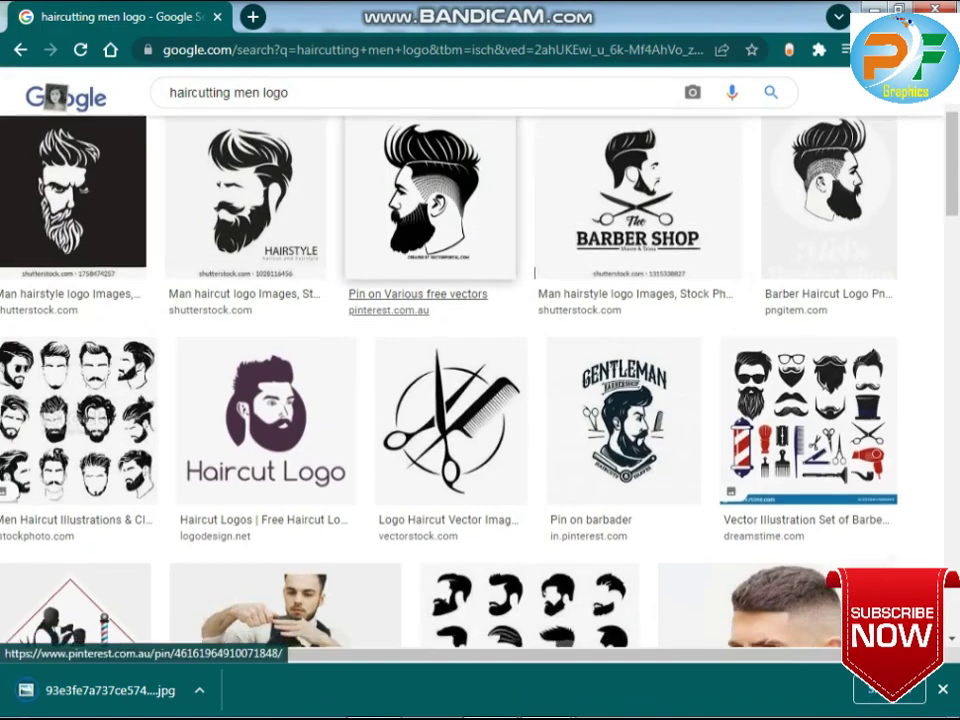
scroll(470, 380, down, 9)
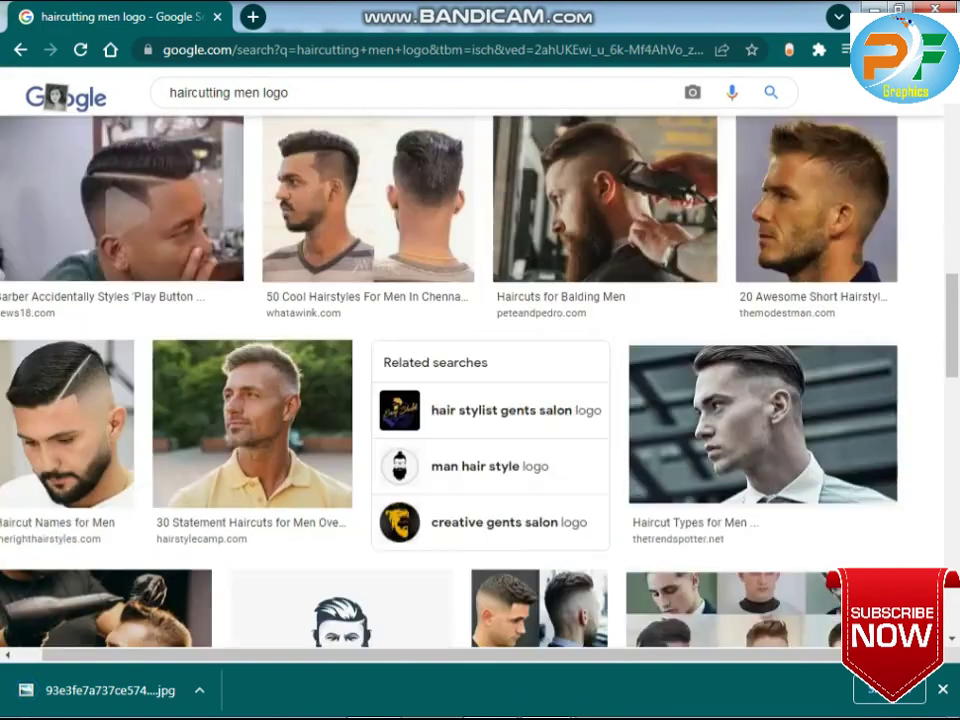
scroll(470, 380, down, 4)
scroll(470, 380, up, 10)
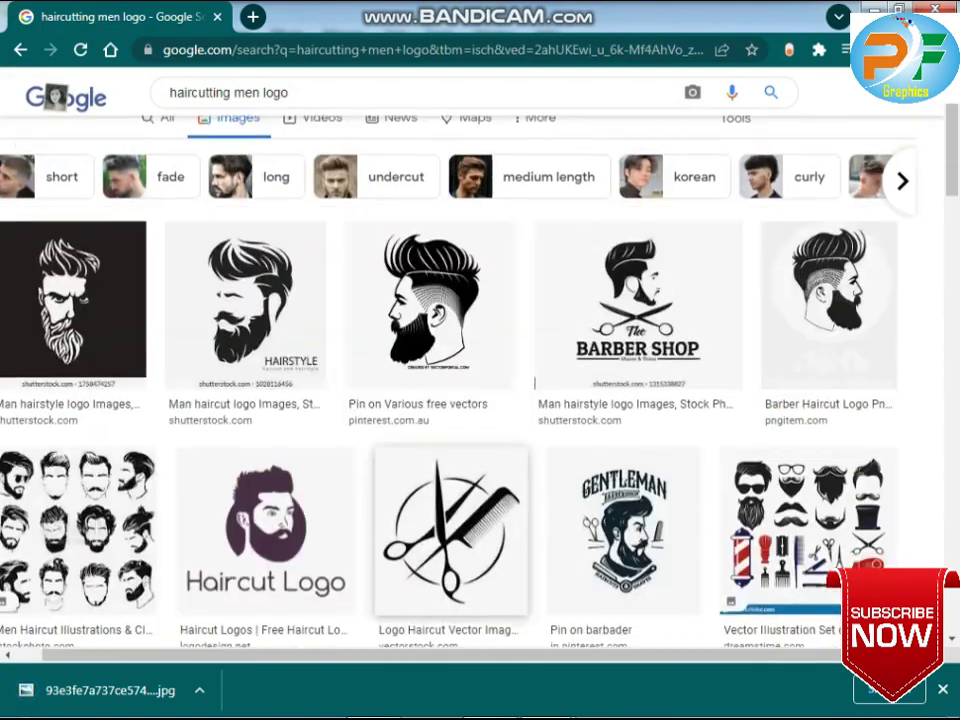
scroll(470, 380, up, 1)
Change the Google Images search to "haircutting logo" by removing the word "men"
double_click(221, 113)
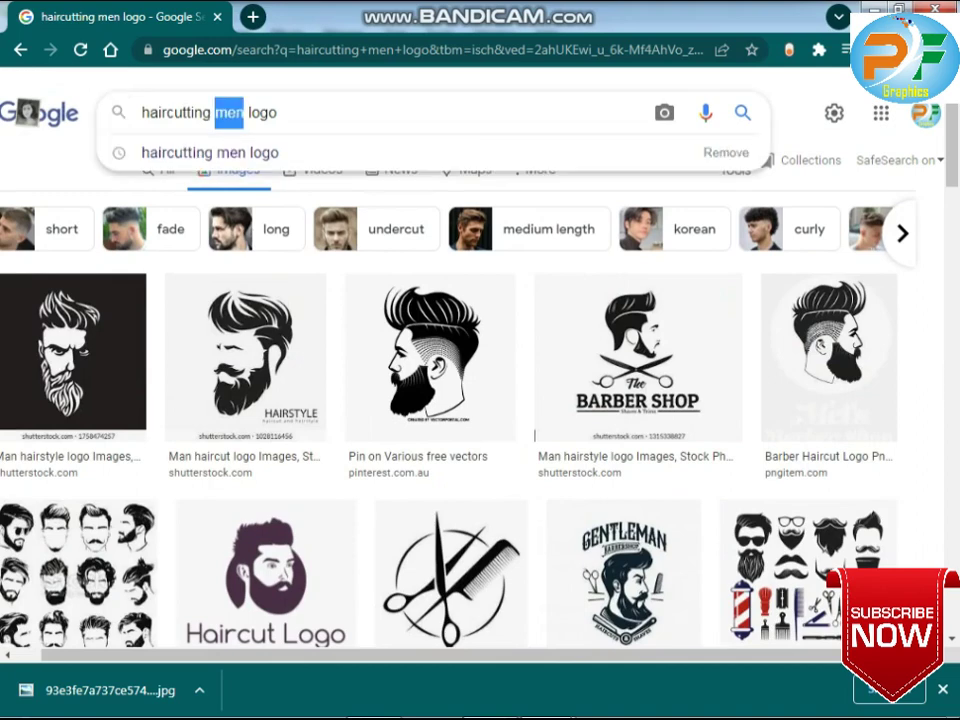
key(BackSpace)
key(Return)
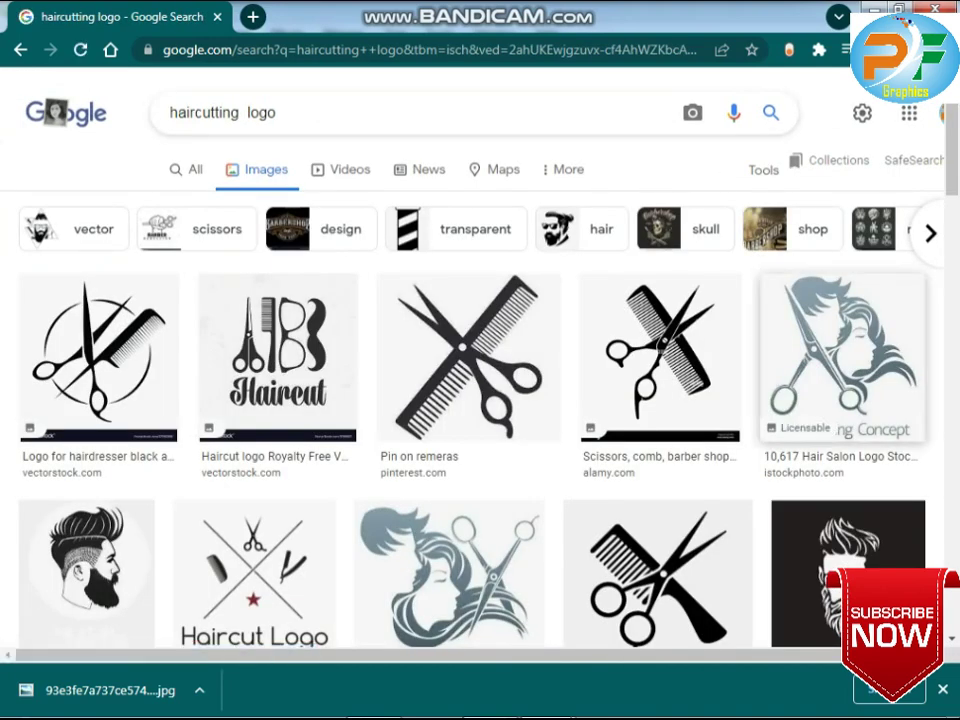
Save the 545 × 612 iStock image of a man and woman with scissors to the desktop as a JPEG
click(842, 357)
right_click(743, 293)
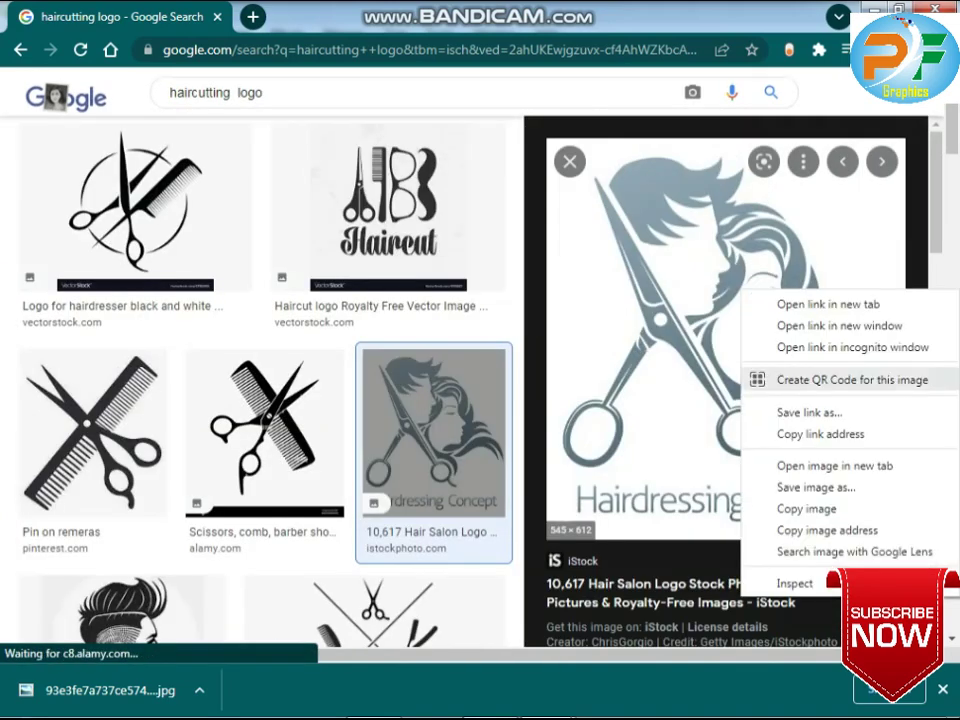
click(816, 487)
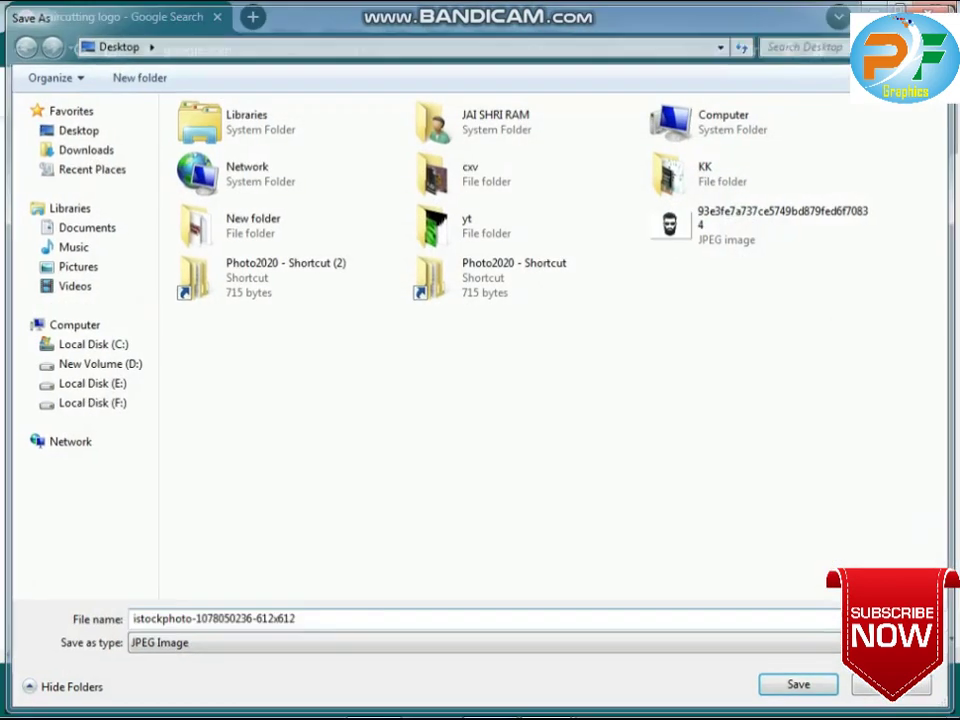
key(Return)
Switch to CorelDRAW and import both saved desktop images, the bearded man and the couple with scissors
click(374, 700)
right_click(321, 194)
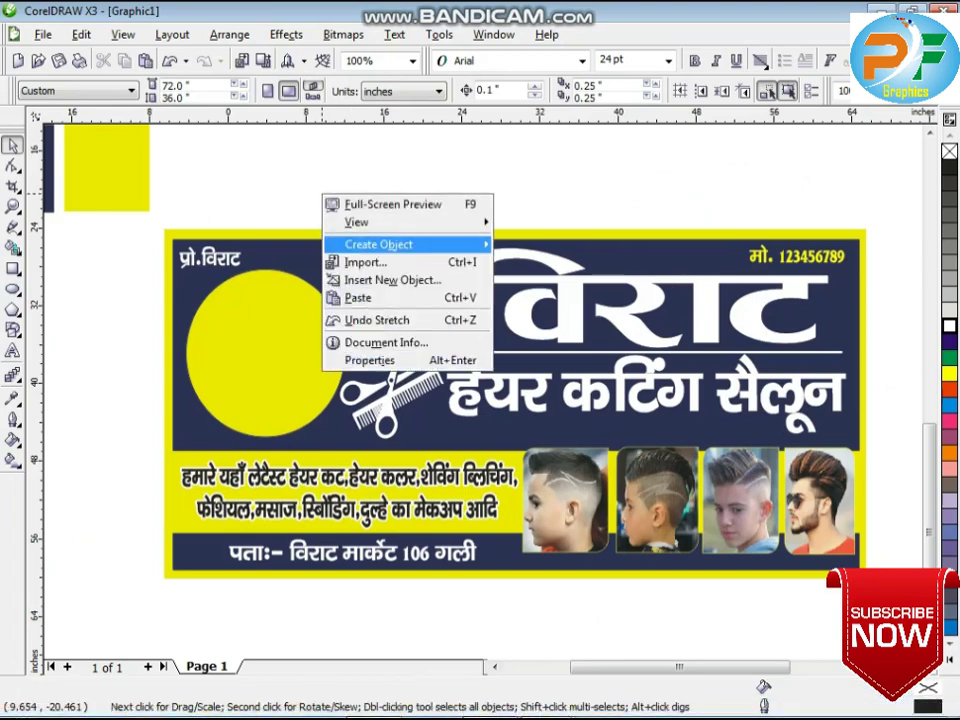
click(364, 262)
key(ctrl+i)
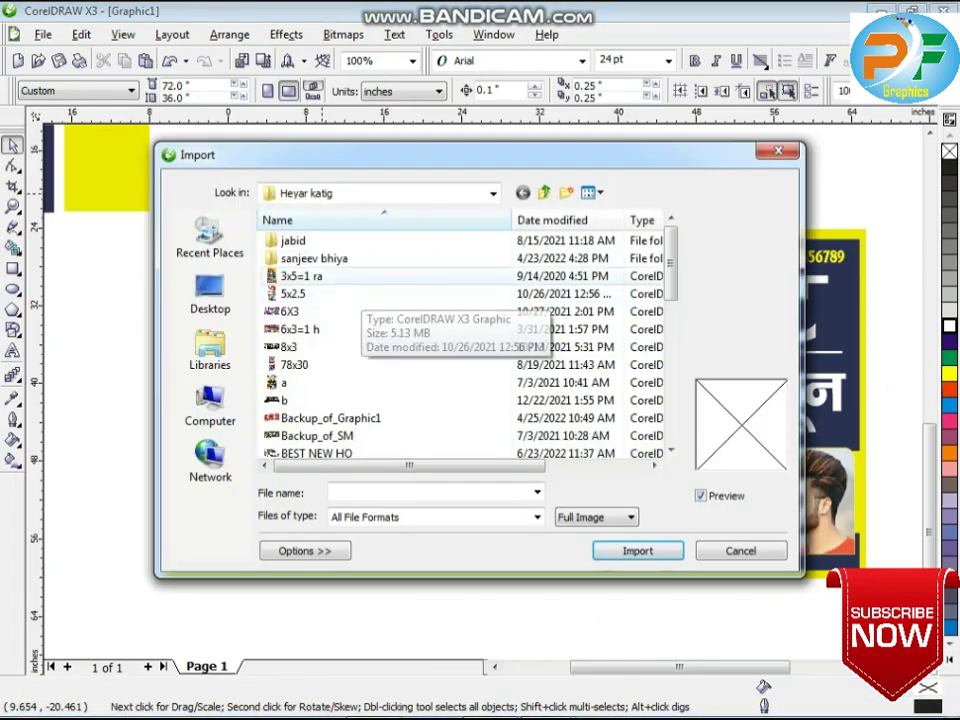
click(210, 295)
scroll(460, 340, down, 5)
click(354, 347)
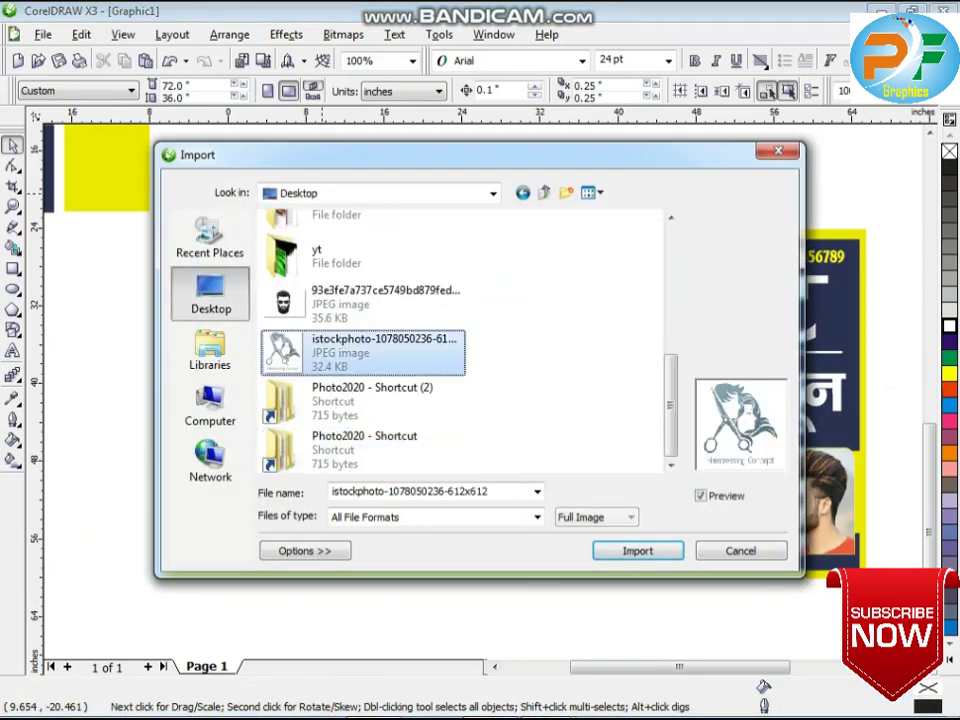
ctrl+click(354, 294)
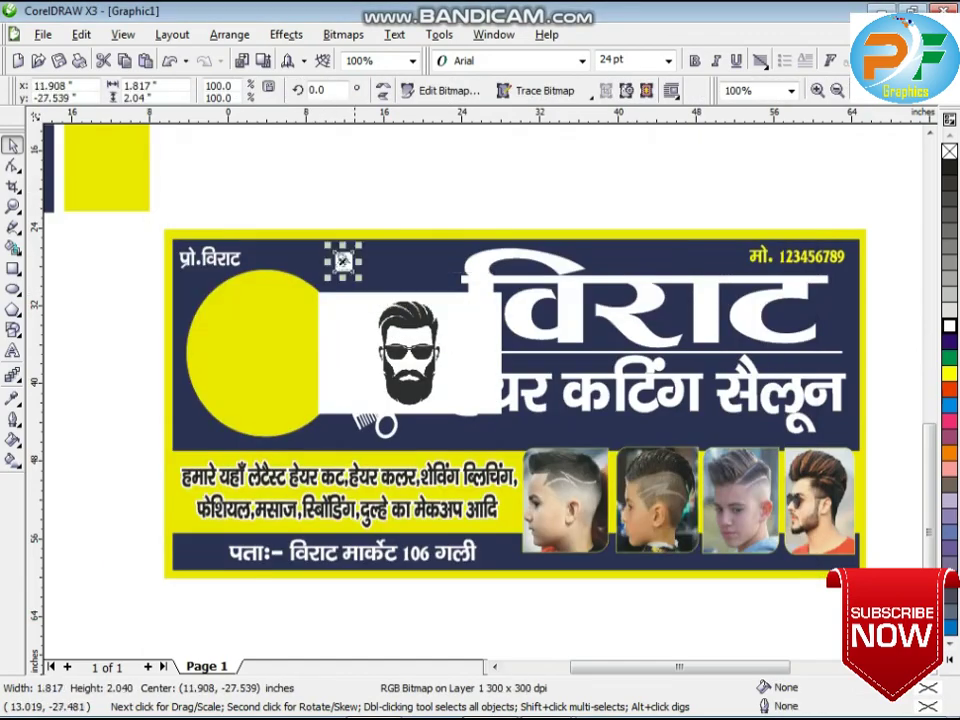
Enlarge the couple-with-scissors bitmap to about 12 in wide, place a Quick Trace of it above the banner
drag(359, 278, 408, 333)
mouse_move(379, 294)
mouse_down()
mouse_move(458, 214)
mouse_move(603, 160)
mouse_up()
click(545, 91)
click(545, 113)
Ungroup the traced couple graphic and delete its pale background and the "Hairdressing Concept" lettering
scroll(607, 213, up, 2)
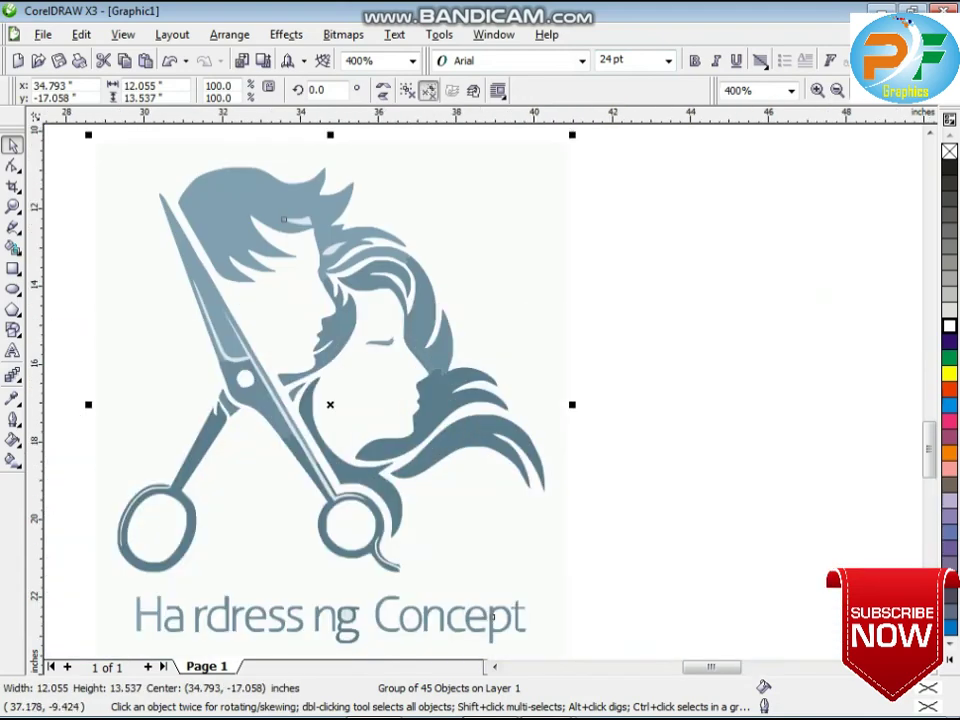
click(429, 91)
click(602, 236)
click(510, 243)
key(Delete)
scroll(448, 512, down, 1)
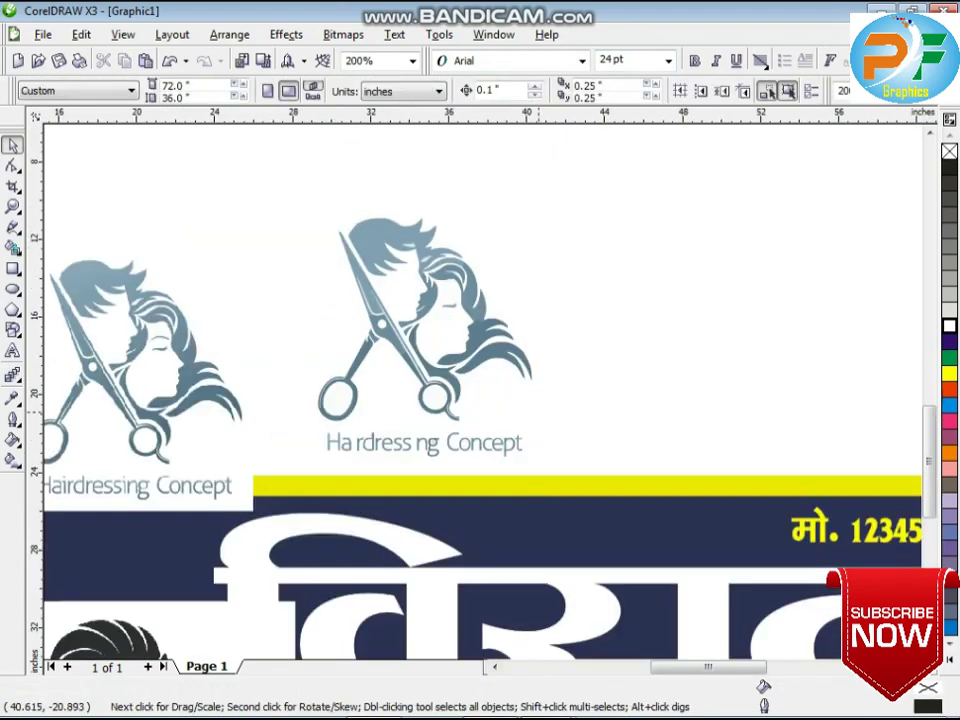
drag(540, 412, 307, 492)
key(Delete)
Delete the fills inside both scissor handles of the traced couple graphic, and delete the original couple bitmap
drag(338, 397, 357, 408)
key(Delete)
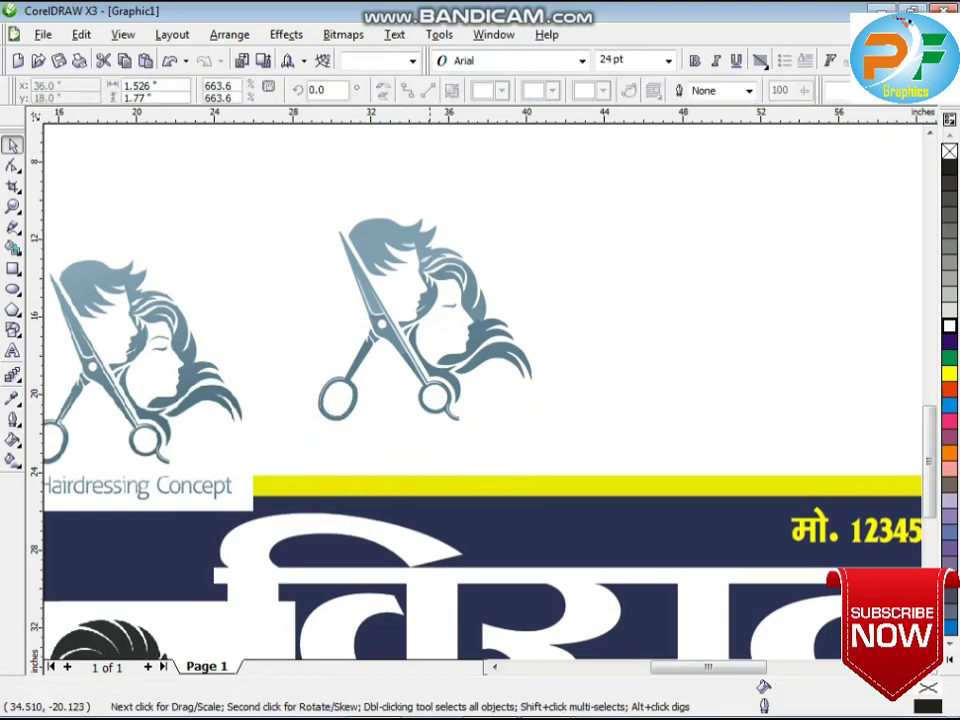
click(430, 395)
key(Delete)
scroll(353, 381, down, 1)
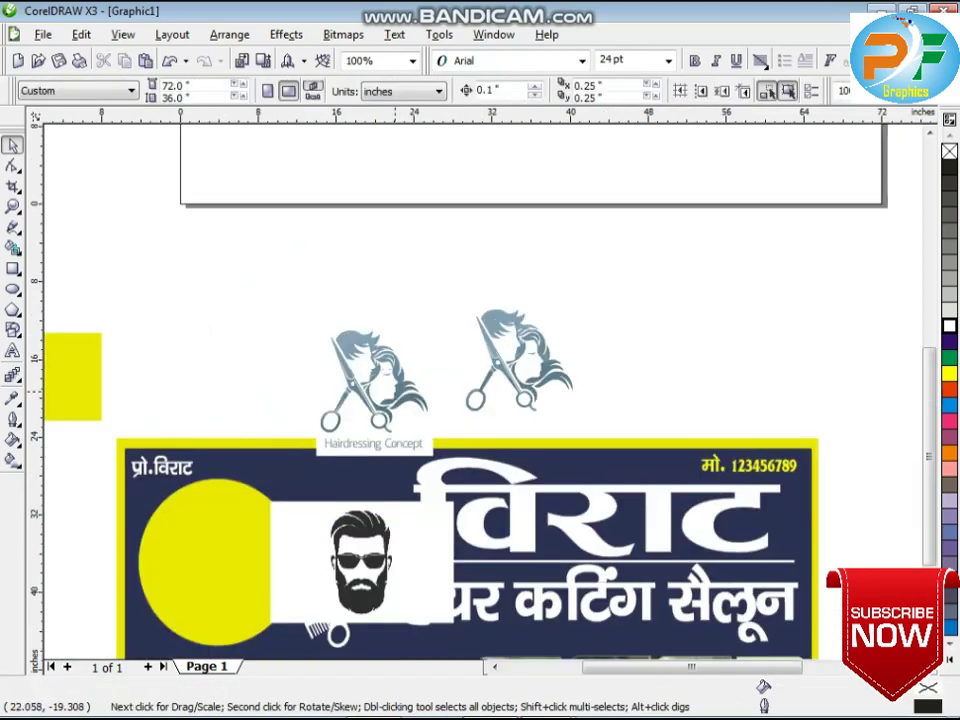
click(396, 391)
key(Delete)
Move the bearded man bitmap above the banner, trace it with the Line art preset and delete the original bitmap
drag(363, 546, 340, 327)
click(542, 91)
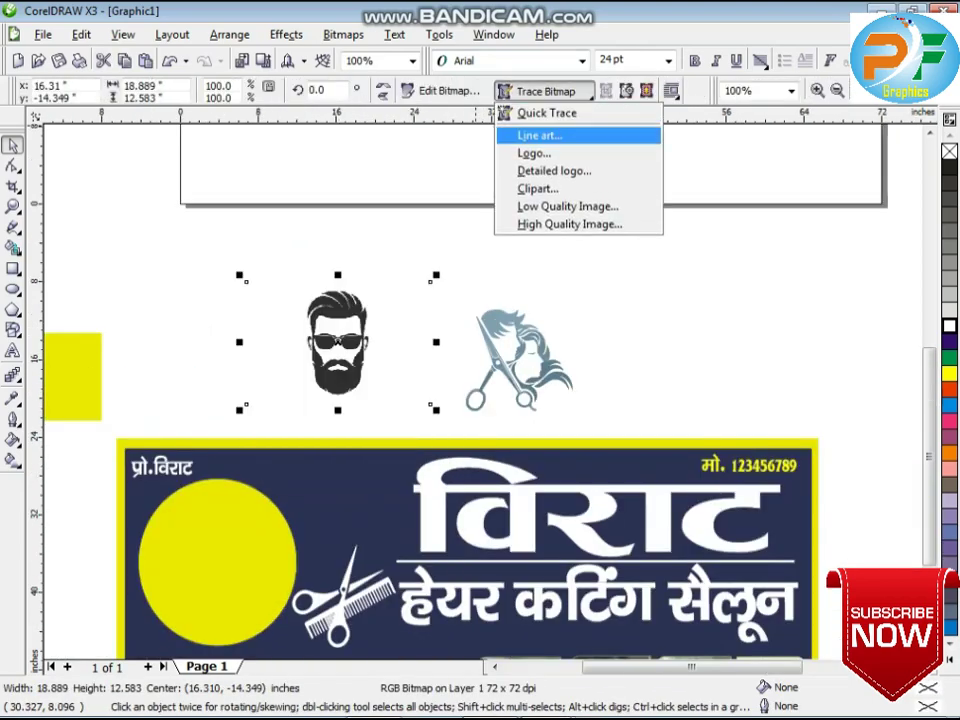
click(540, 133)
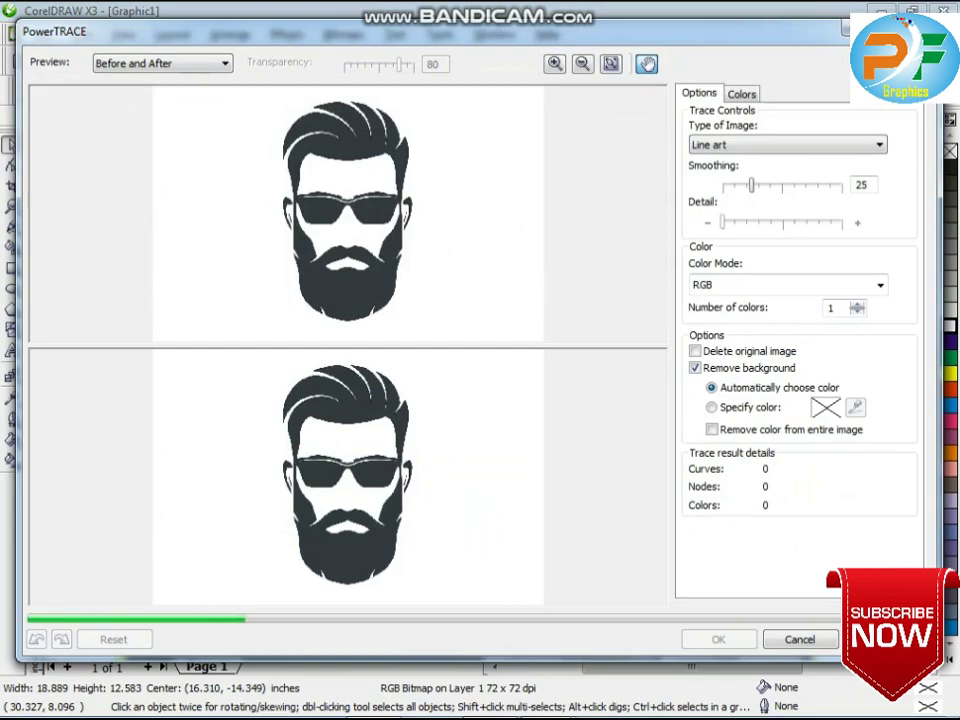
key(Return)
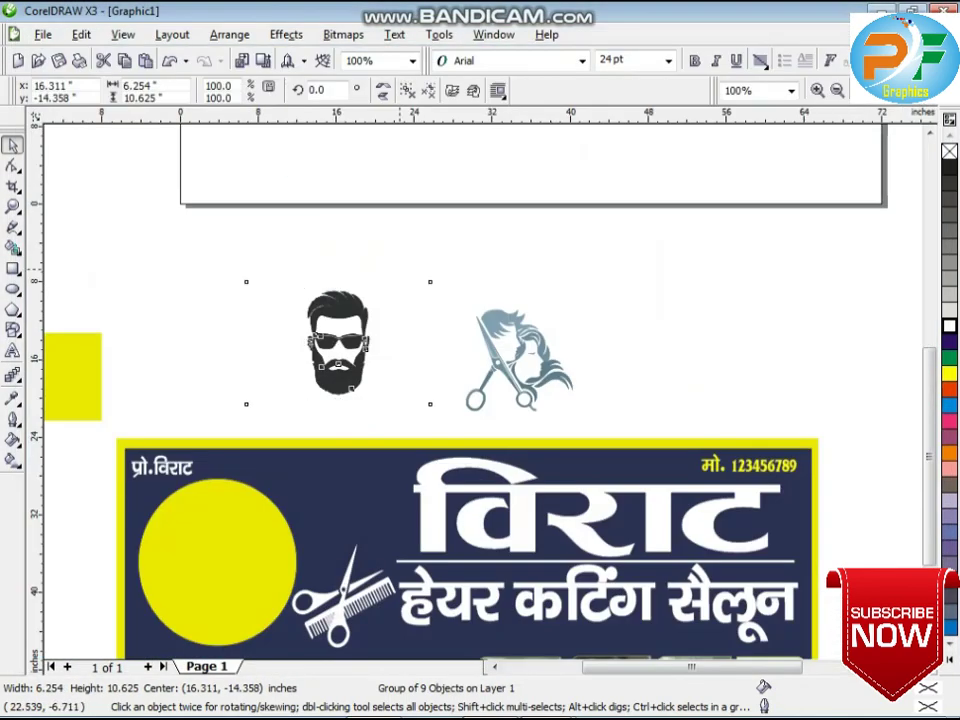
click(396, 322)
key(Delete)
click(348, 341)
key(Delete)
scroll(347, 346, up, 1)
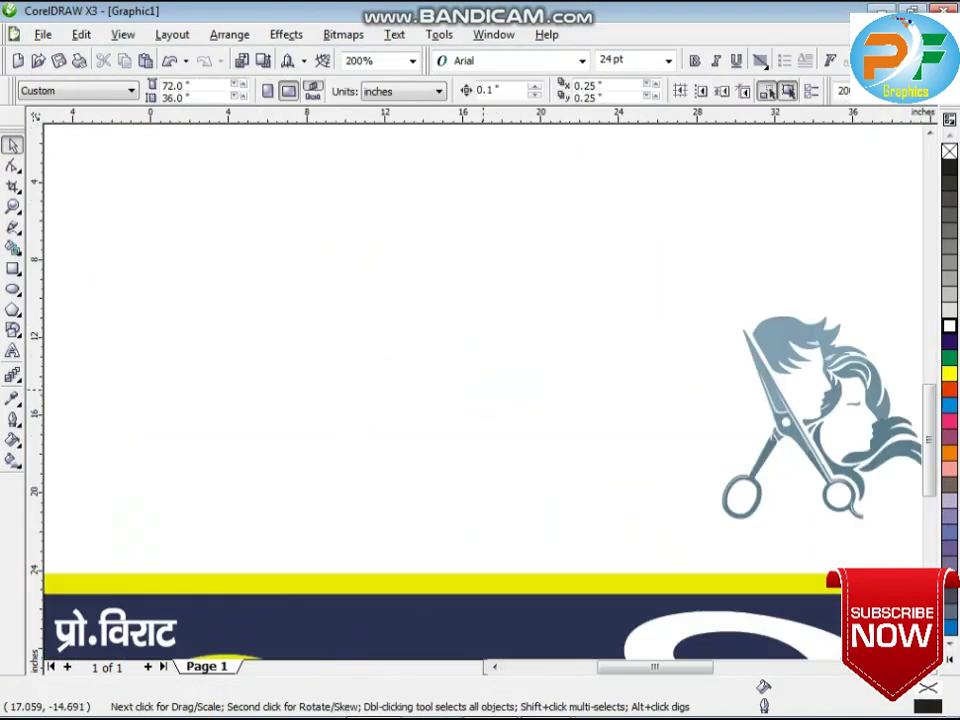
key(ctrl+z)
Ungroup the traced bearded head, delete the white face and mouth pieces, and group the remaining dark shapes
click(473, 90)
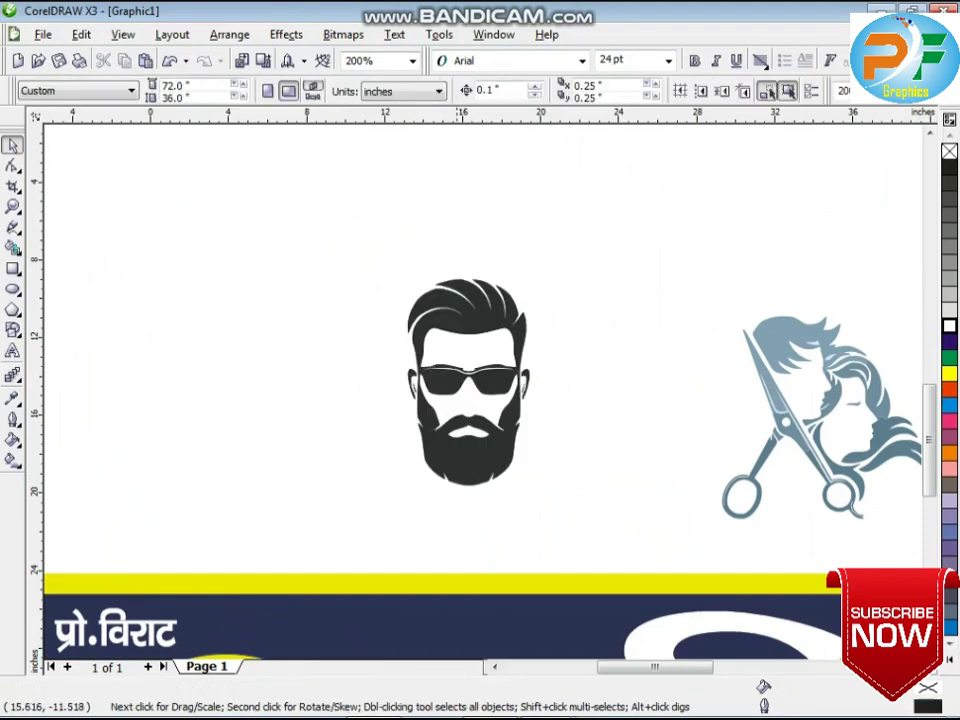
scroll(471, 388, up, 1)
click(484, 395)
key(Delete)
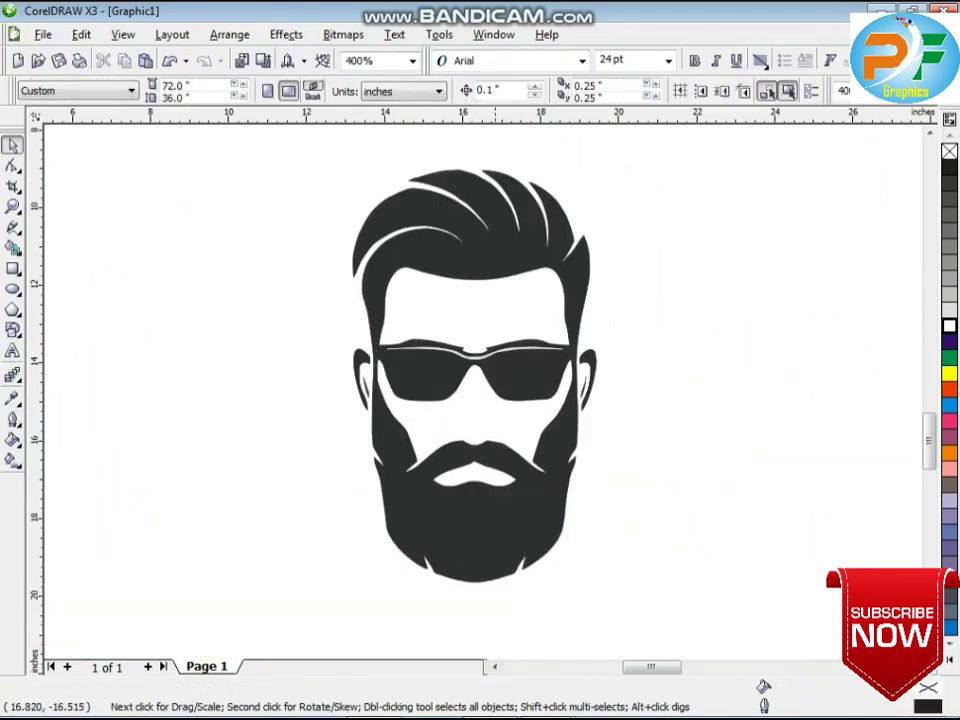
click(493, 476)
key(Delete)
scroll(508, 452, down, 2)
drag(392, 285, 512, 455)
key(ctrl+g)
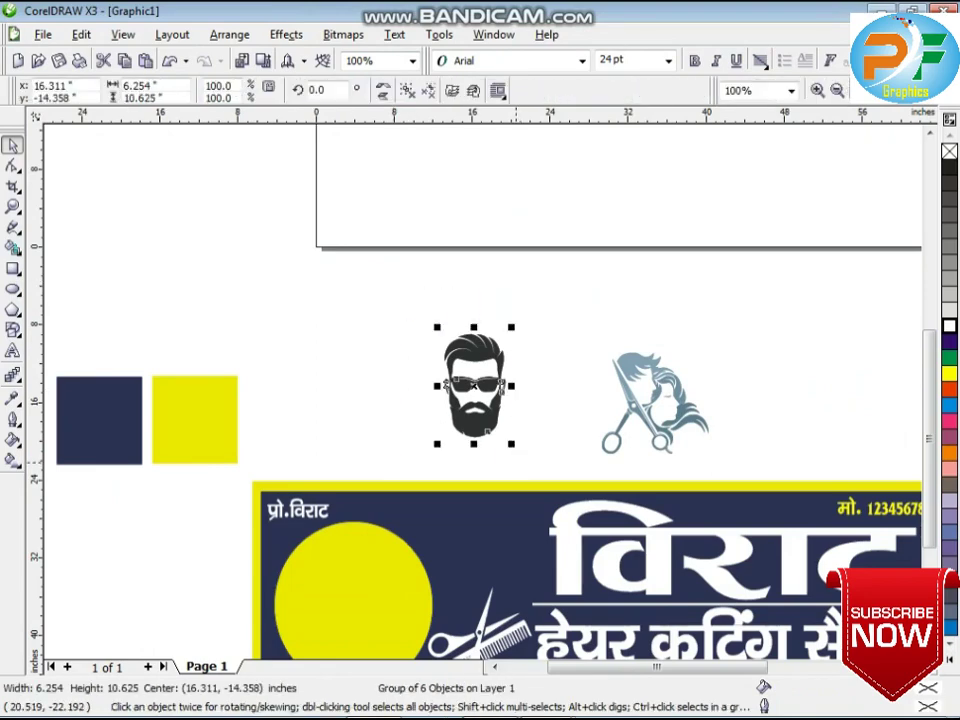
Place the bearded head in the middle of the yellow circle, enlarged to about 8.8 × 14.9 in with a black fill
drag(487, 432, 388, 557)
scroll(388, 557, up, 1)
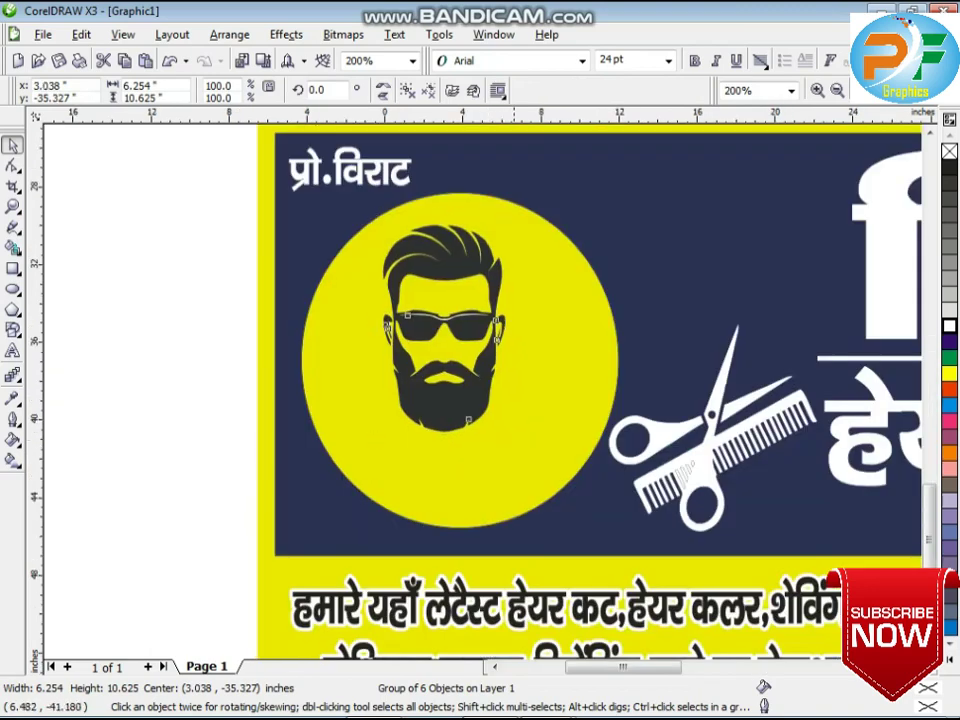
drag(512, 438, 558, 519)
key(Up)
key(Up)
key(Up)
key(Up)
key(Up)
key(Left)
key(Left)
key(Left)
key(Down)
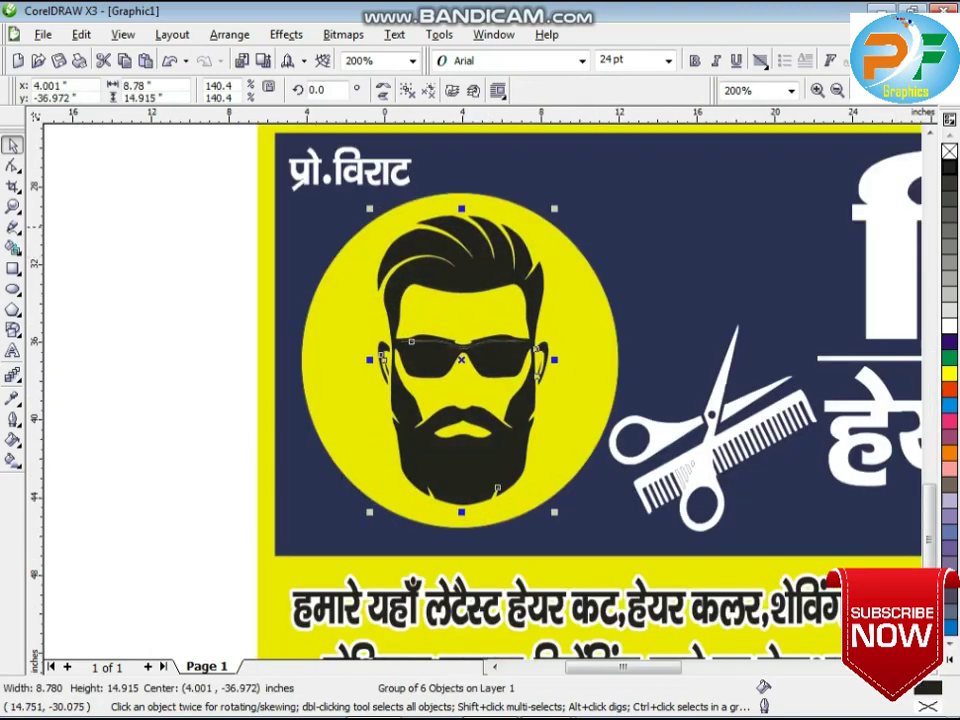
Enlarge the bearded head to about 9.2 × 15.6 in and nudge it back to the circle's centre
mouse_move(554, 211)
mouse_down()
mouse_move(564, 193)
mouse_move(560, 203)
mouse_up()
key(Left)
key(Left)
key(Left)
key(Down)
key(Down)
key(Right)
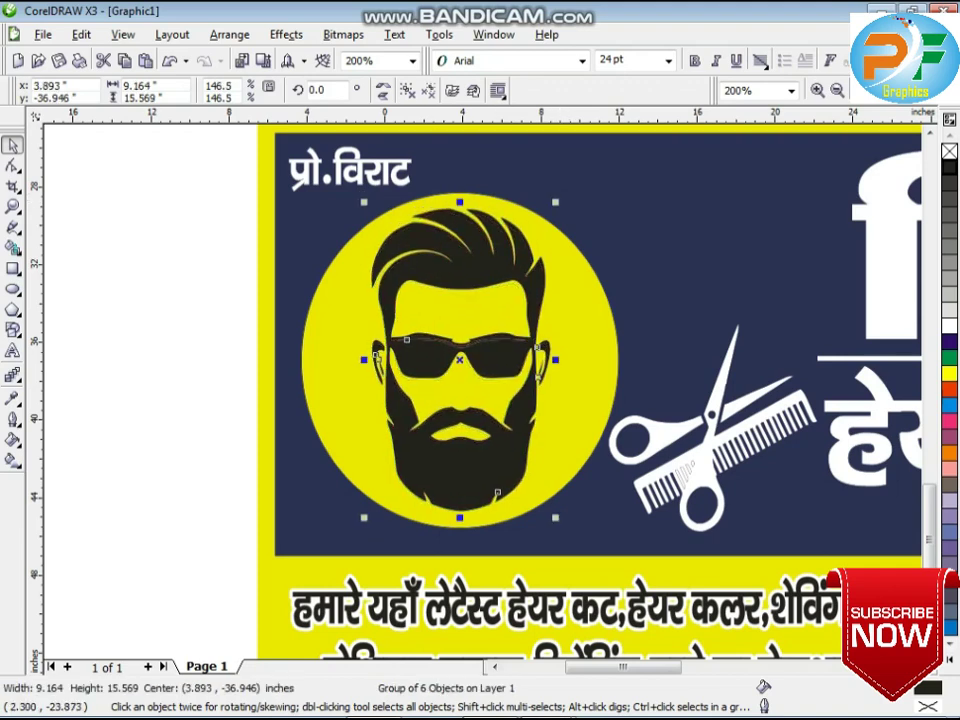
Ungroup the bearded head, remove the thin strip along the top of the sunglasses and select the remaining pieces
click(408, 91)
click(204, 253)
click(461, 348)
key(Escape)
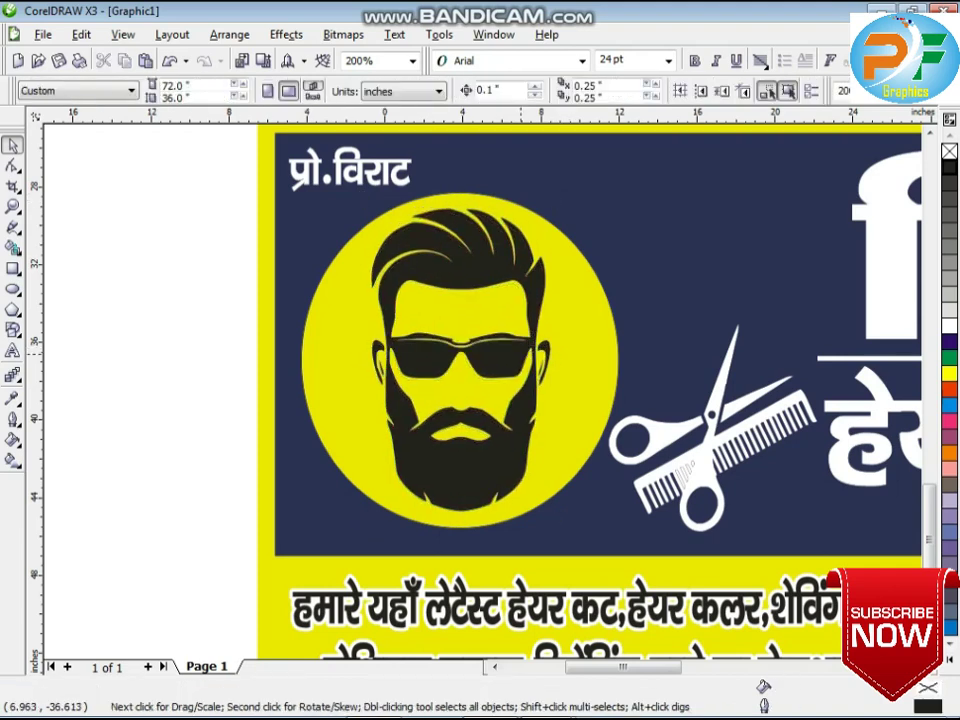
scroll(521, 353, down, 1)
drag(265, 297, 506, 485)
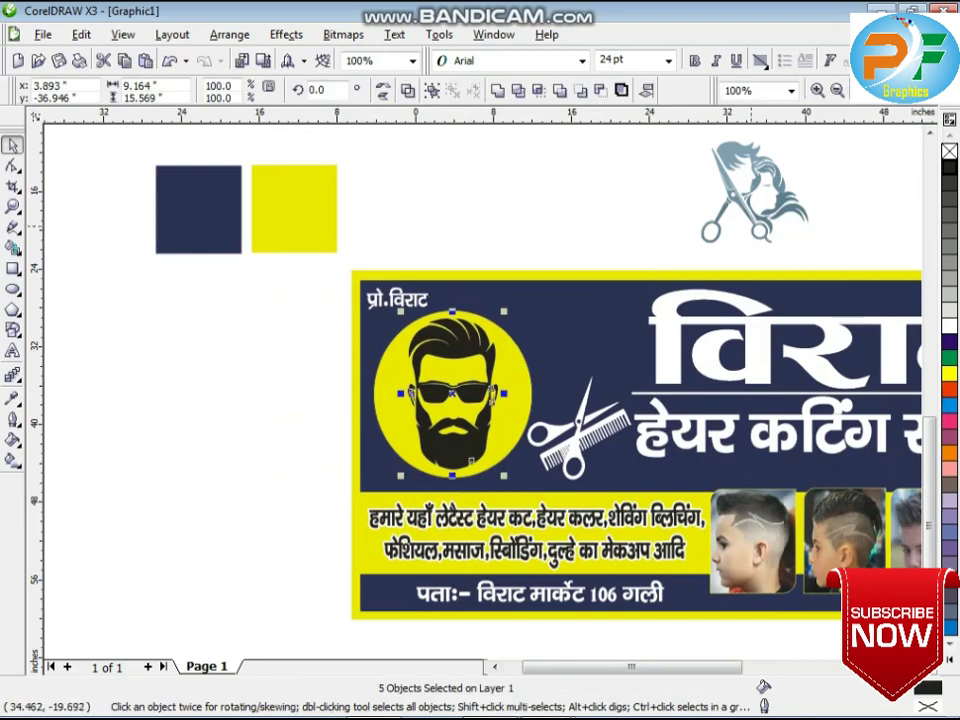
Move the traced couple-with-scissors graphic onto the navy area between the yellow circle and the large title
click(751, 228)
click(683, 251)
scroll(869, 141, up, 1)
click(761, 182)
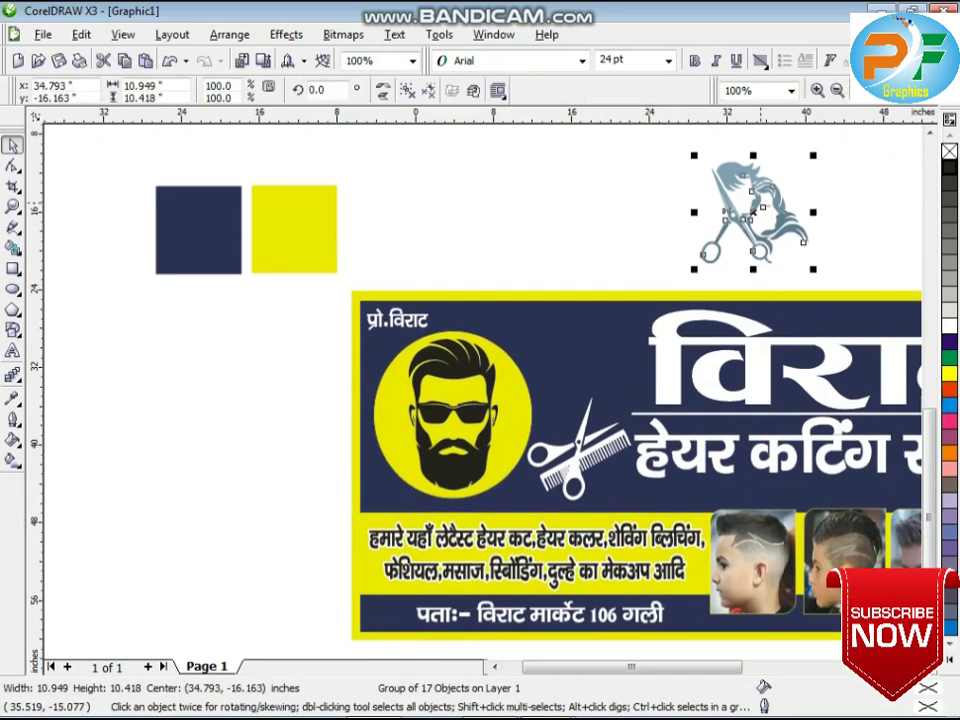
drag(761, 182, 609, 352)
scroll(740, 365, up, 1)
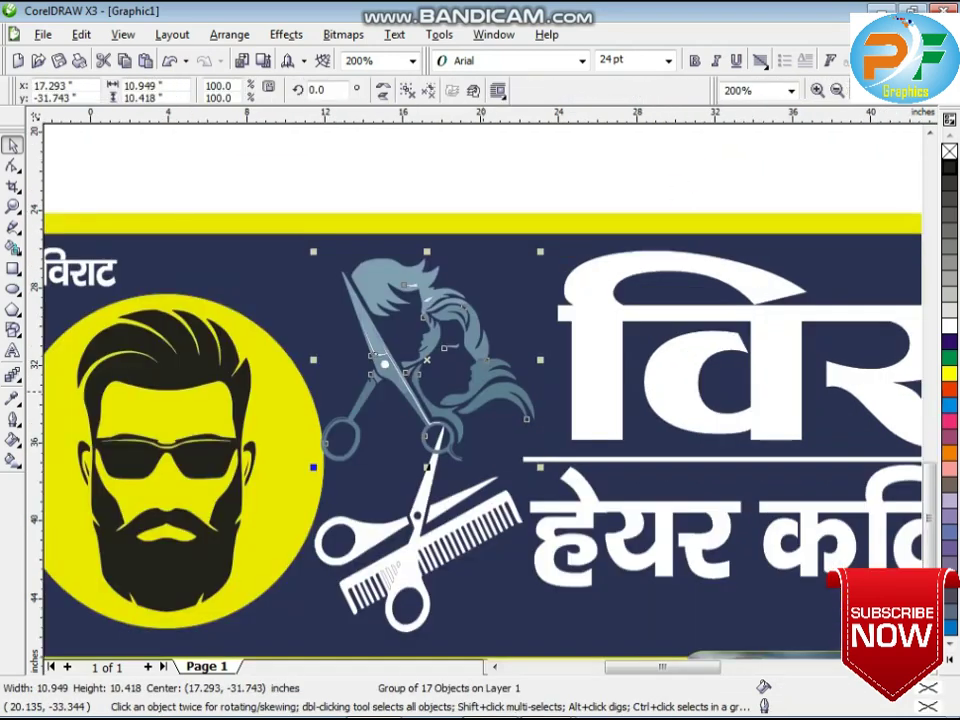
Enlarge the couple graphic to about 11.4 × 10.8 in, nudge it up and right, and fill it white
drag(535, 467, 544, 475)
key(Up)
key(Up)
key(Up)
key(Up)
key(Up)
key(Up)
key(Right)
key(Right)
key(Up)
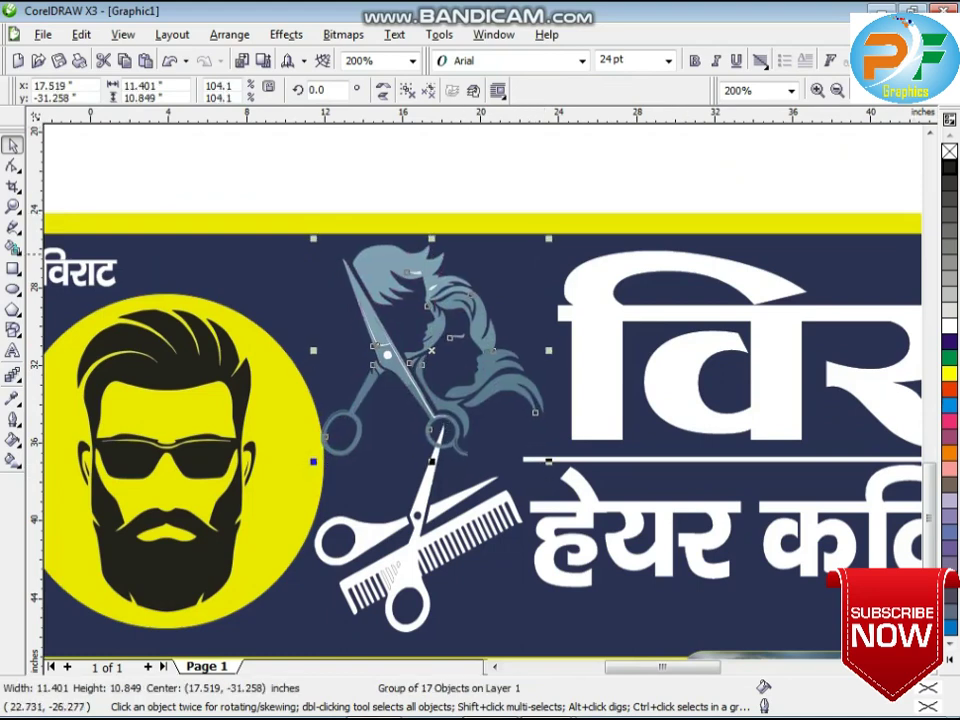
key(Right)
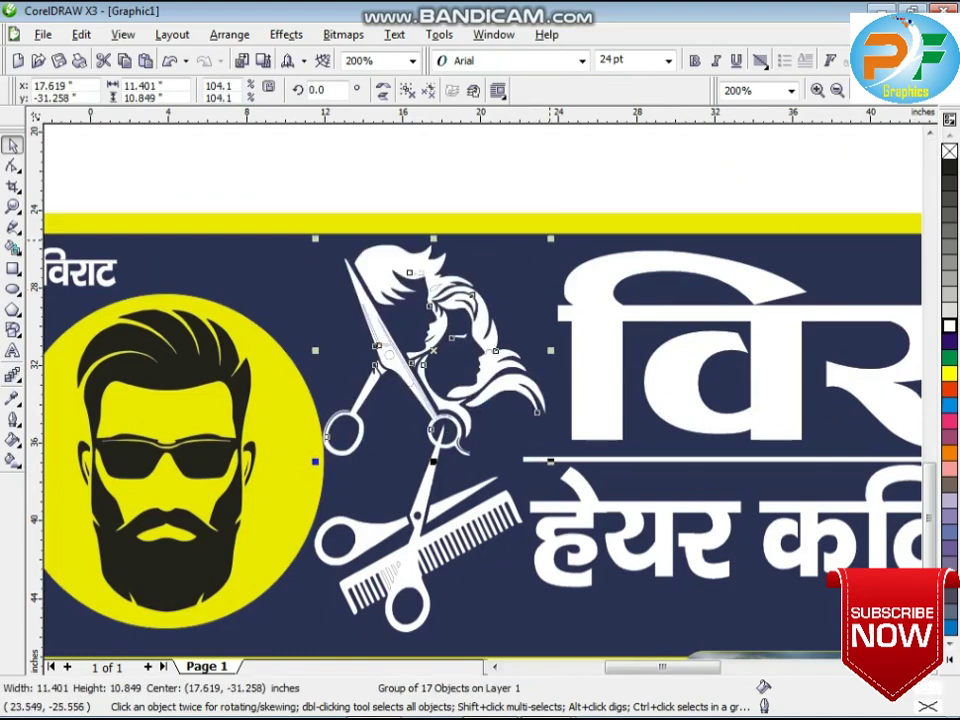
Shrink the couple graphic to about 10.4 × 9.9 in with a yellow fill, and reduce the white scissors and comb to about 9.8 × 9.8 in
drag(551, 239, 541, 247)
click(949, 372)
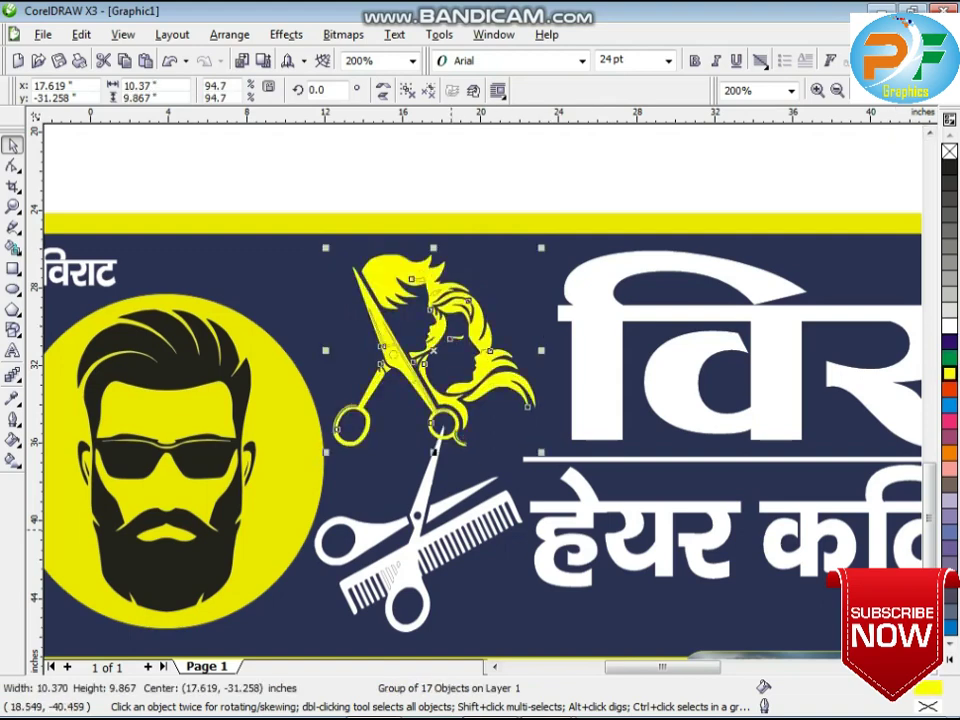
click(452, 527)
drag(521, 424, 518, 448)
Ungroup the yellow couple-with-scissors graphic so its individual shapes can be edited
click(450, 308)
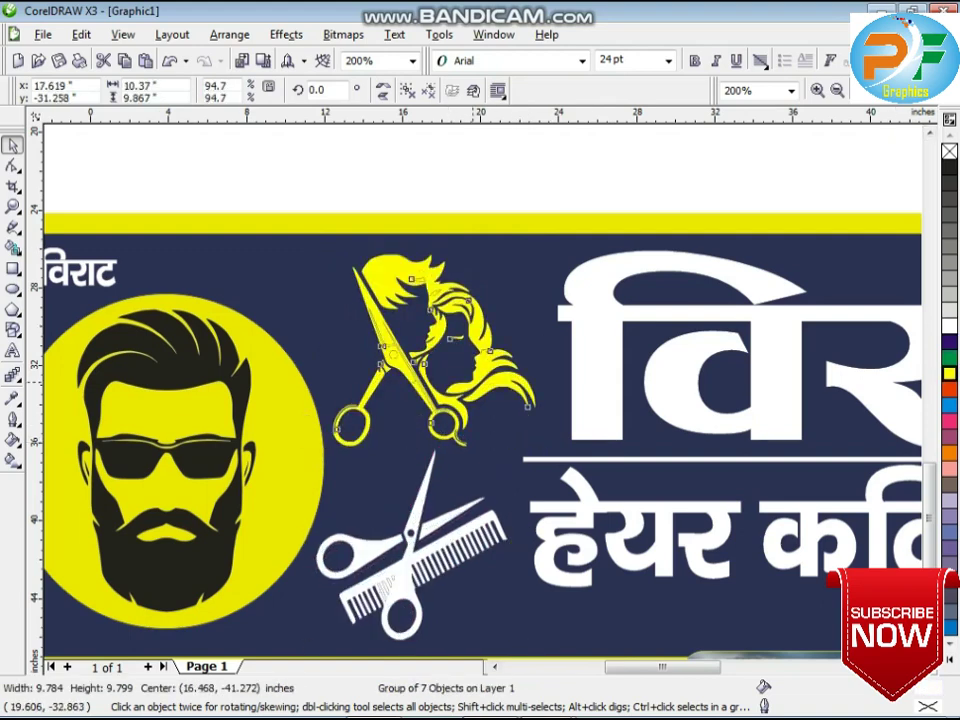
scroll(450, 308, up, 1)
click(408, 91)
key(Escape)
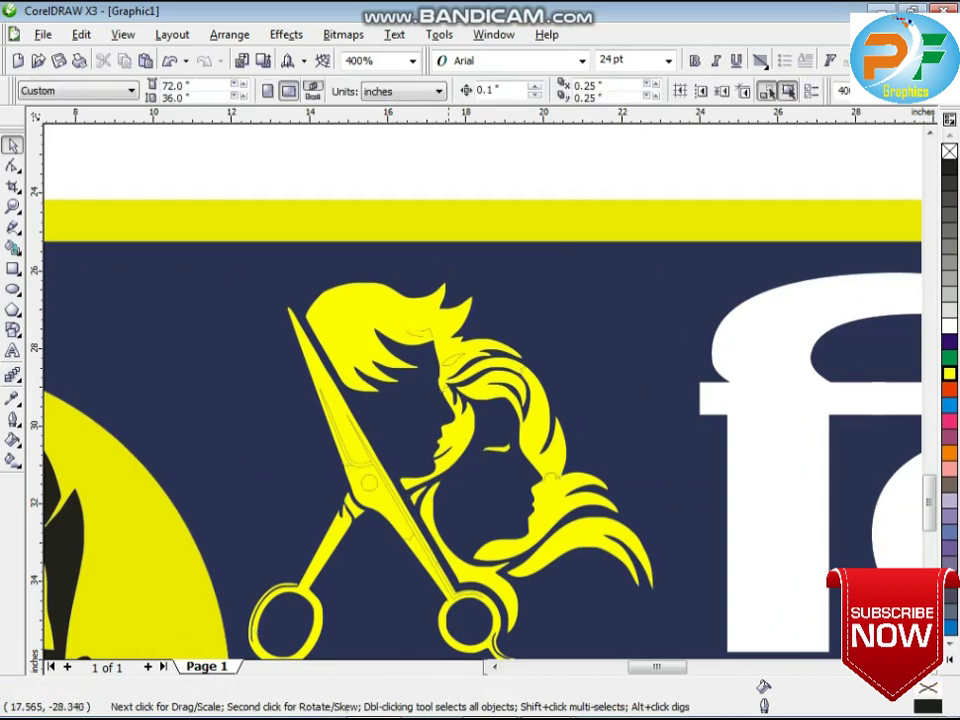
Delete the leftover yellow pieces that fill the gaps in the man's hair and the scissors of the couple graphic
click(454, 349)
drag(388, 166, 487, 392)
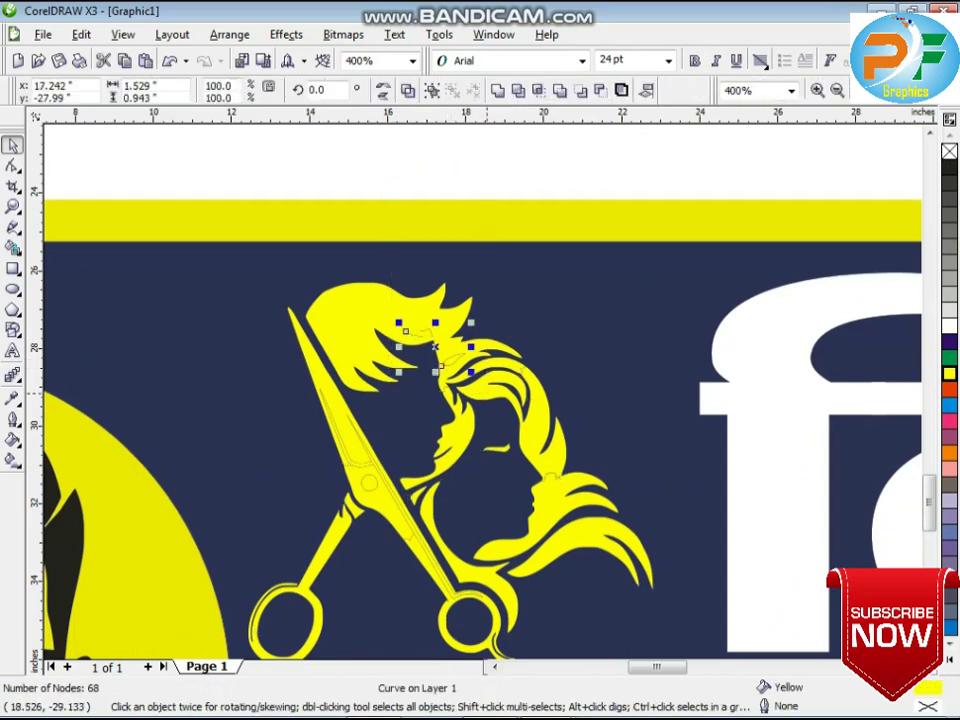
key(Delete)
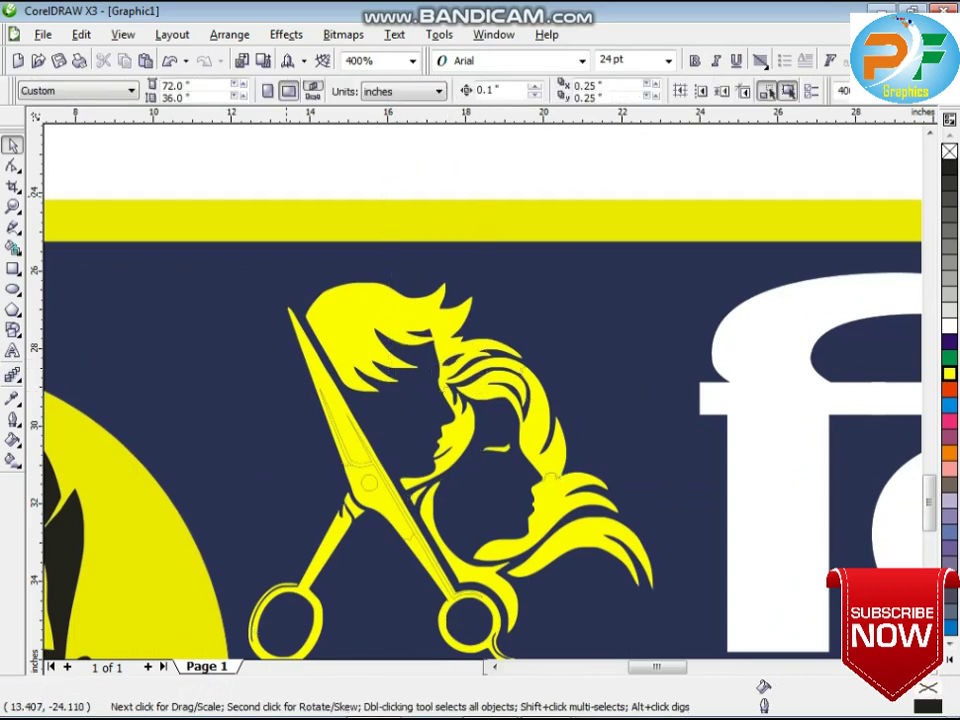
scroll(349, 425, up, 2)
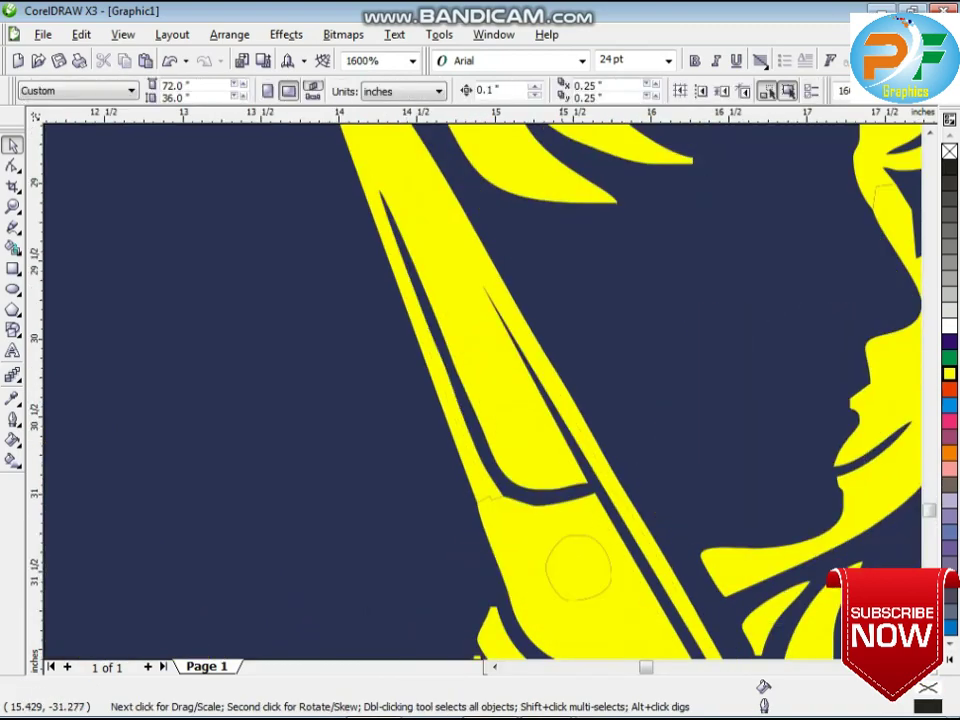
Weld all remaining yellow shapes of the couple-with-scissors graphic into one object and check its cutouts
scroll(492, 372, down, 4)
drag(514, 442, 558, 454)
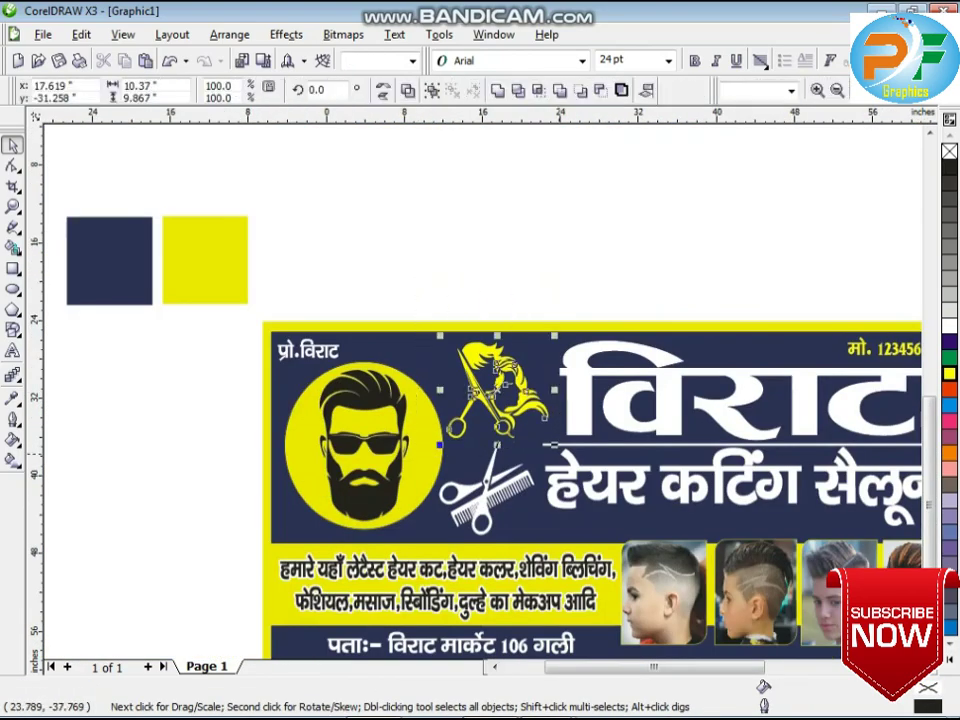
click(497, 91)
click(460, 170)
scroll(476, 364, up, 1)
scroll(510, 430, up, 2)
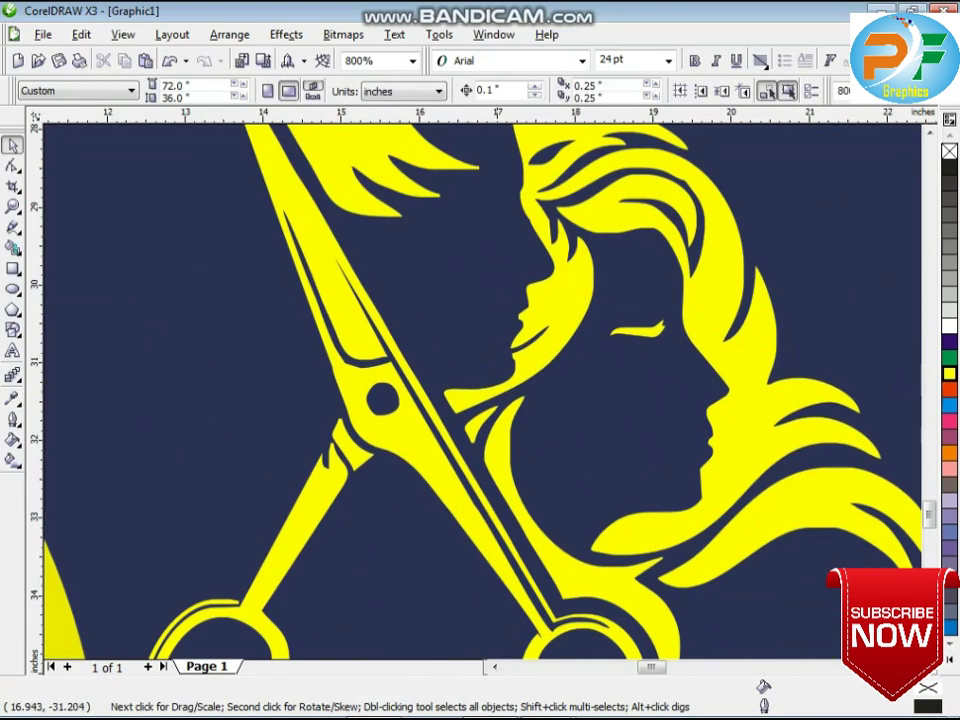
scroll(507, 500, down, 2)
Ungroup the white scissors-and-comb graphic and delete the white slivers filling the gaps between the comb's teeth
scroll(443, 569, up, 2)
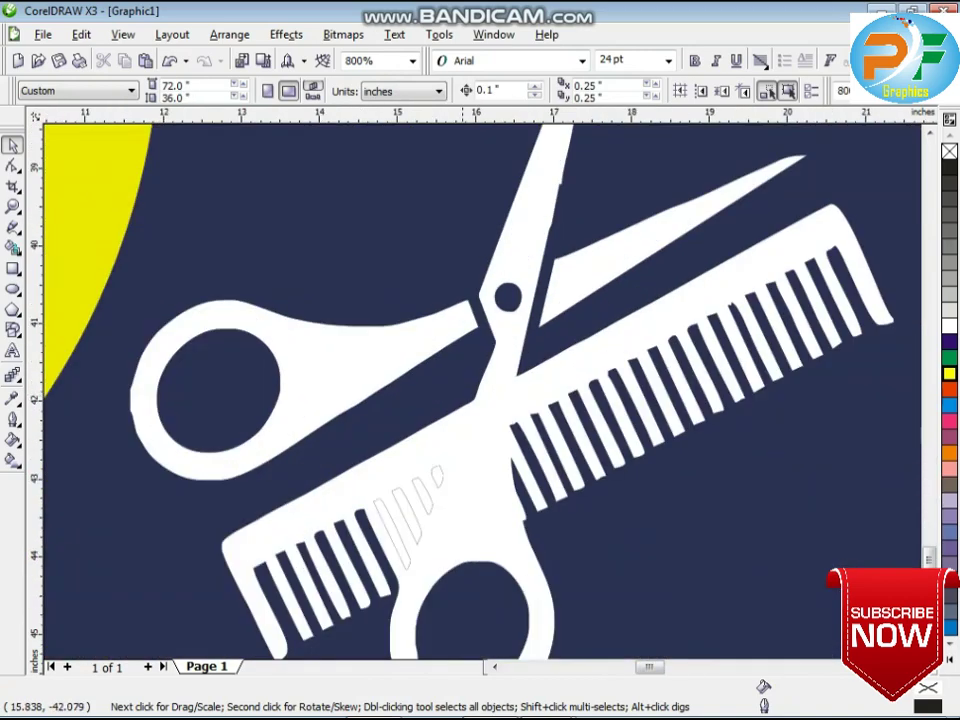
scroll(483, 390, down, 2)
scroll(505, 378, down, 2)
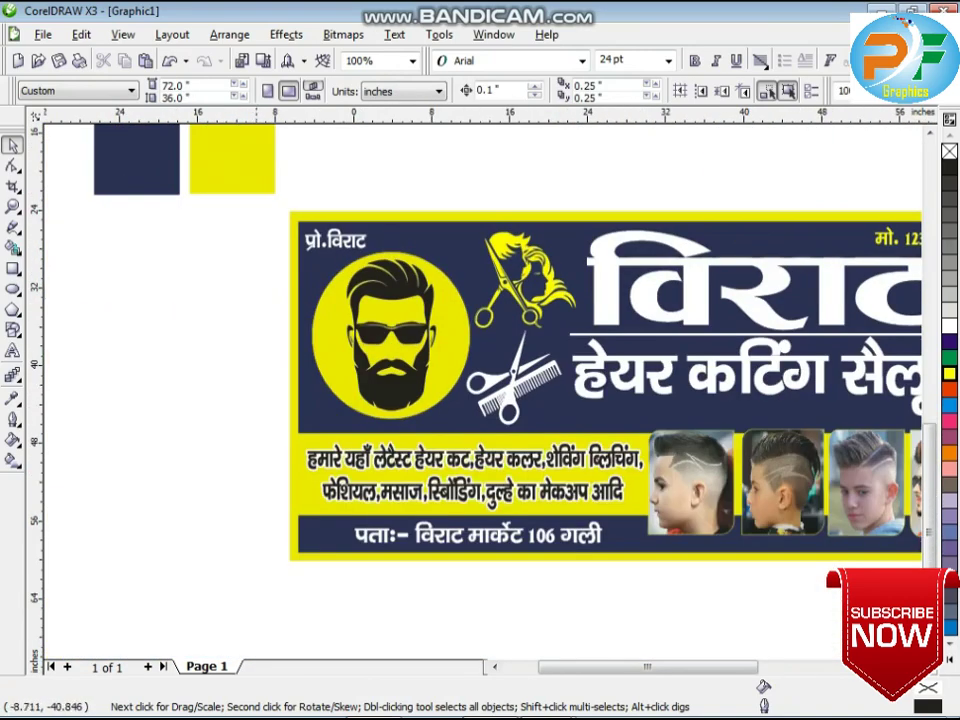
click(499, 399)
scroll(500, 390, up, 2)
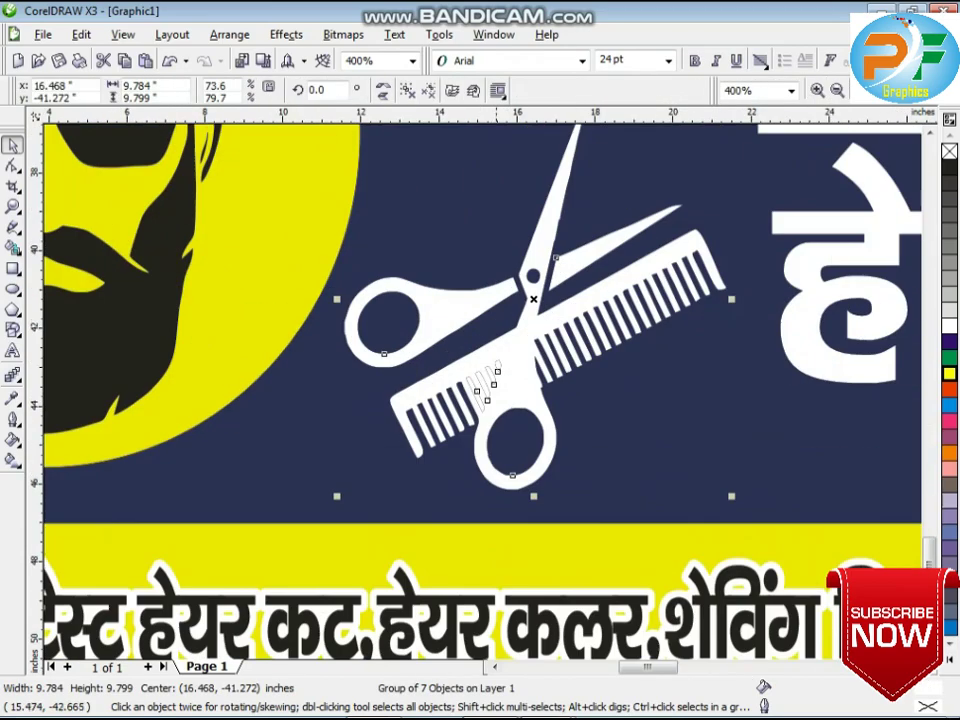
key(ctrl+u)
click(540, 376)
scroll(486, 382, up, 2)
click(481, 394)
key(Delete)
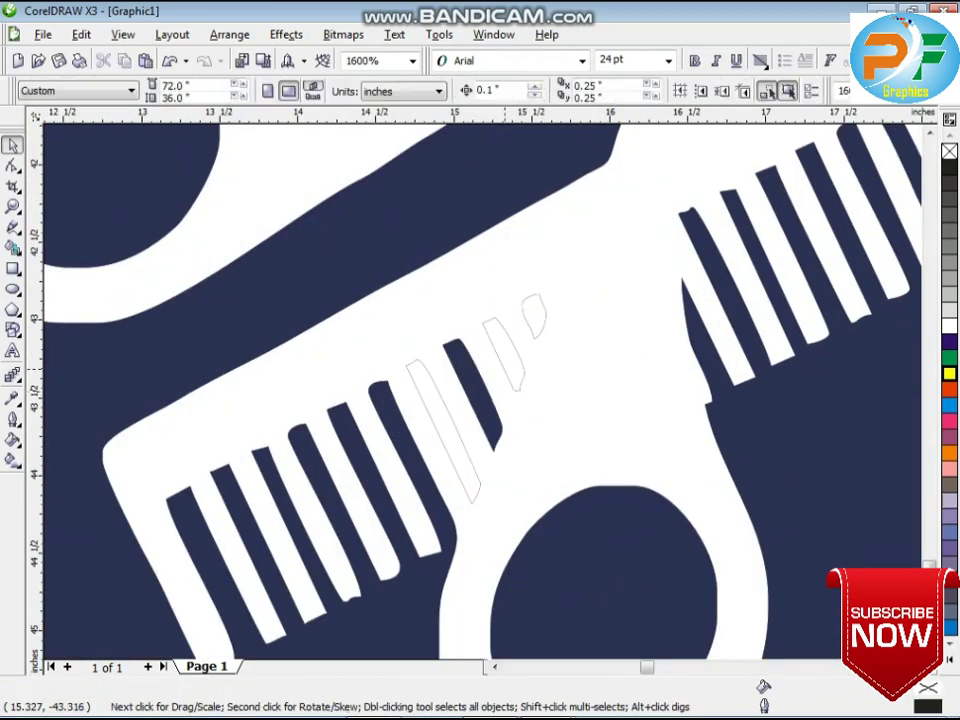
click(508, 364)
key(Delete)
Delete the proprietor's name text above the bearded man logo
scroll(440, 420, down, 5)
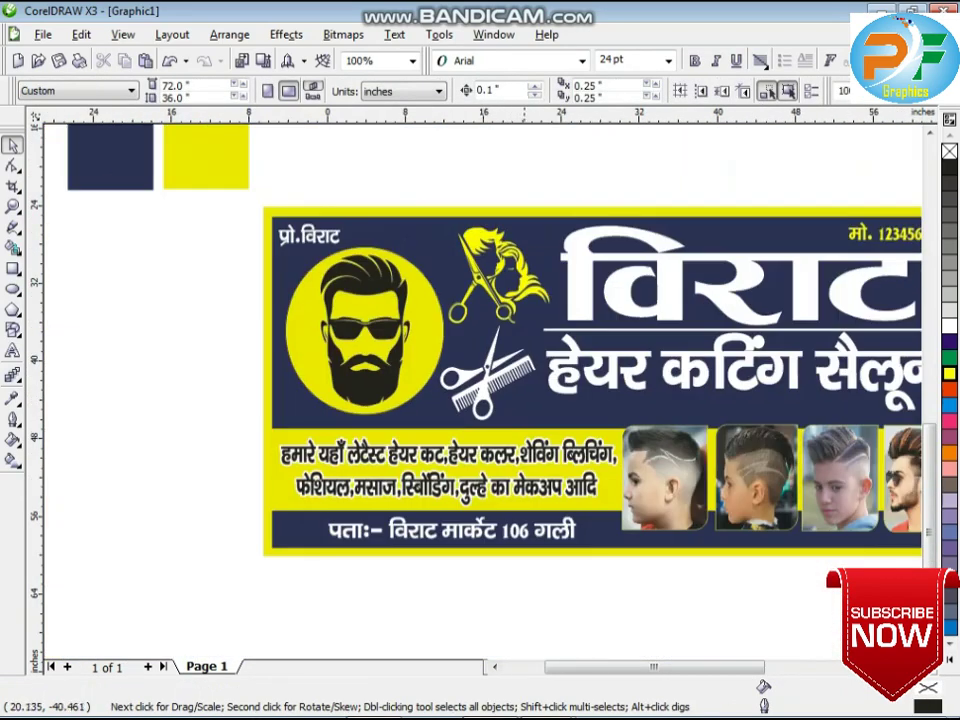
drag(169, 212, 420, 342)
key(Delete)
Fit the whole banner in view and show it as a full-screen preview
scroll(557, 414, up, 1)
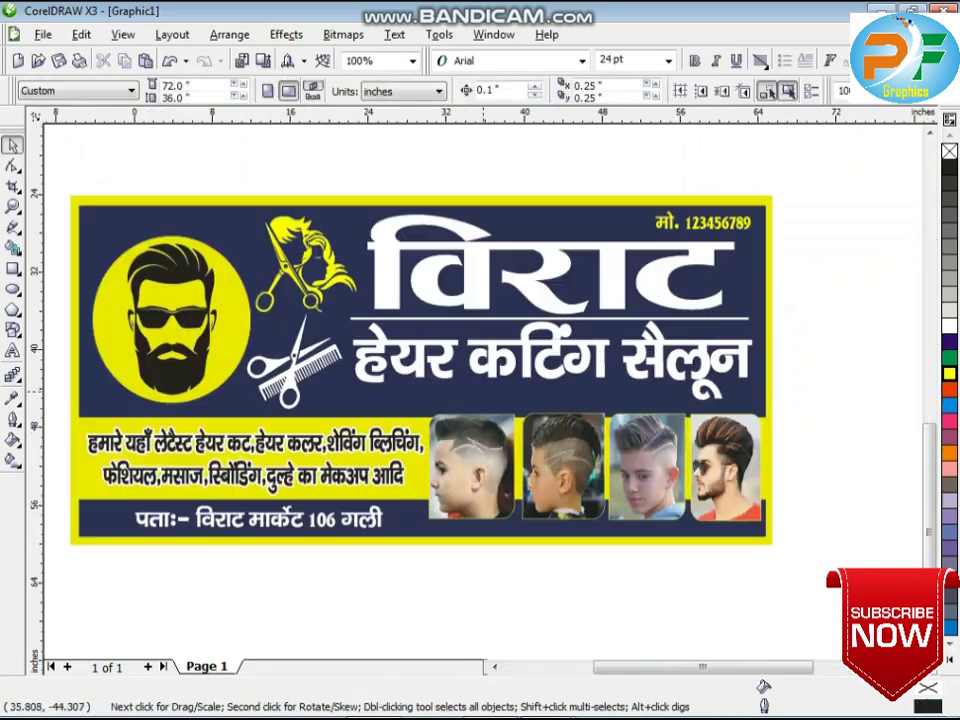
click(13, 207)
drag(62, 190, 777, 541)
key(F9)
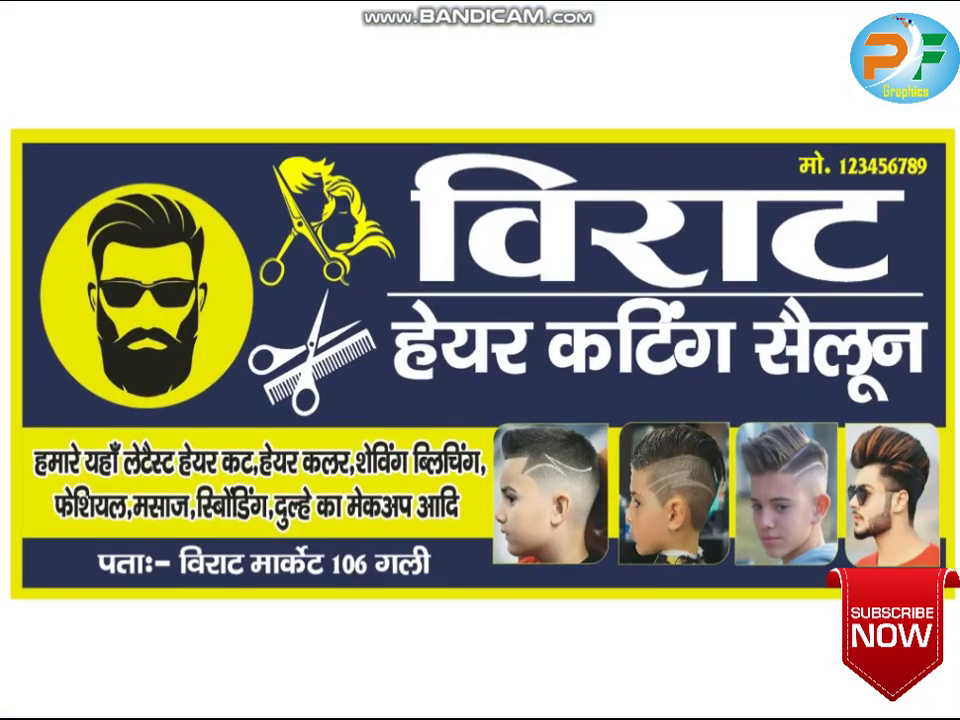